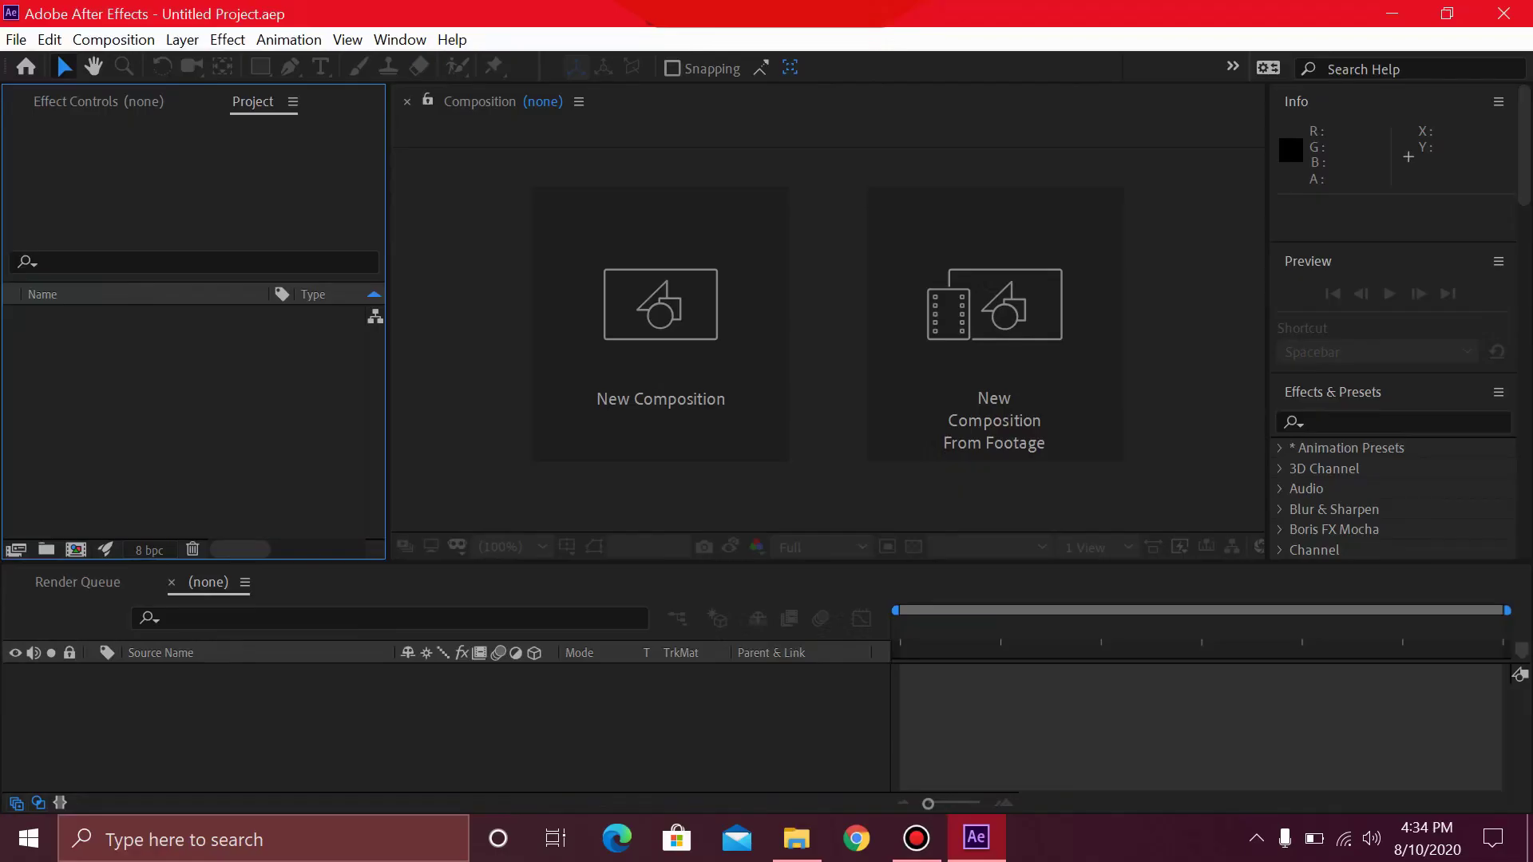
# Create a new composition 1080 px wide with a duration of 0:00:10:00
pyautogui.click(113, 39)
pyautogui.click(160, 65)
pyautogui.press('Tab')
pyautogui.press('Tab')
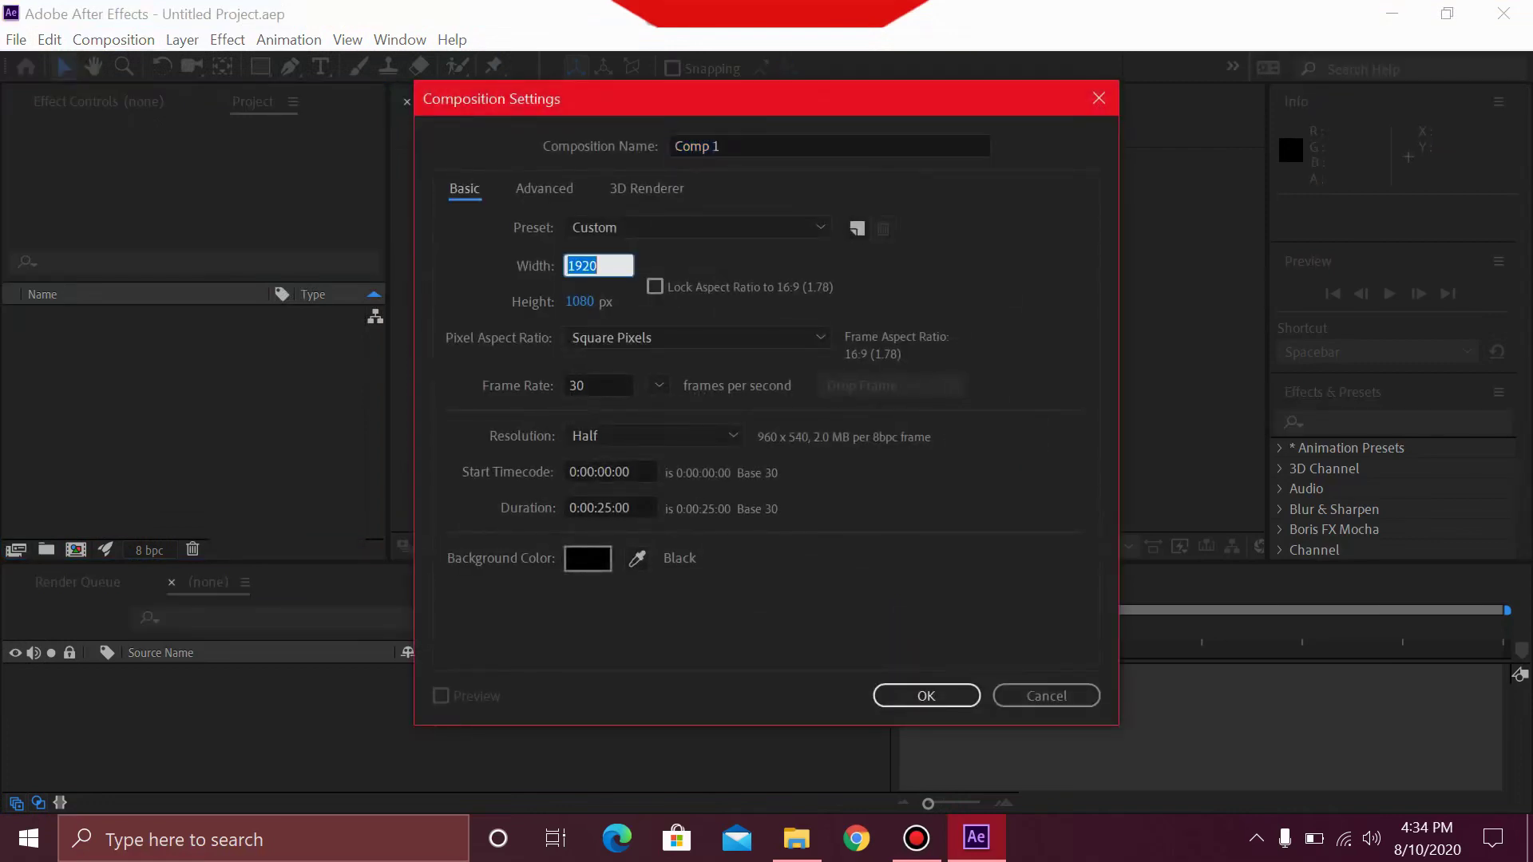
pyautogui.write('1080')
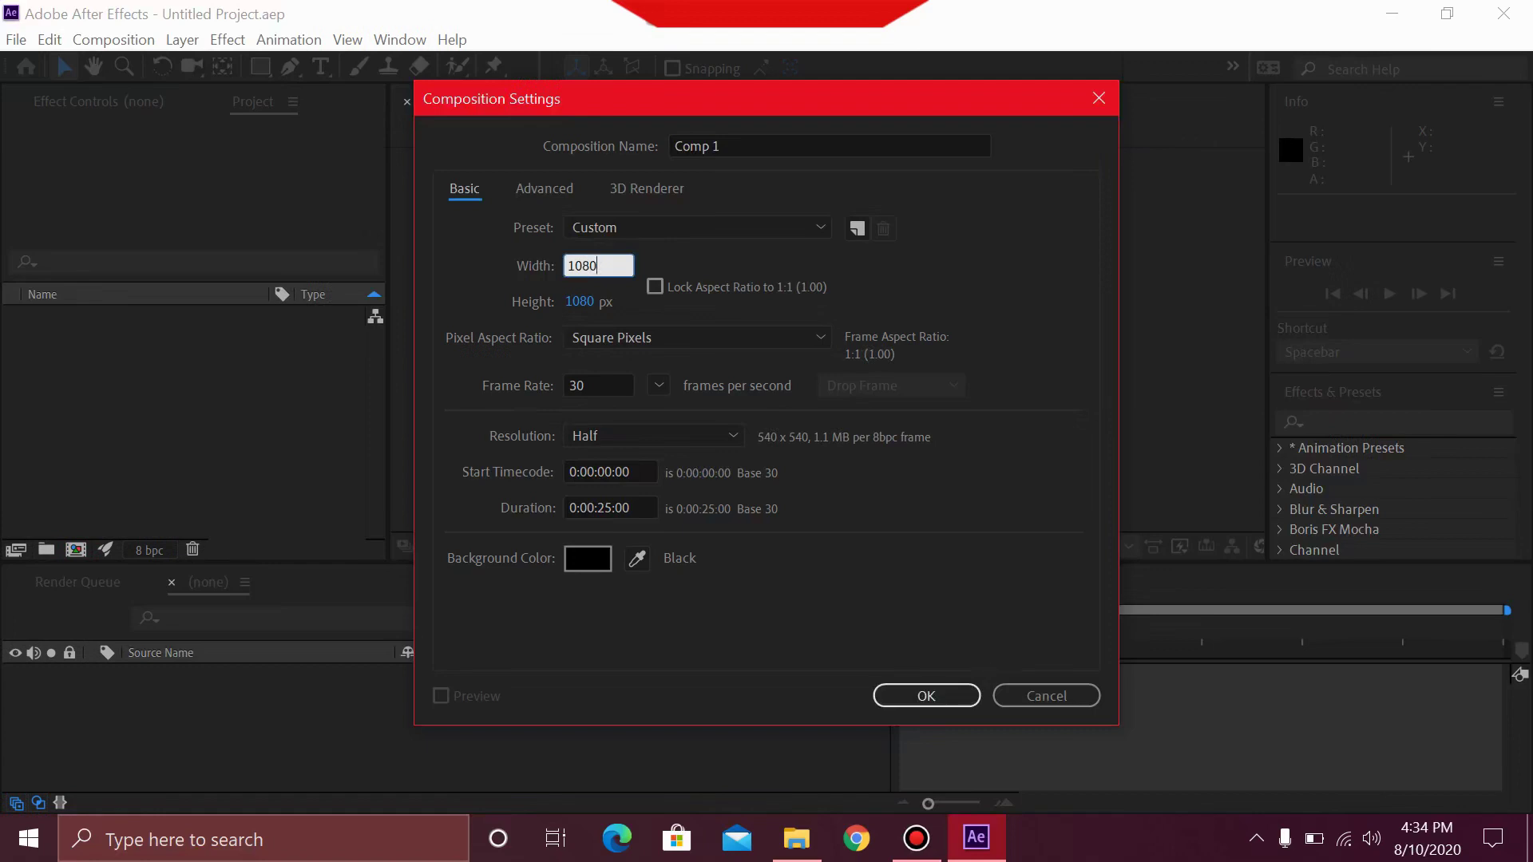
pyautogui.click(604, 508)
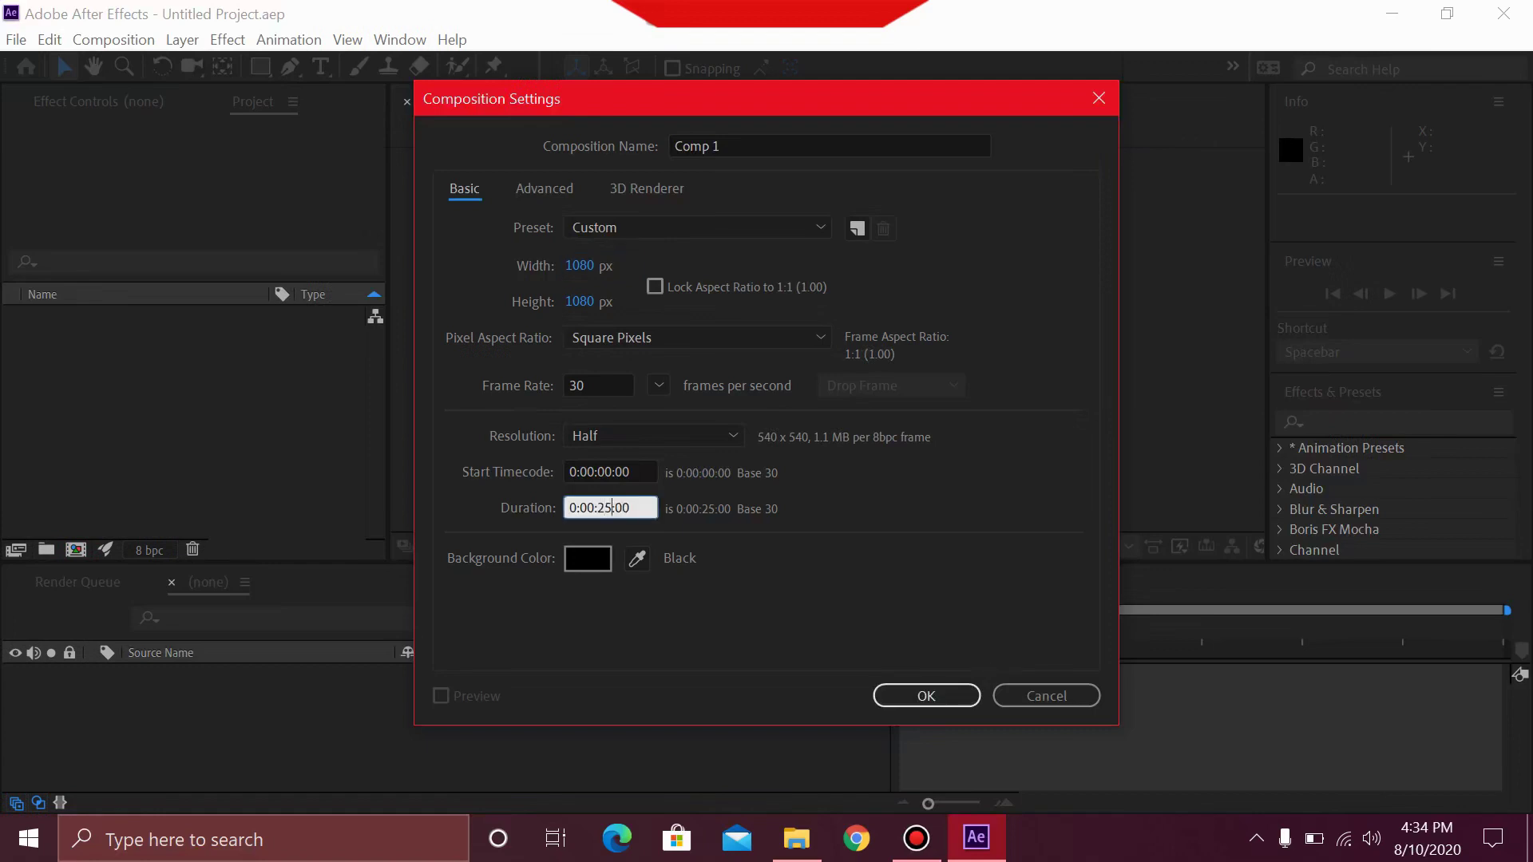
pyautogui.press('BackSpace')
pyautogui.press('BackSpace')
pyautogui.write('10')
pyautogui.press('Return')
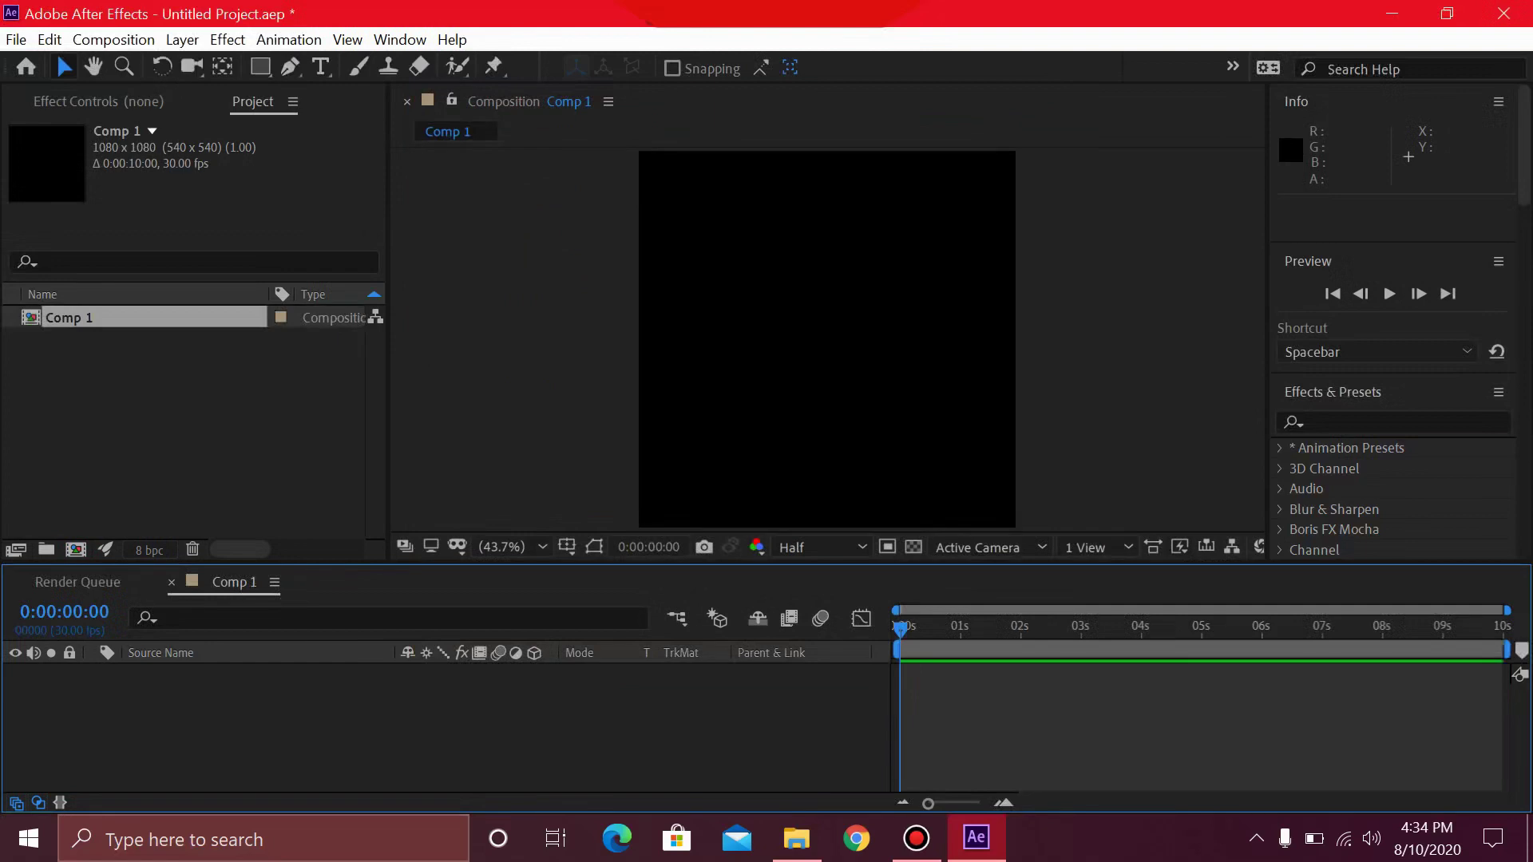
# Add a black solid layer to the composition with the default solid settings
pyautogui.rightClick(222, 697)
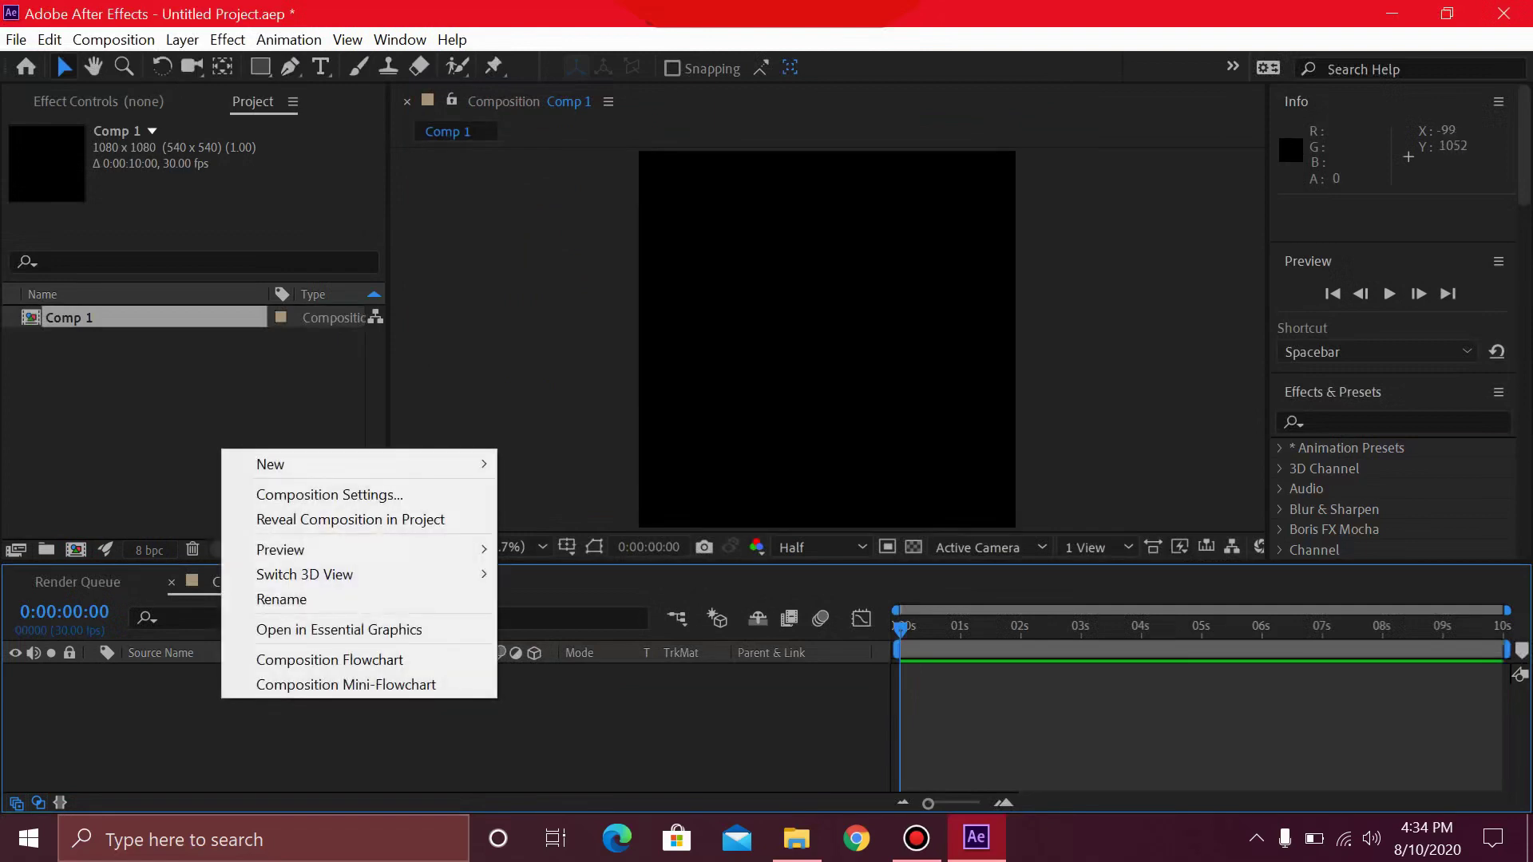
pyautogui.moveTo(447, 464)
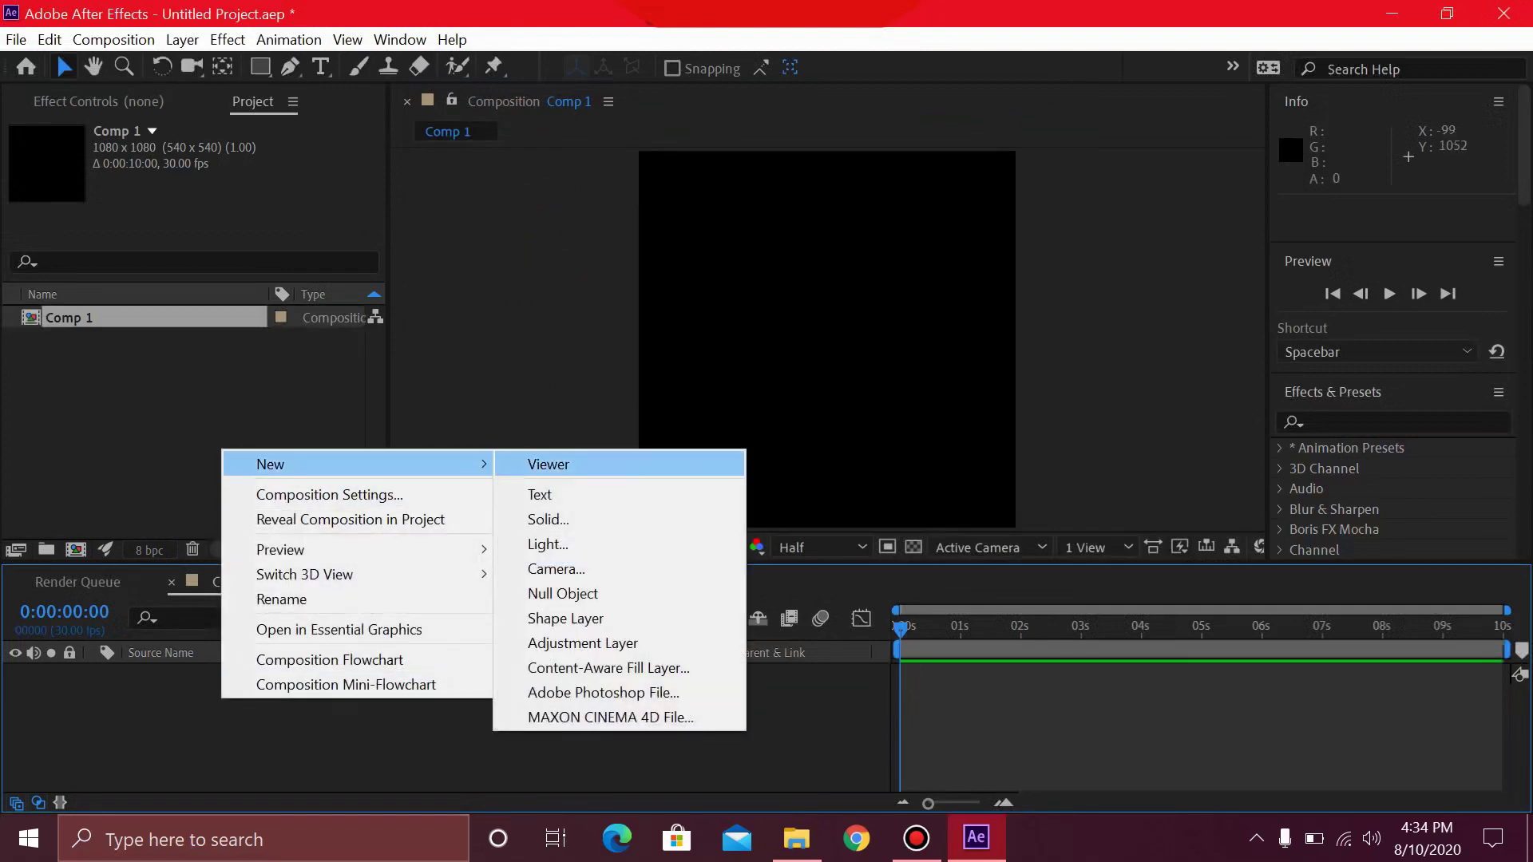
pyautogui.click(547, 519)
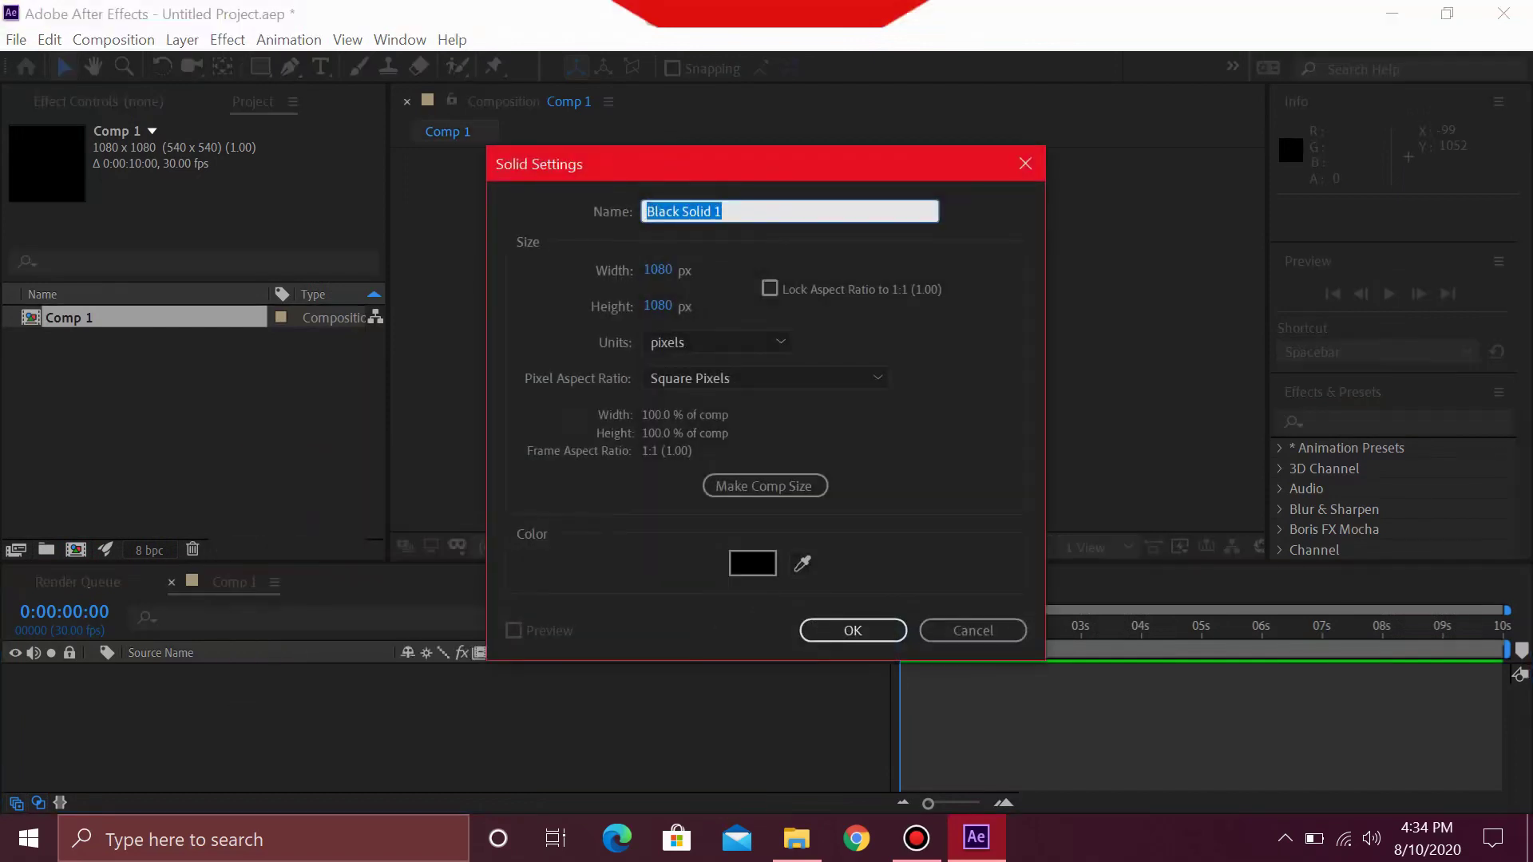
pyautogui.click(853, 629)
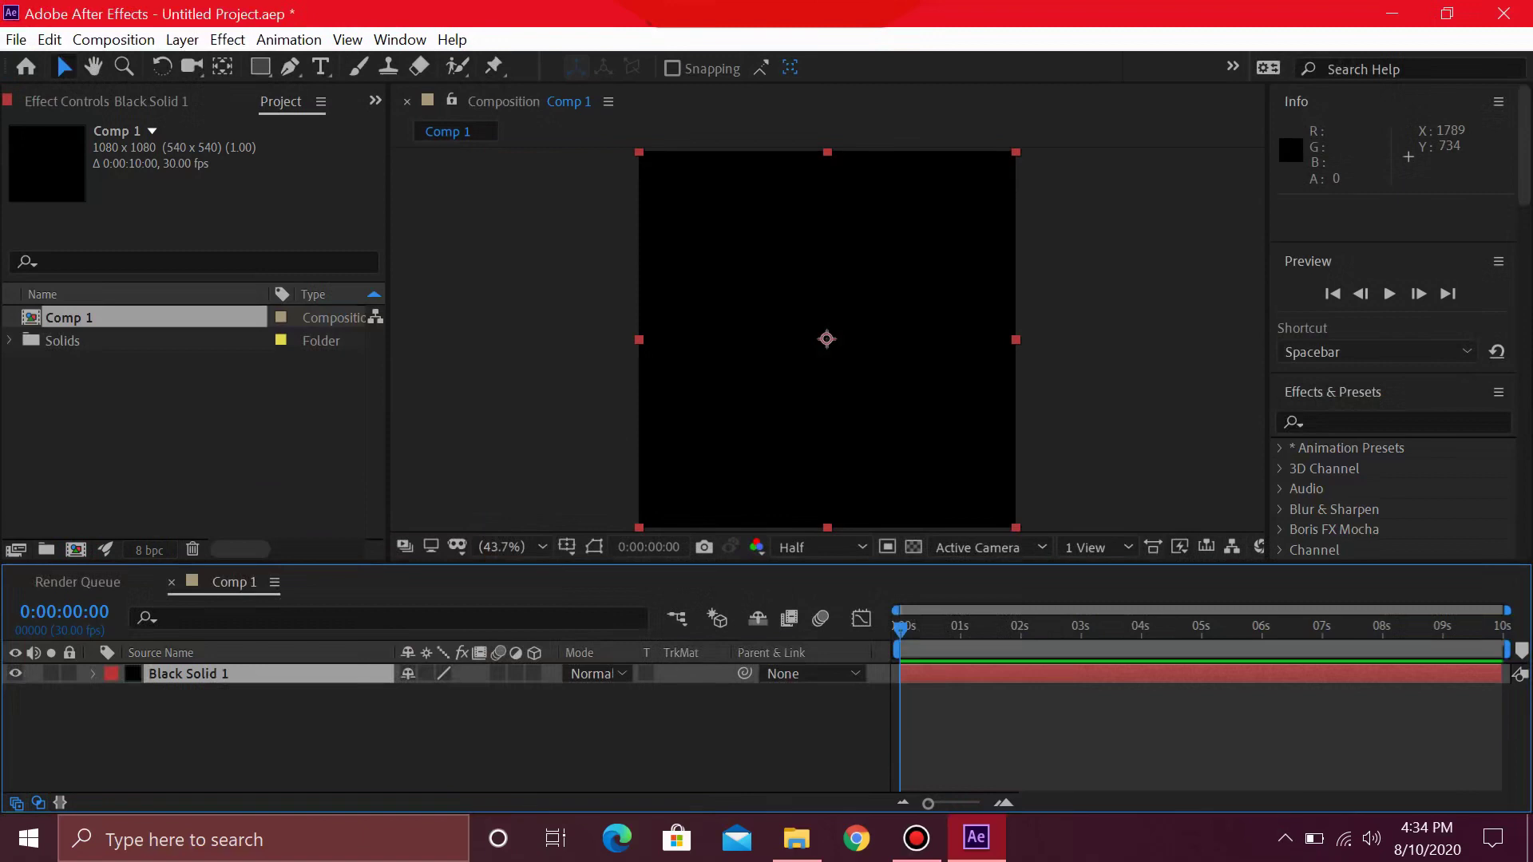
# Find the 4-Color Gradient effect by searching "color gra" and apply it to the Black Solid 1 layer
pyautogui.click(1309, 421)
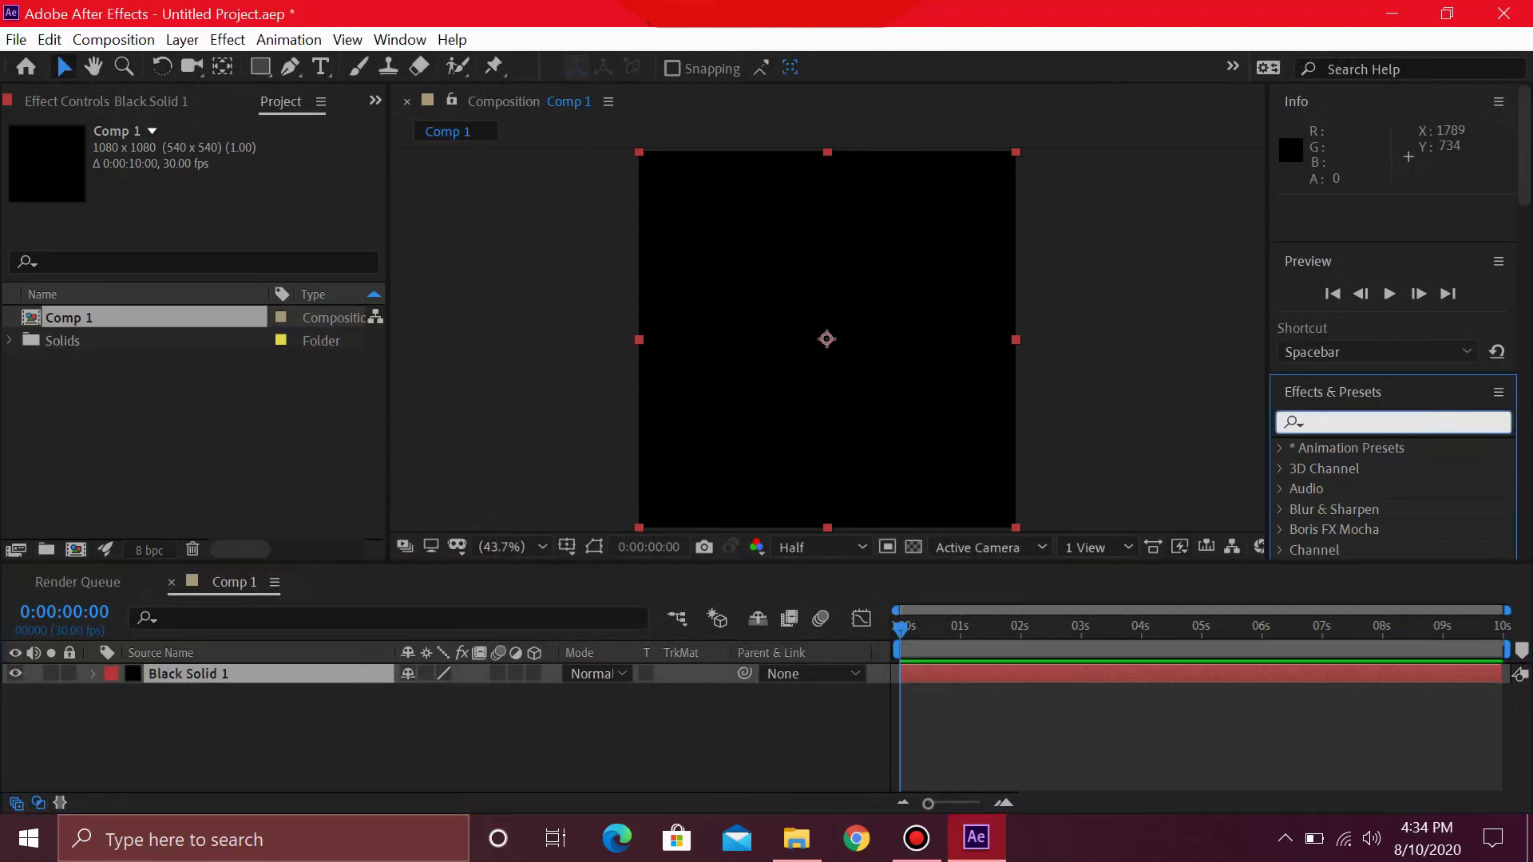
pyautogui.write('colo')
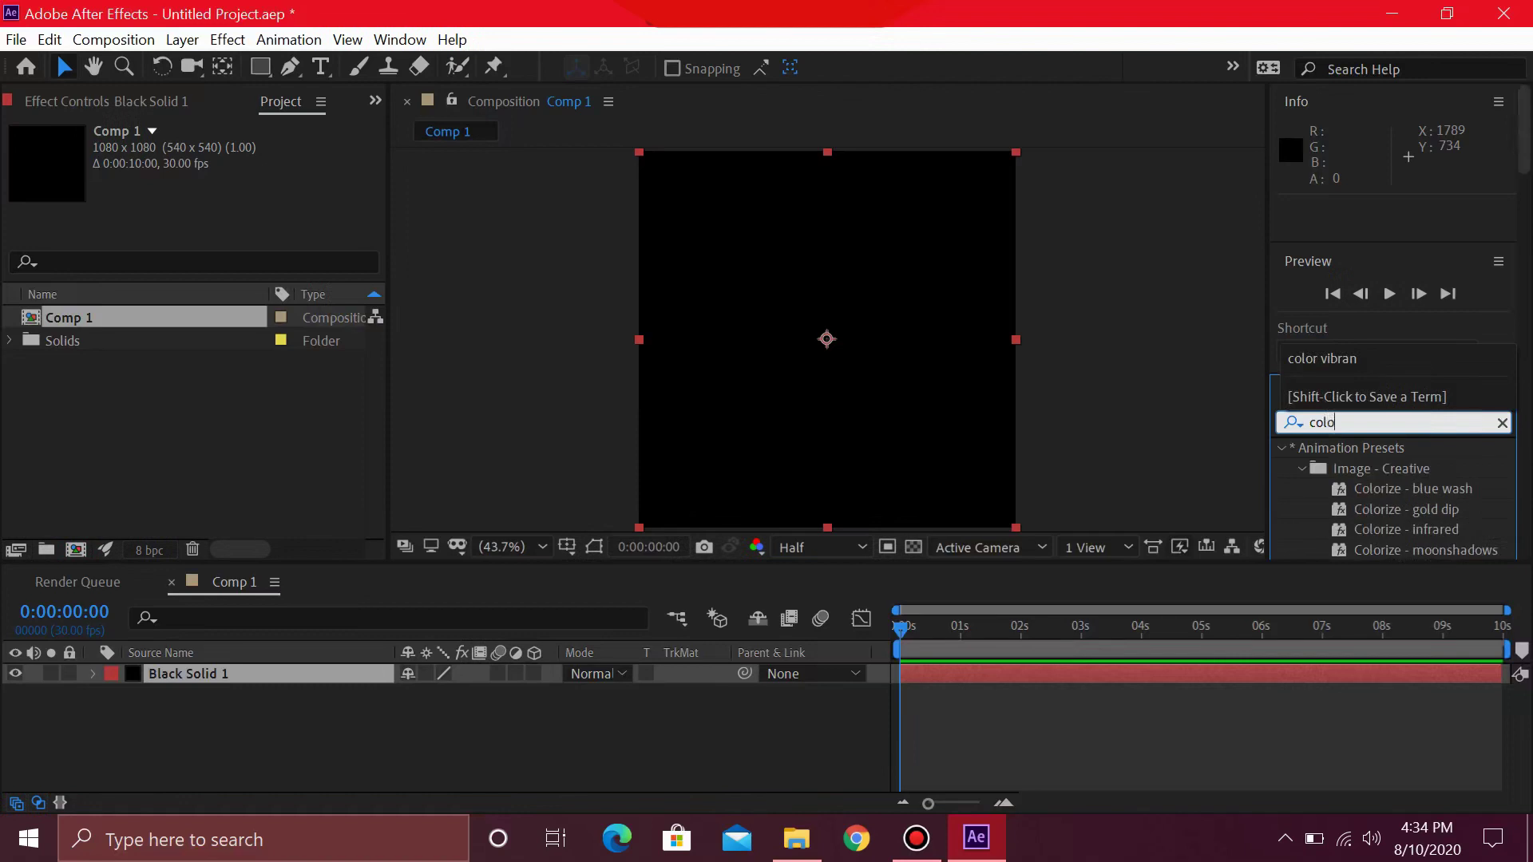
pyautogui.write('r gra')
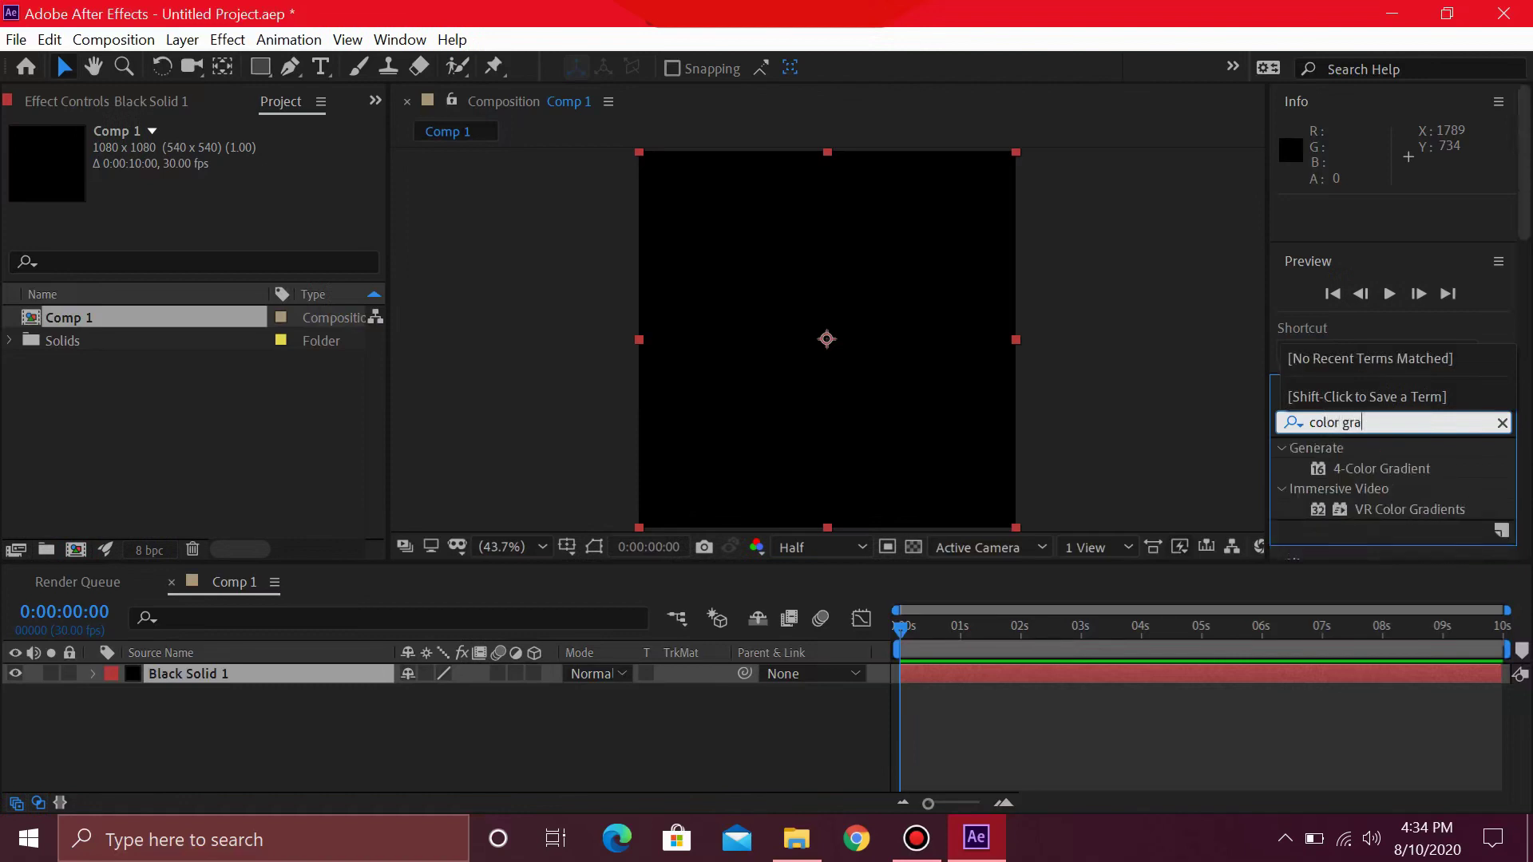
pyautogui.click(1380, 469)
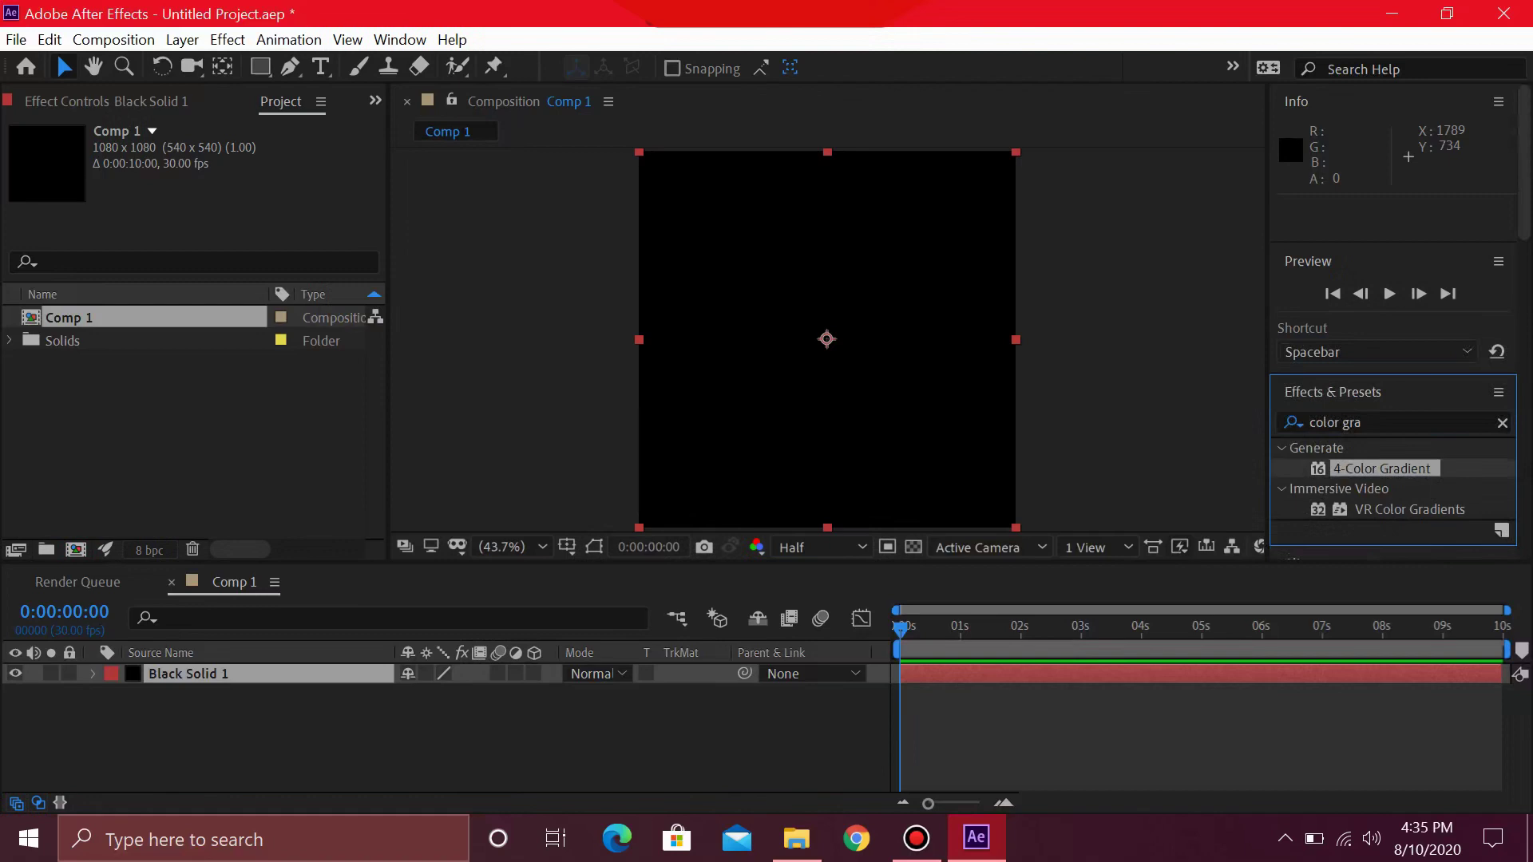
pyautogui.moveTo(1381, 469); pyautogui.dragTo(163, 673)
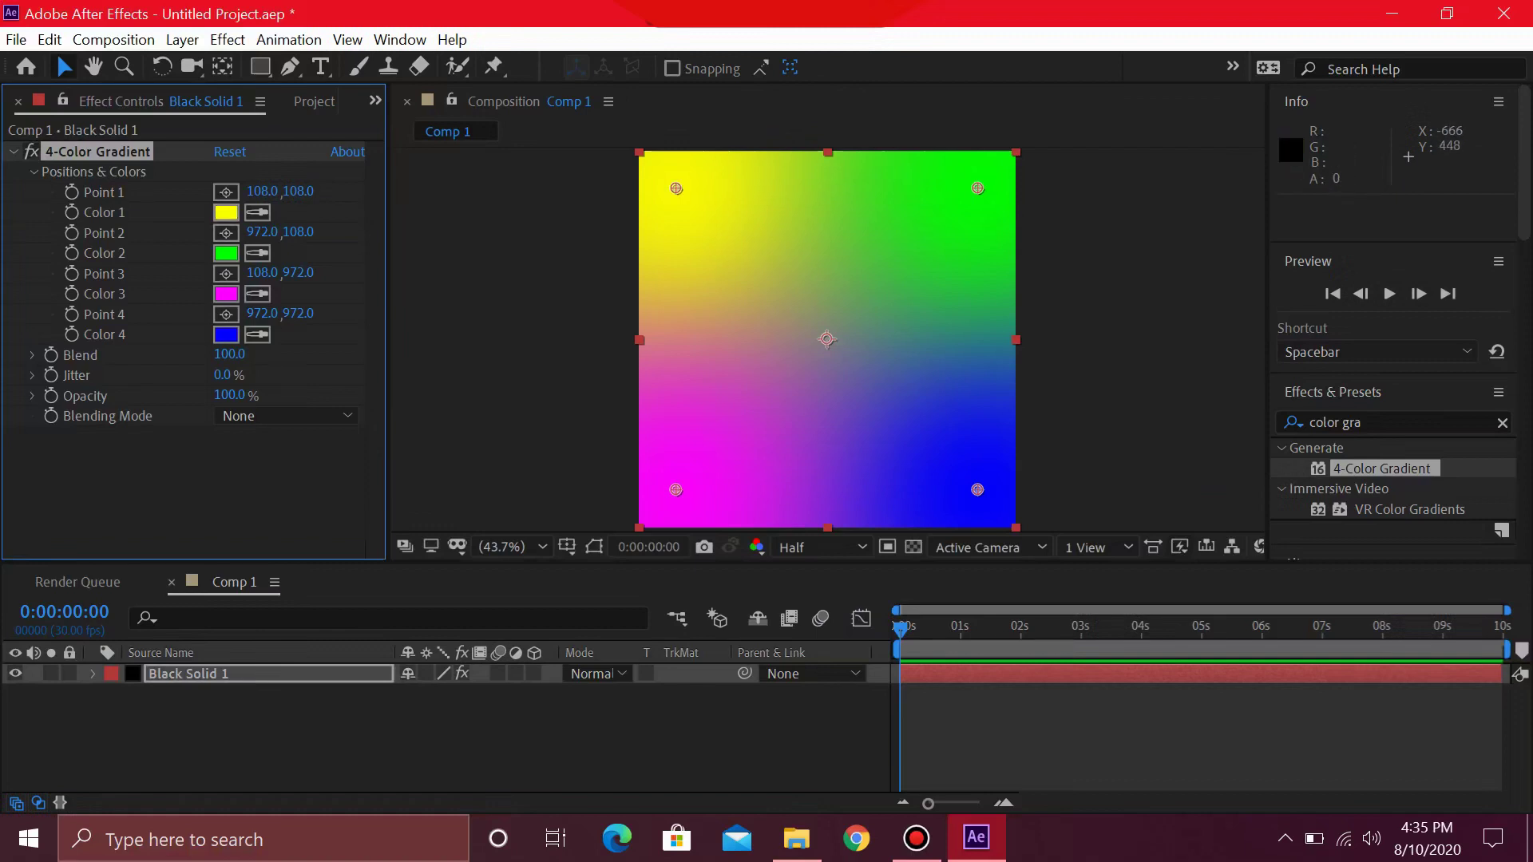
# Set the gradient's Color 1 to orange FFA600 and Color 2 to blue 0902FB sampled from the gradient's blue corner
pyautogui.click(226, 211)
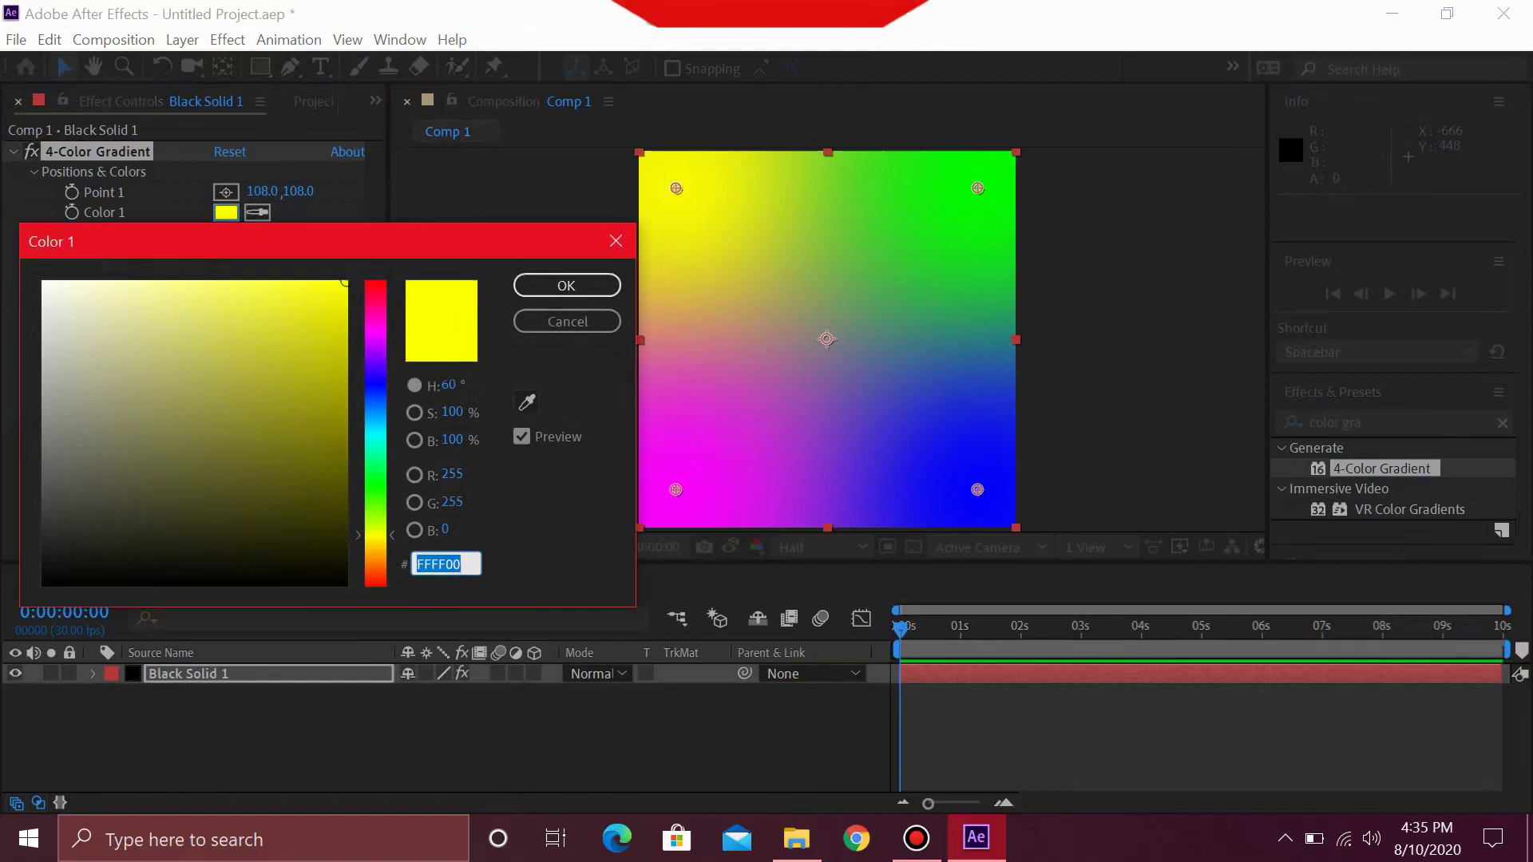
pyautogui.write('FFA600')
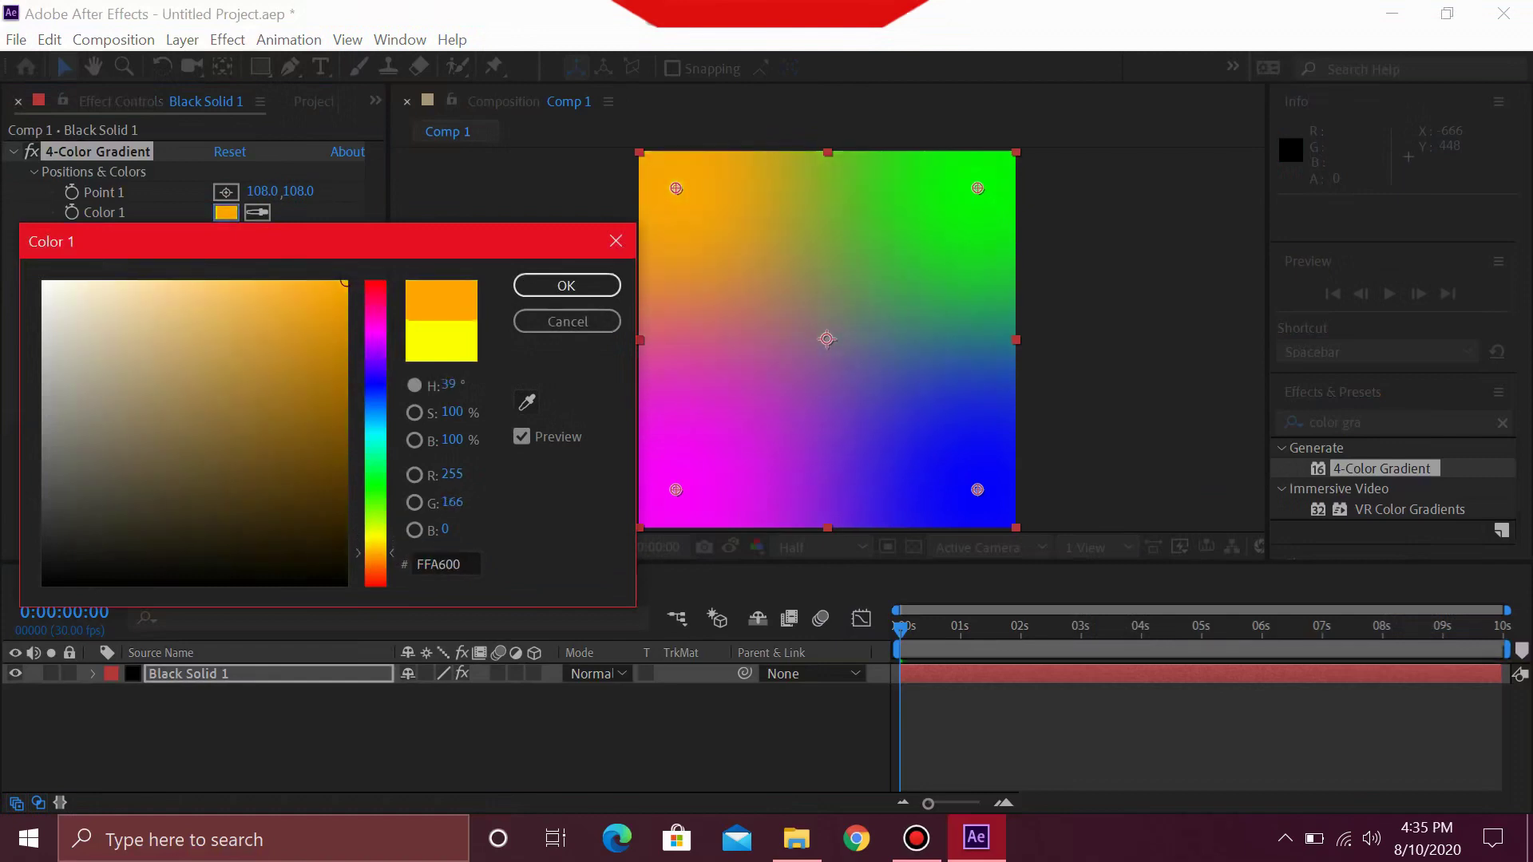
pyautogui.click(566, 285)
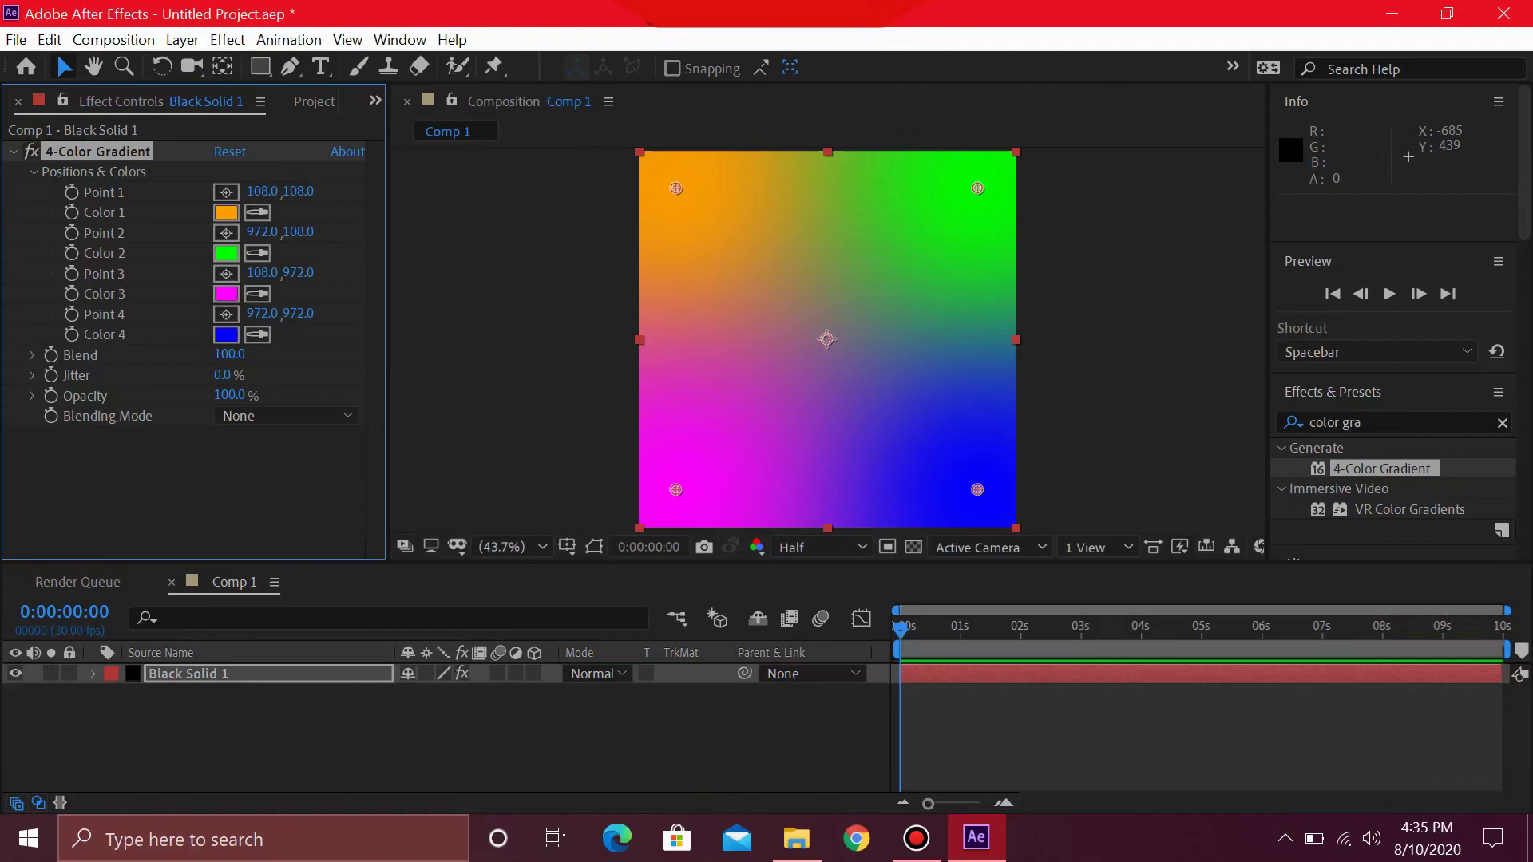
pyautogui.click(226, 252)
pyautogui.click(526, 402)
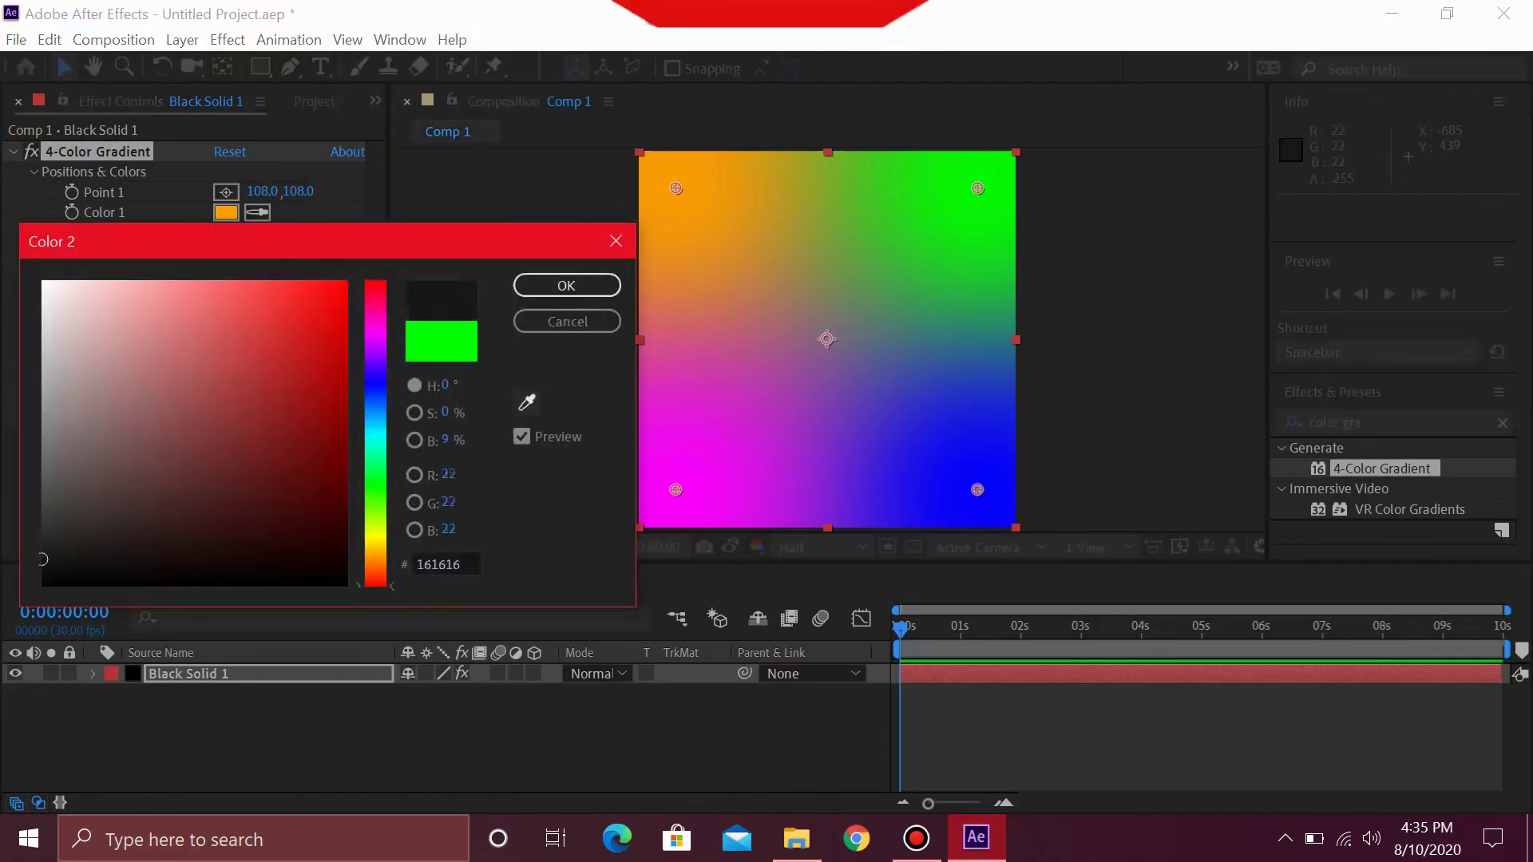
pyautogui.click(962, 479)
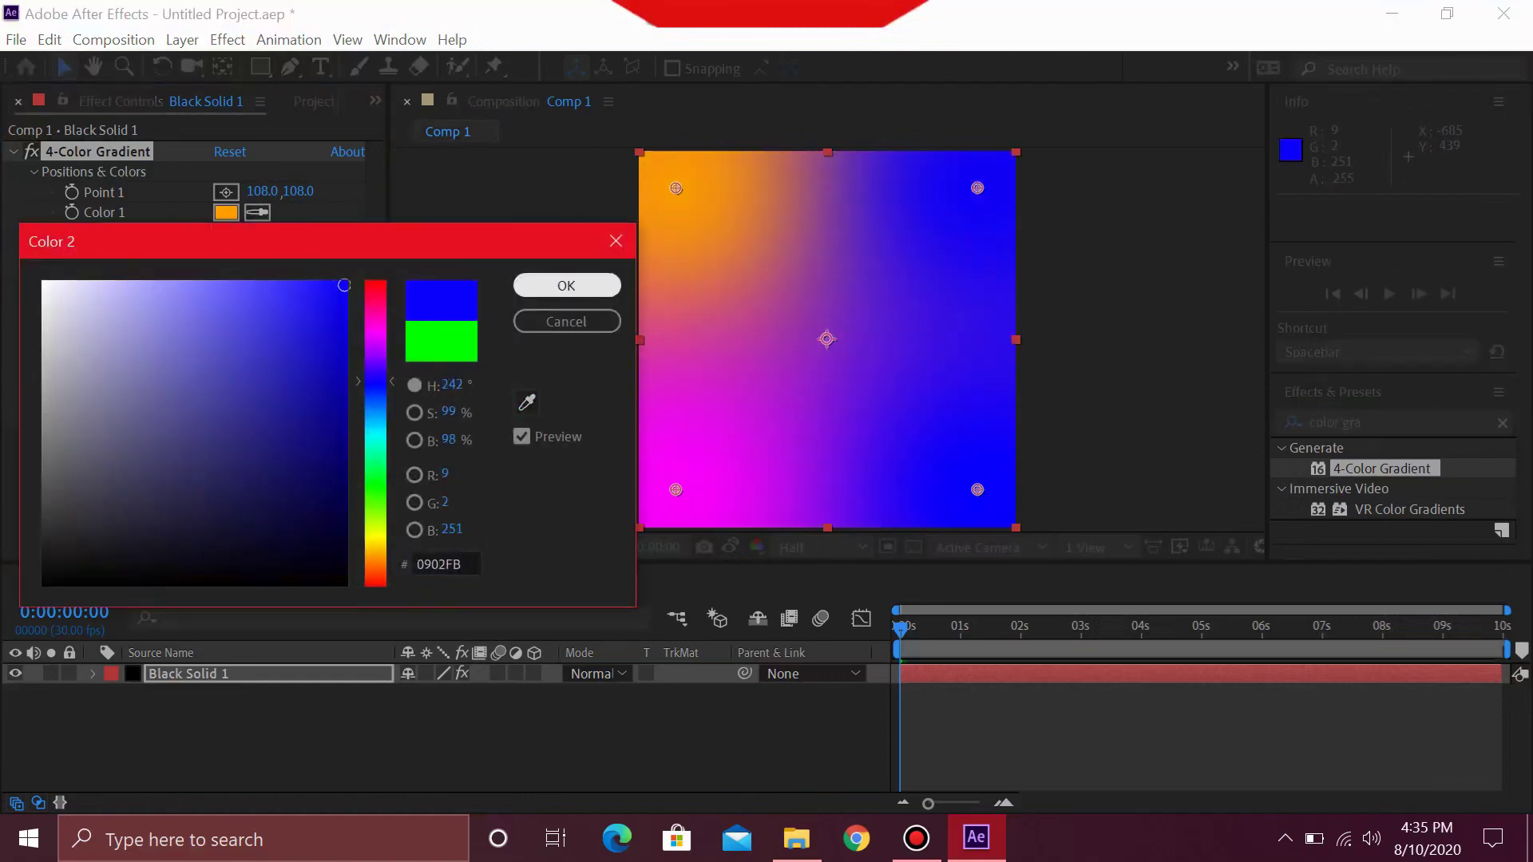
pyautogui.click(566, 285)
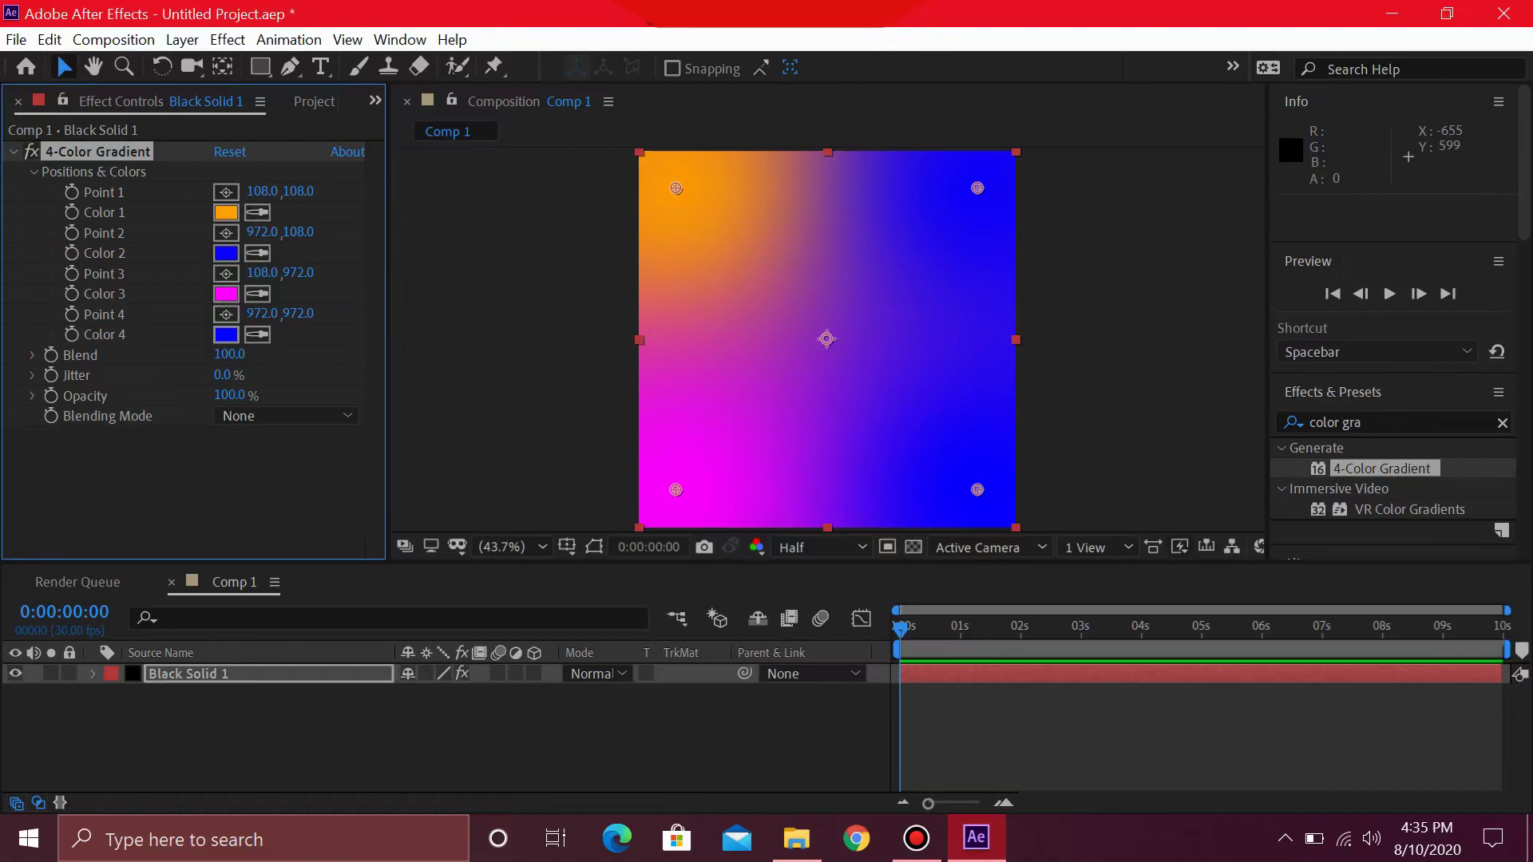
# Set the gradient's Color 4 to cyan 00EAFF
pyautogui.click(226, 334)
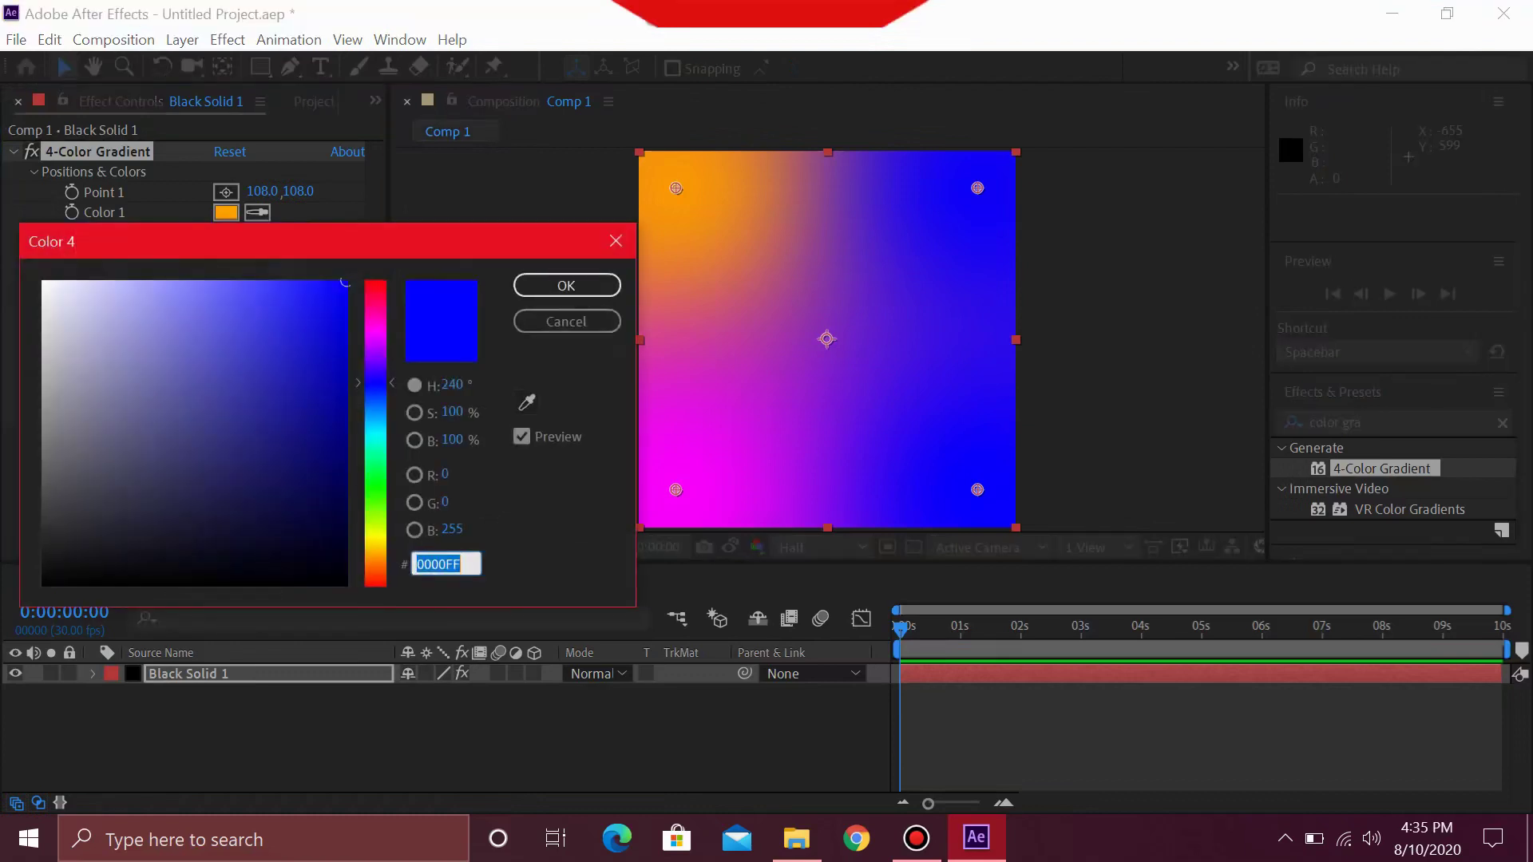
pyautogui.write('00CEFF')
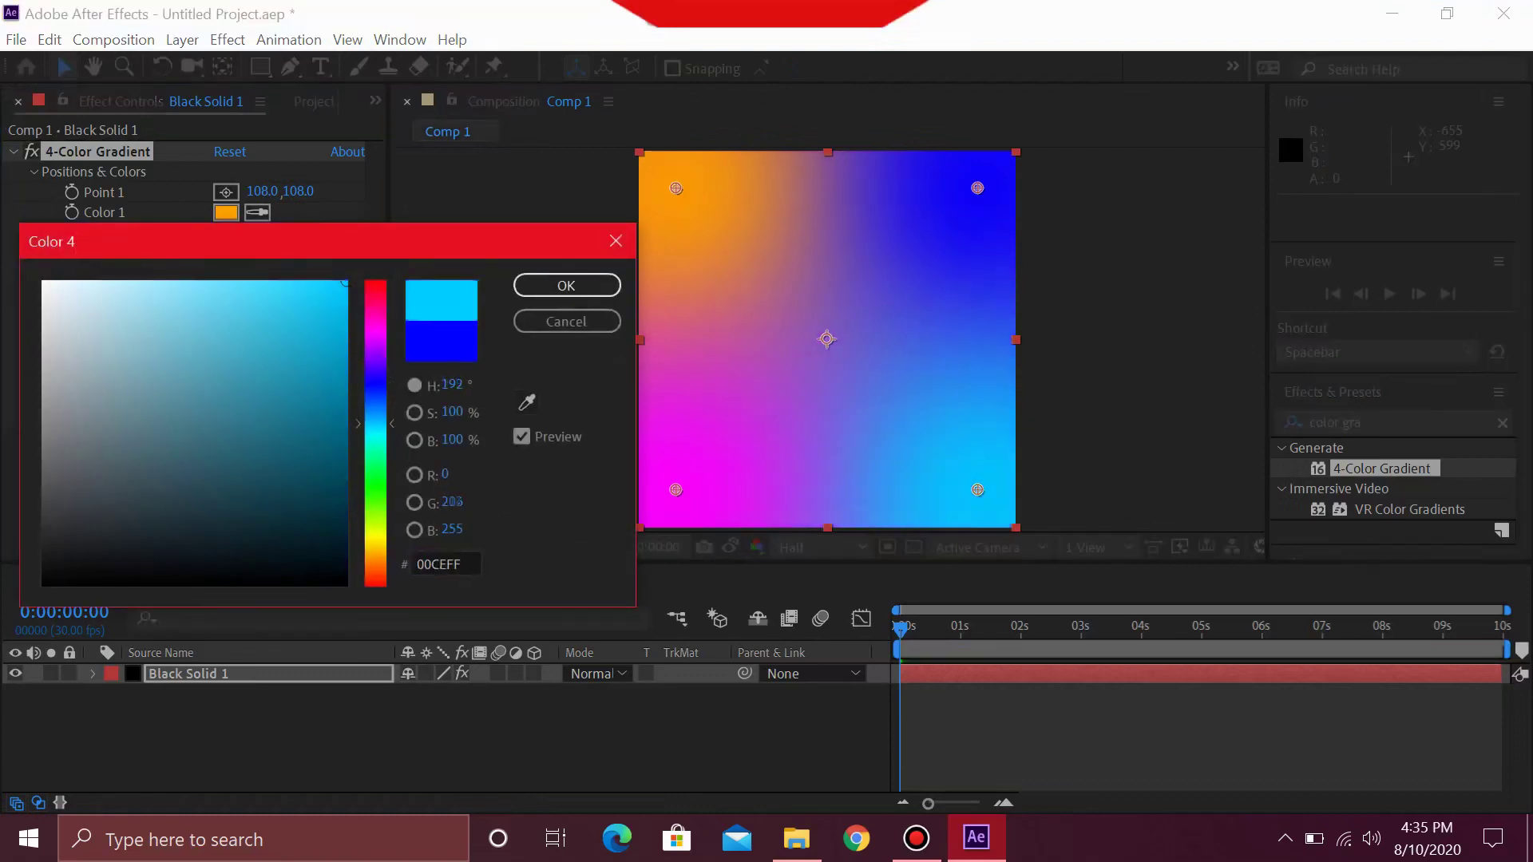
pyautogui.moveTo(375, 424); pyautogui.dragTo(375, 429)
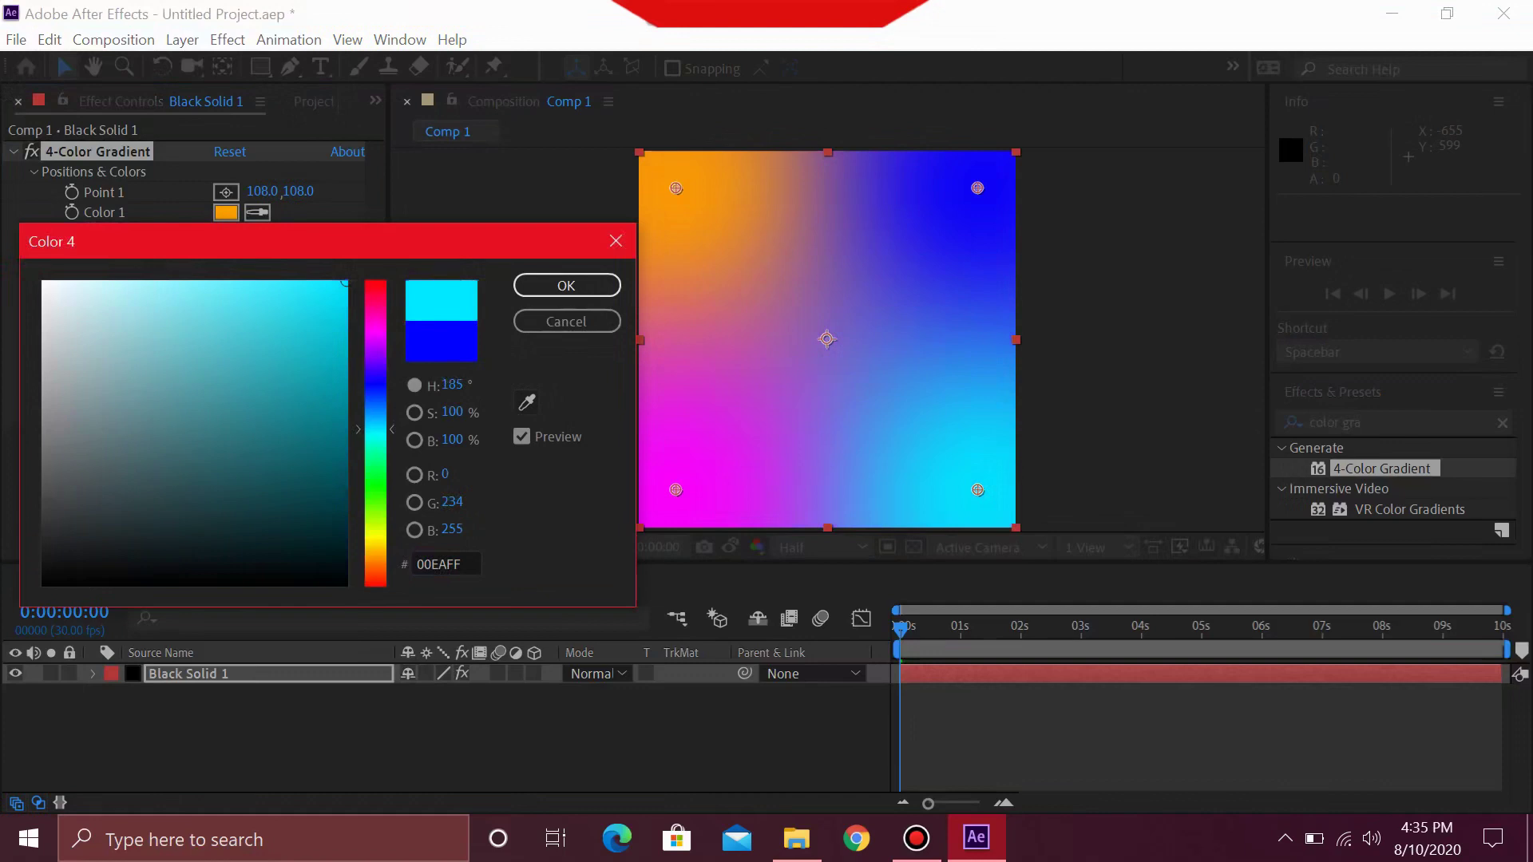
pyautogui.press('Return')
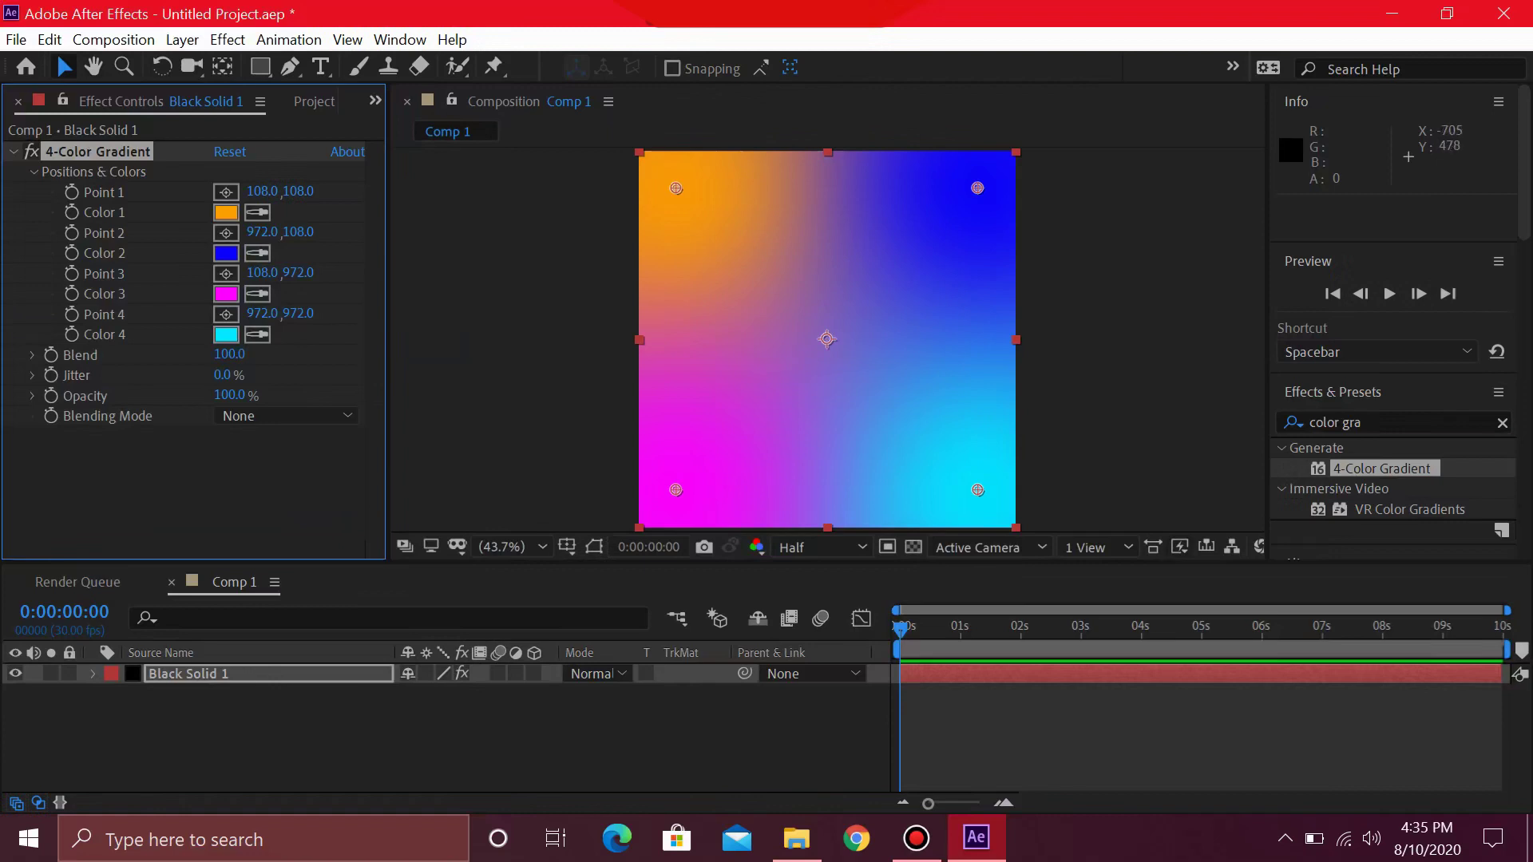
# Enable keyframing at 0:00:00:00 for all four points and all four colors of the 4-Color Gradient
pyautogui.click(71, 191)
pyautogui.click(71, 212)
pyautogui.click(71, 232)
pyautogui.click(71, 273)
pyautogui.click(72, 293)
pyautogui.click(72, 313)
pyautogui.click(72, 333)
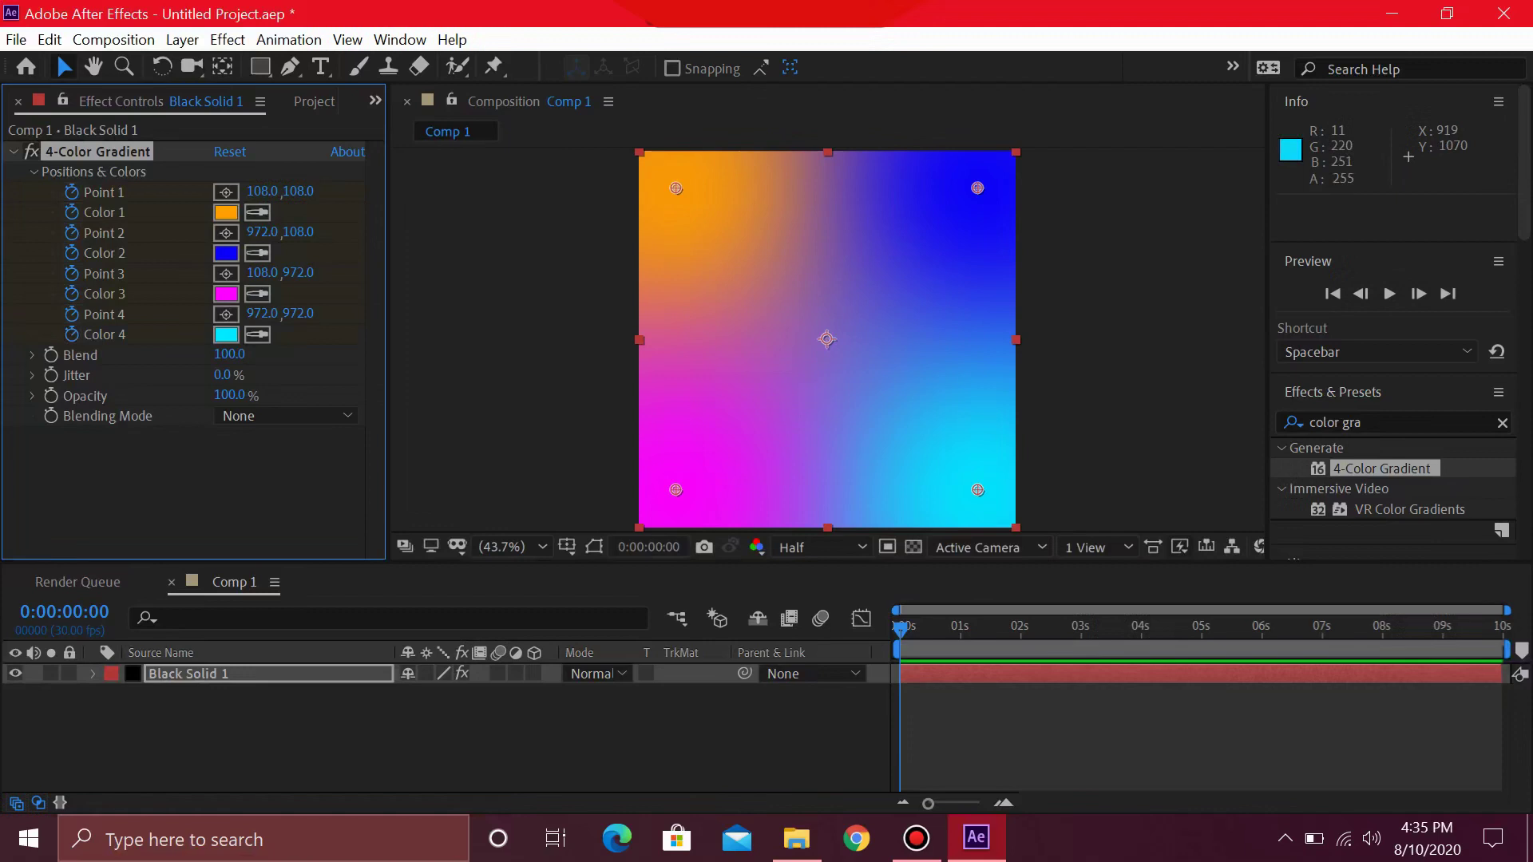
# Reveal the keyframed gradient properties of the Black Solid 1 layer in the timeline and look through them
pyautogui.click(188, 673)
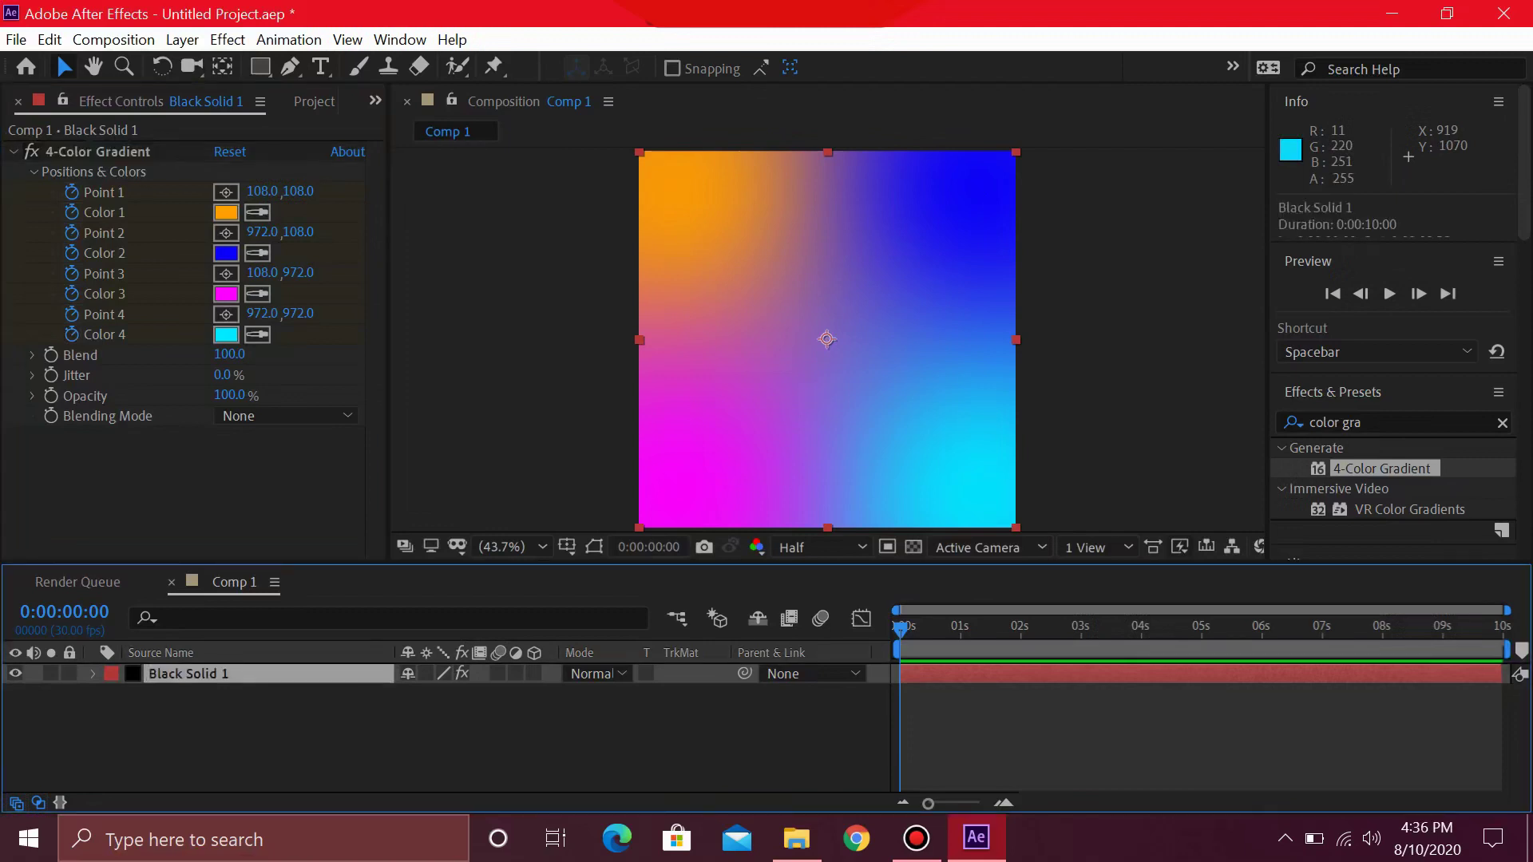
pyautogui.press('u')
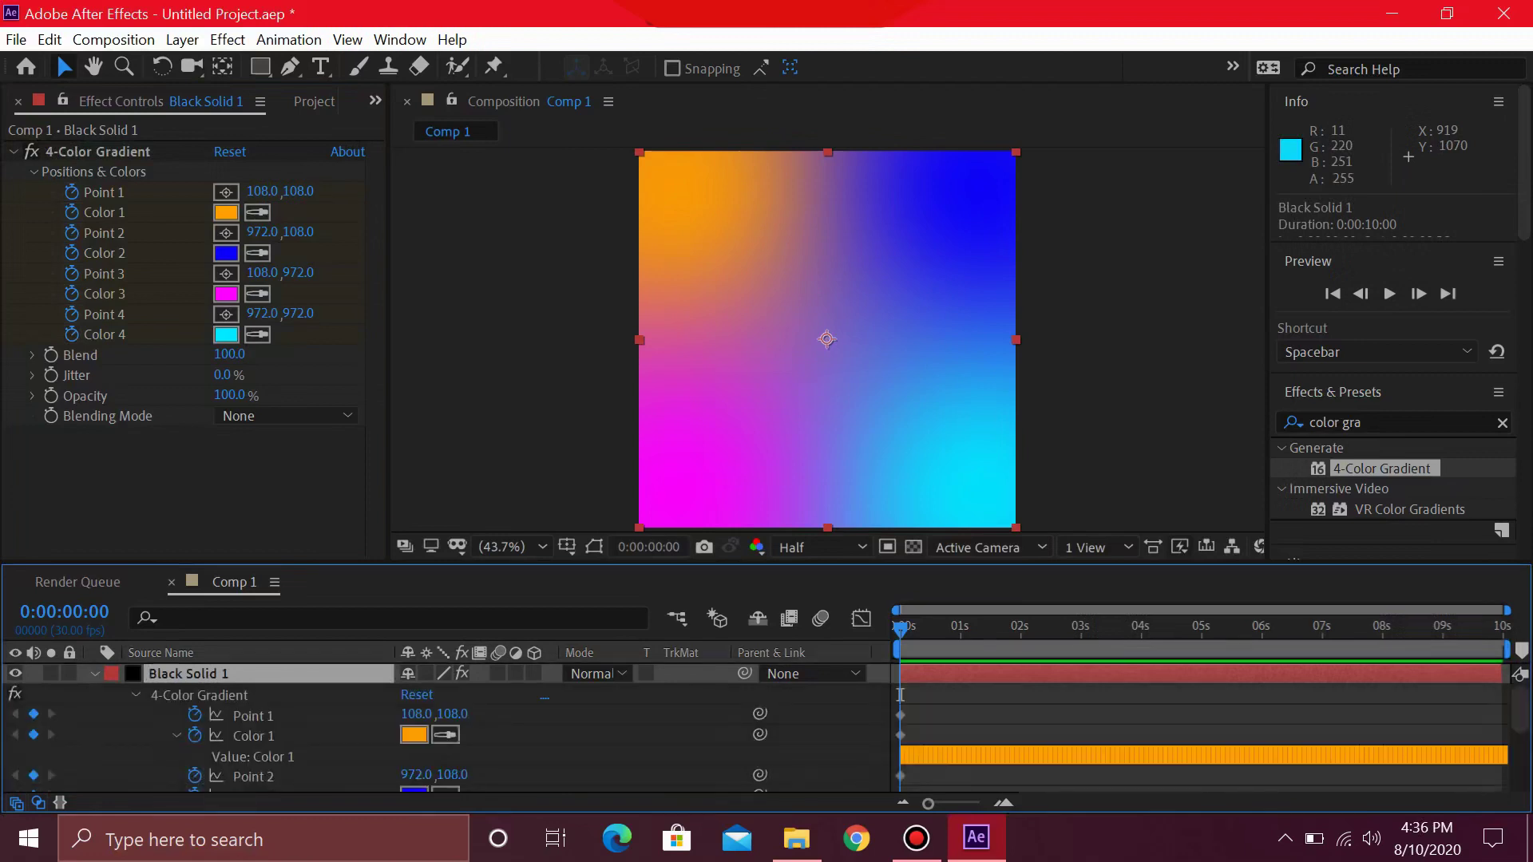
pyautogui.scroll(-5, 900, 694)
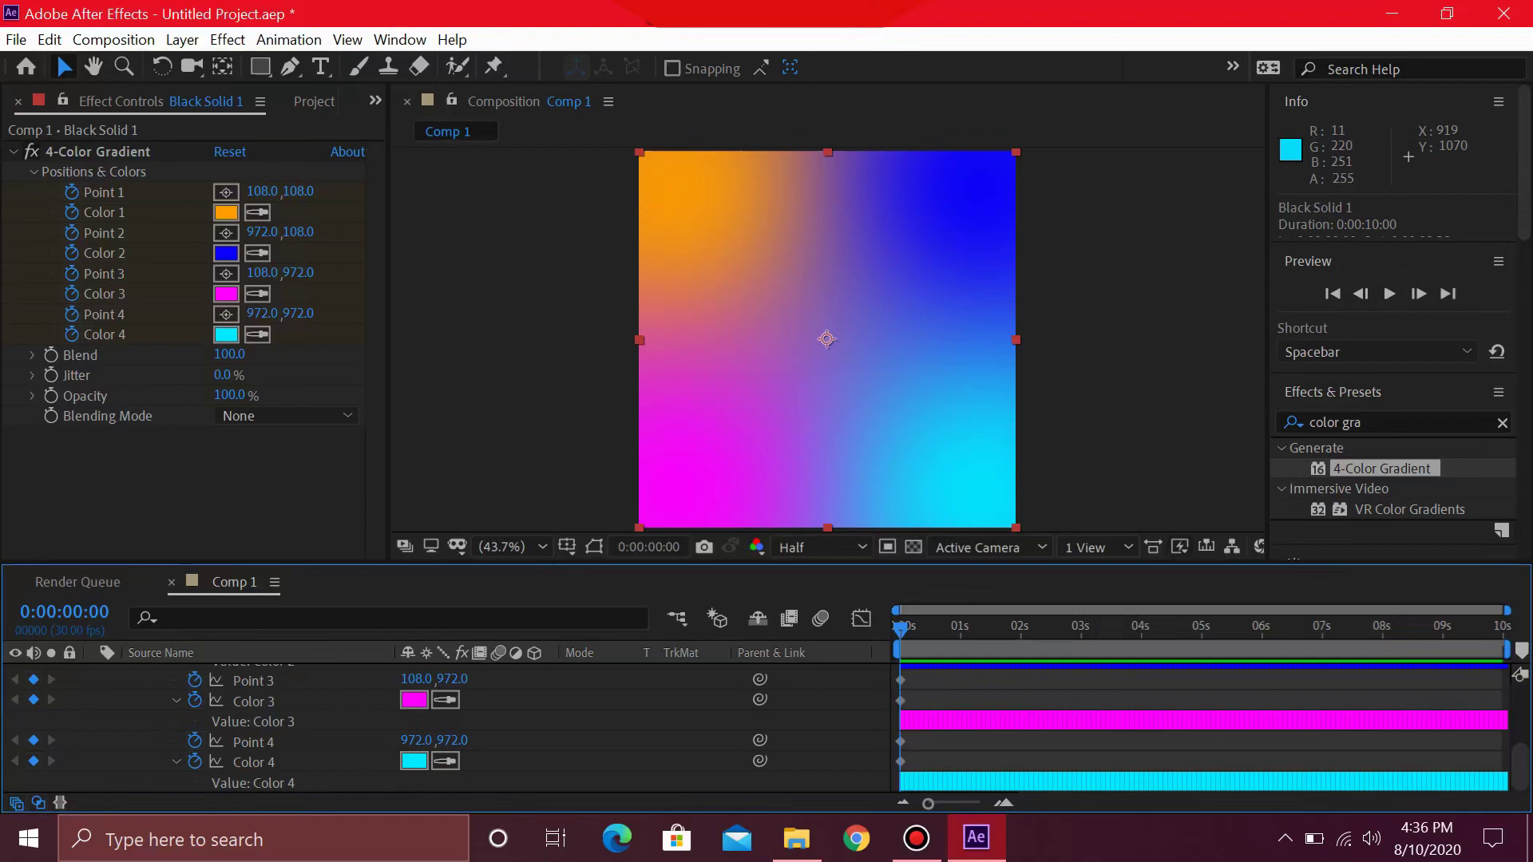
pyautogui.scroll(5, 899, 695)
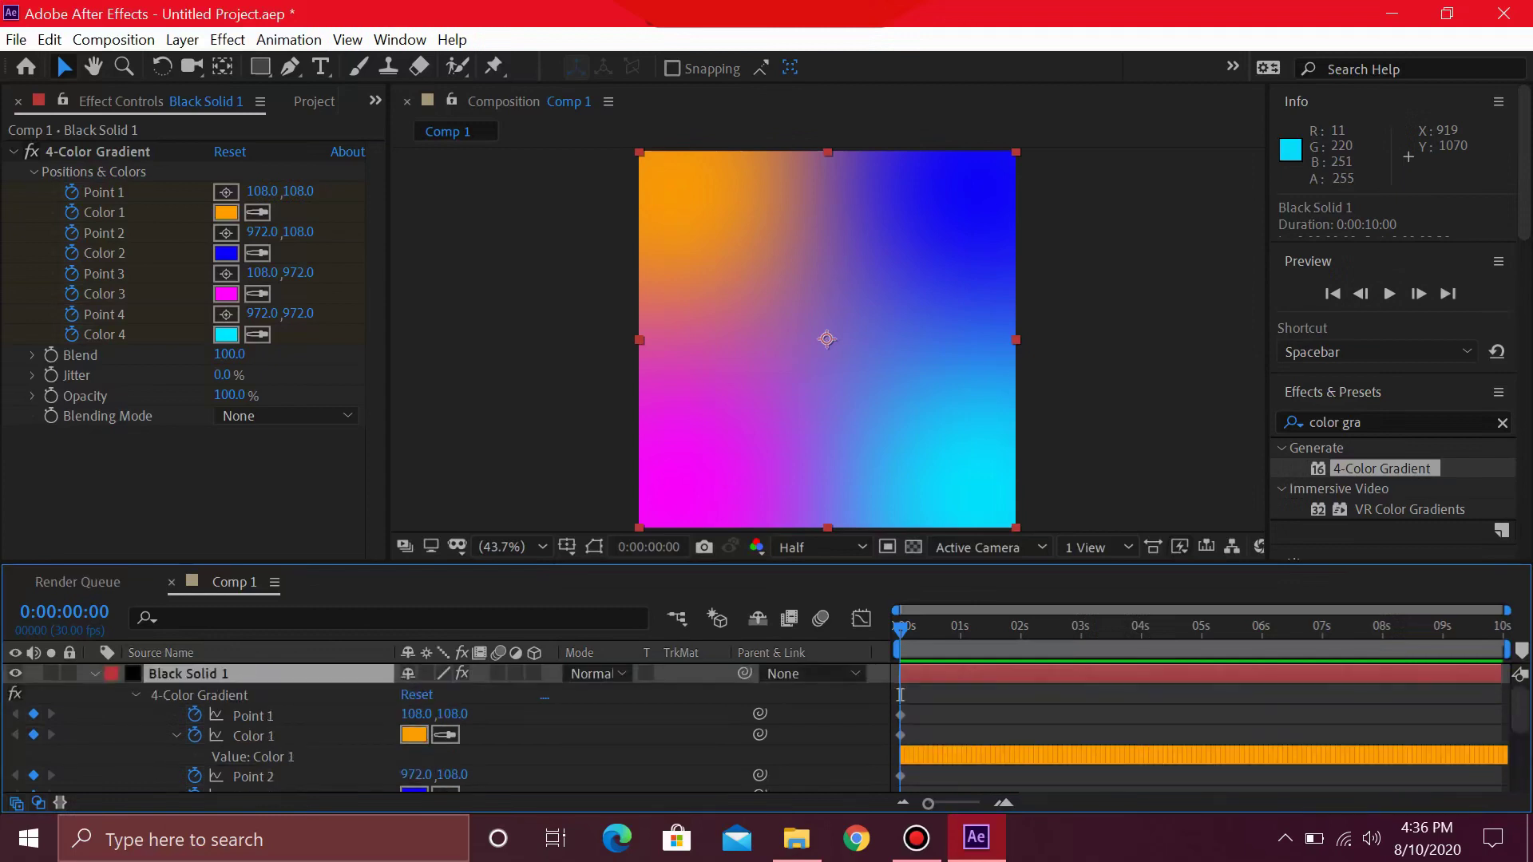
# At 0:00:02:00, keyframe Point 1 at about 423.8, 567.9 and Point 2 at about 450.3, 430.6
pyautogui.press('space')
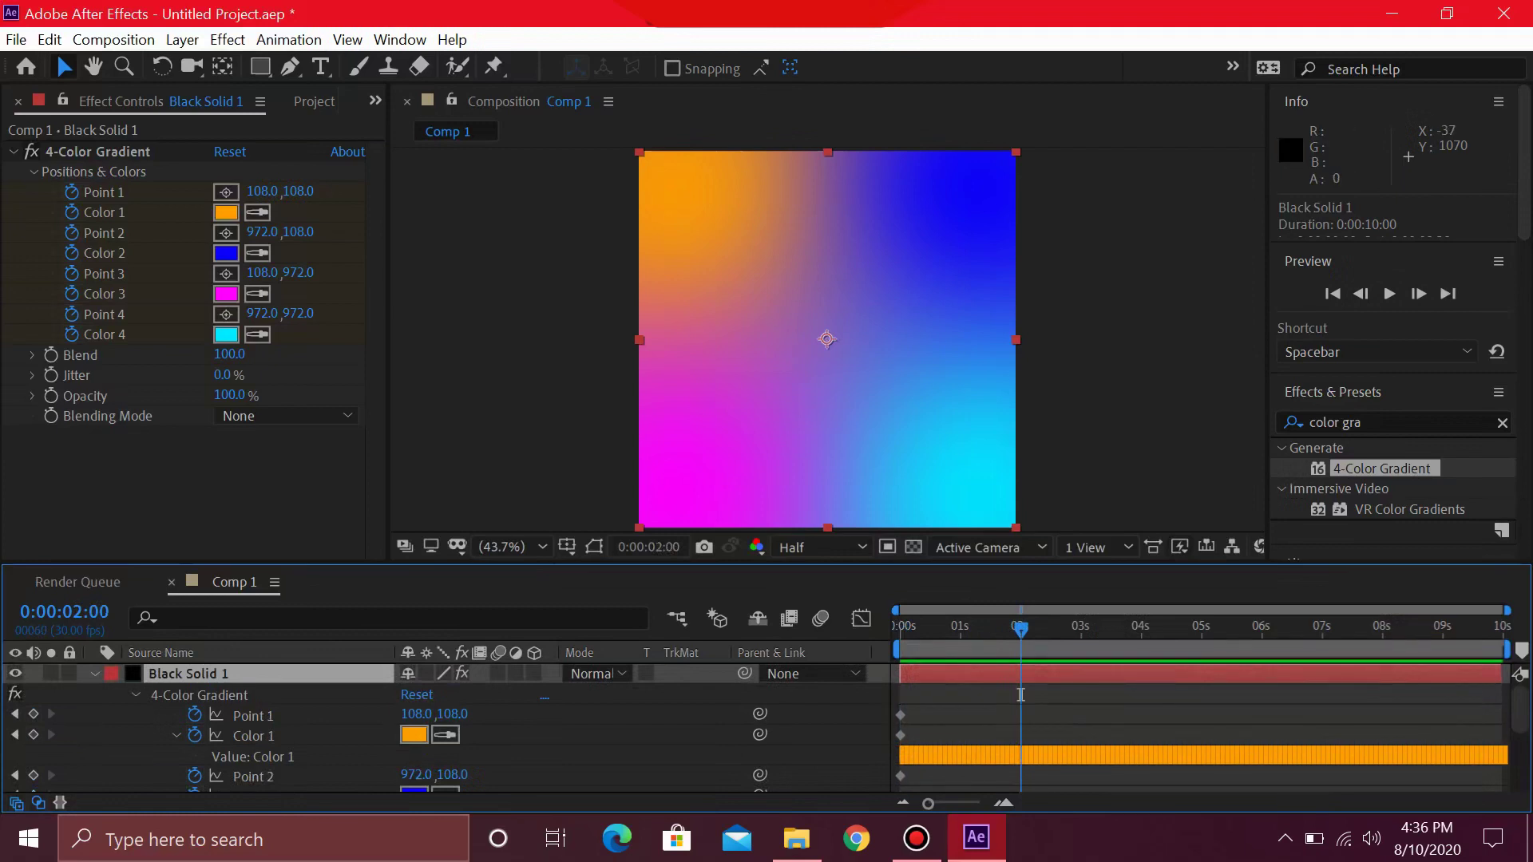
pyautogui.click(253, 715)
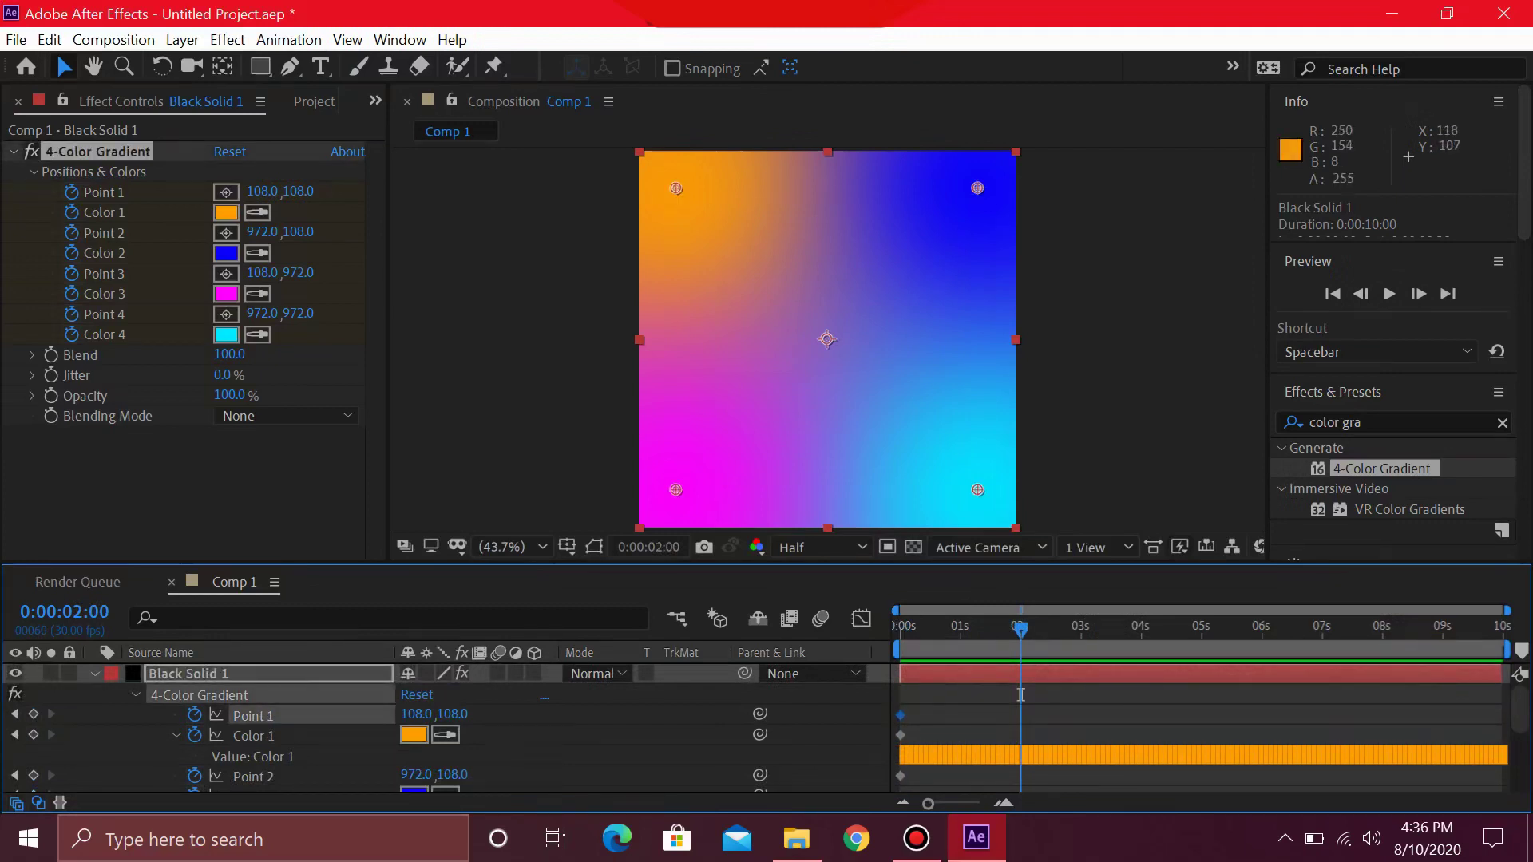
pyautogui.moveTo(677, 189); pyautogui.dragTo(786, 349)
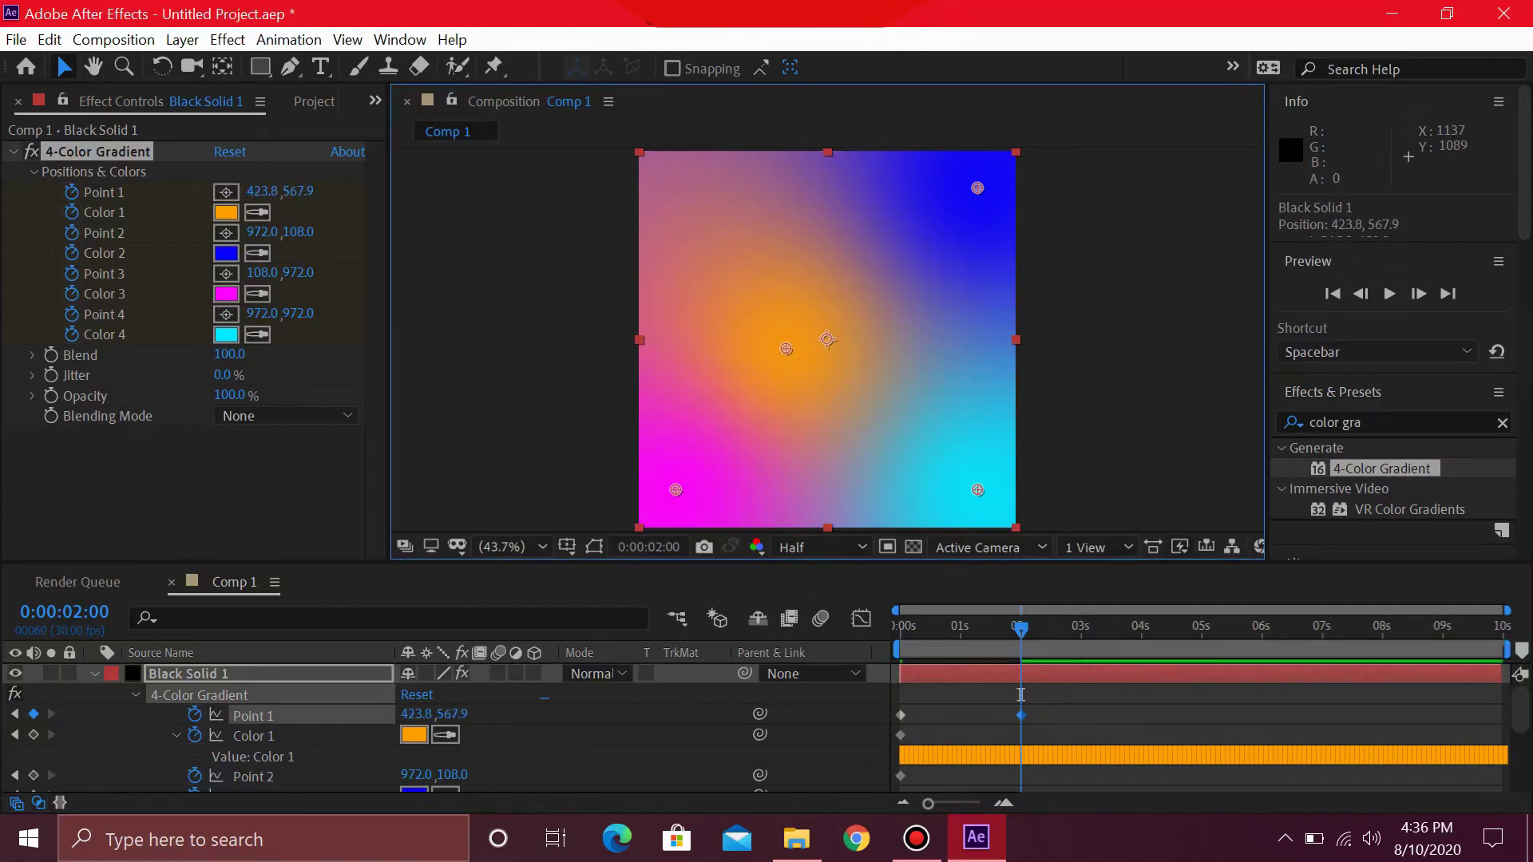
pyautogui.click(253, 776)
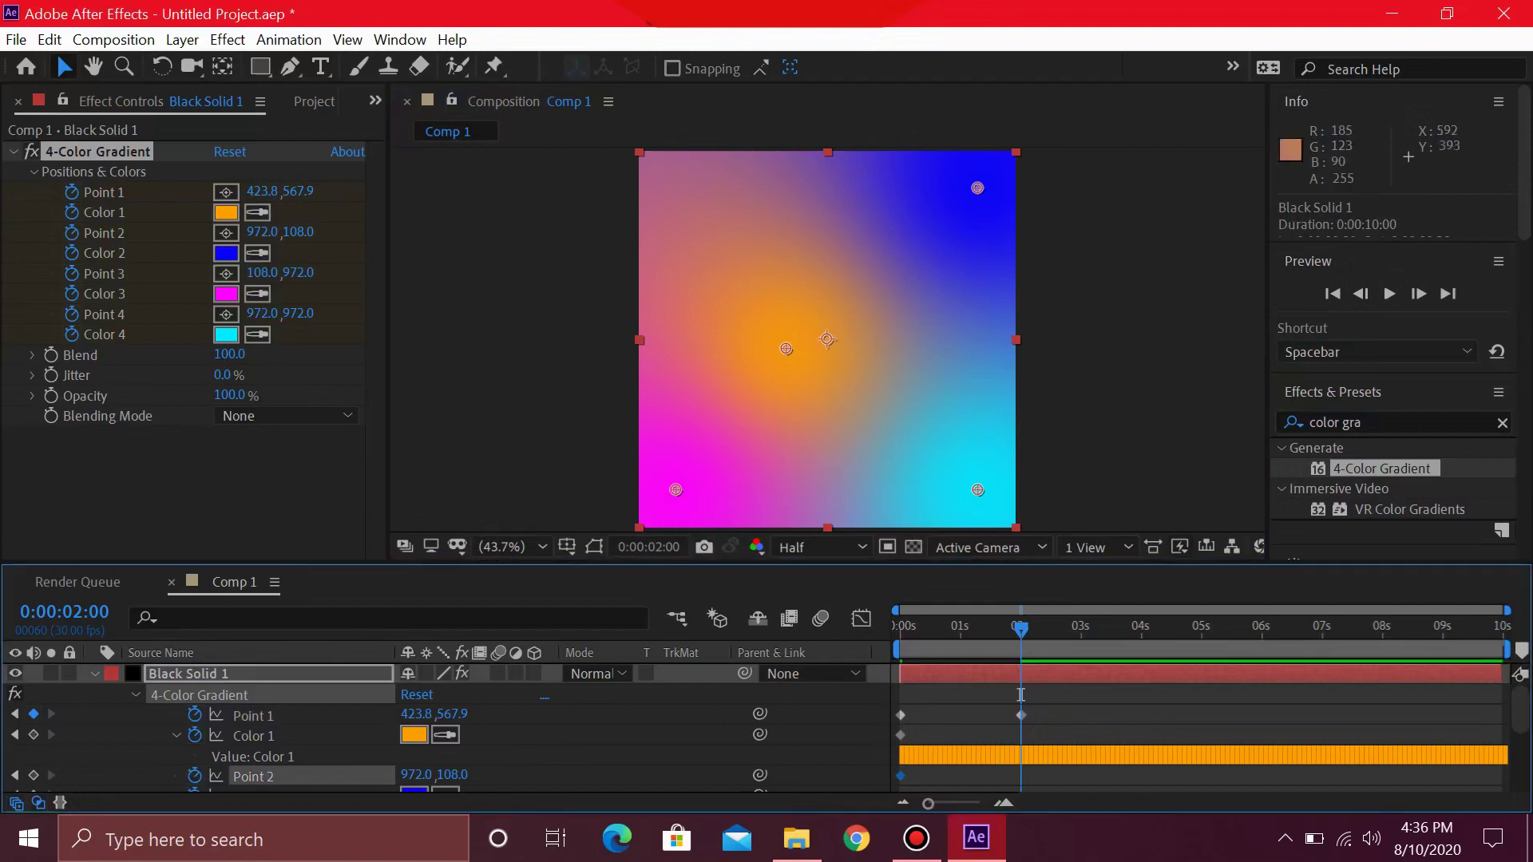
pyautogui.moveTo(979, 189); pyautogui.dragTo(795, 300)
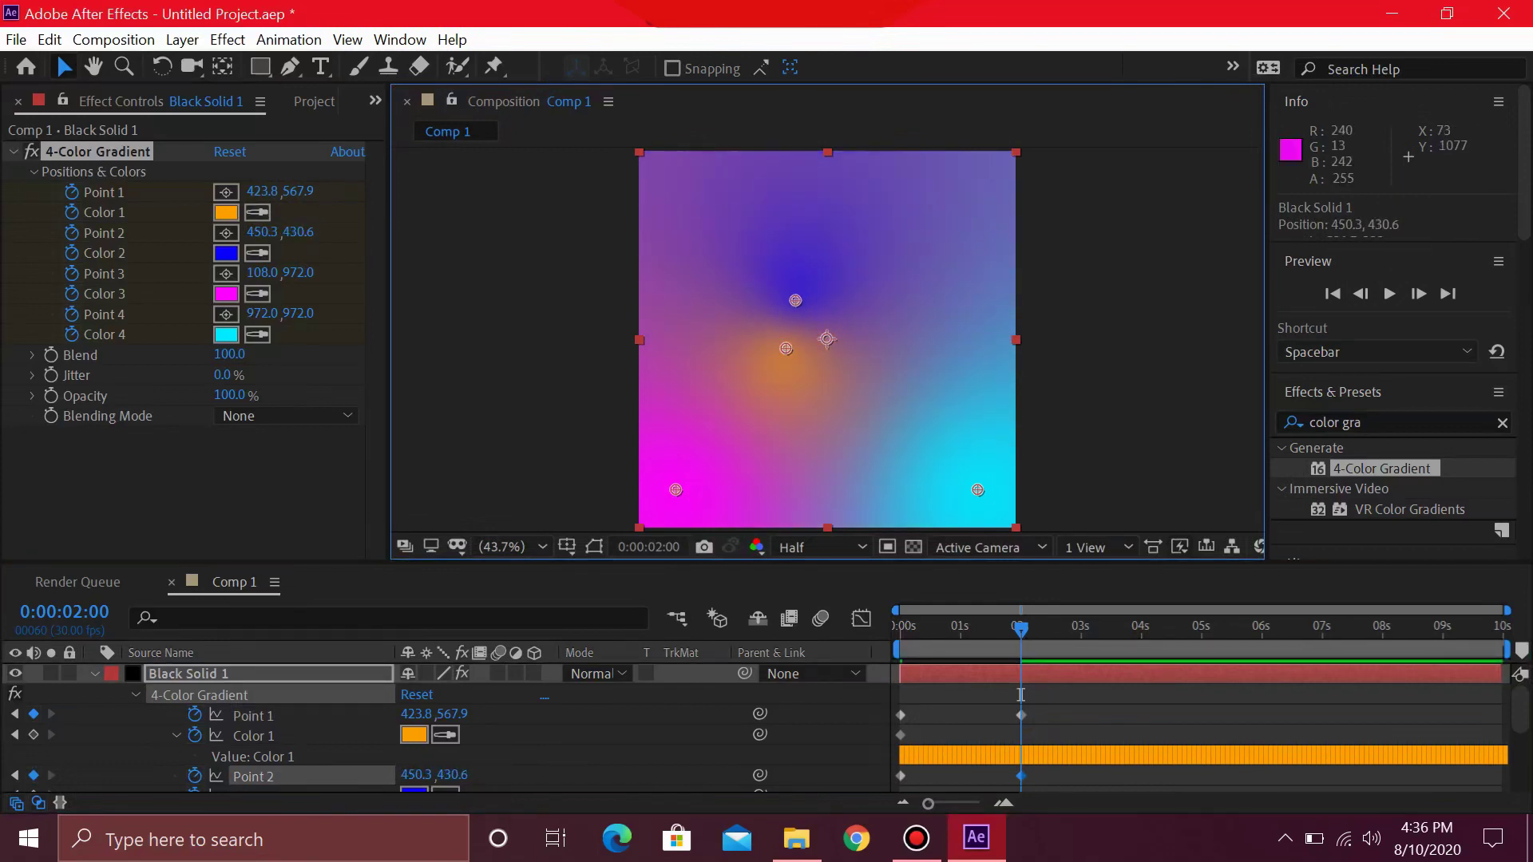
# At 0:00:02:00, keyframe Point 3 at about 725.8, 706.6 and Point 4 at about 420.6, 811.8
pyautogui.scroll(-4, 1021, 695)
pyautogui.moveTo(675, 490); pyautogui.dragTo(891, 396)
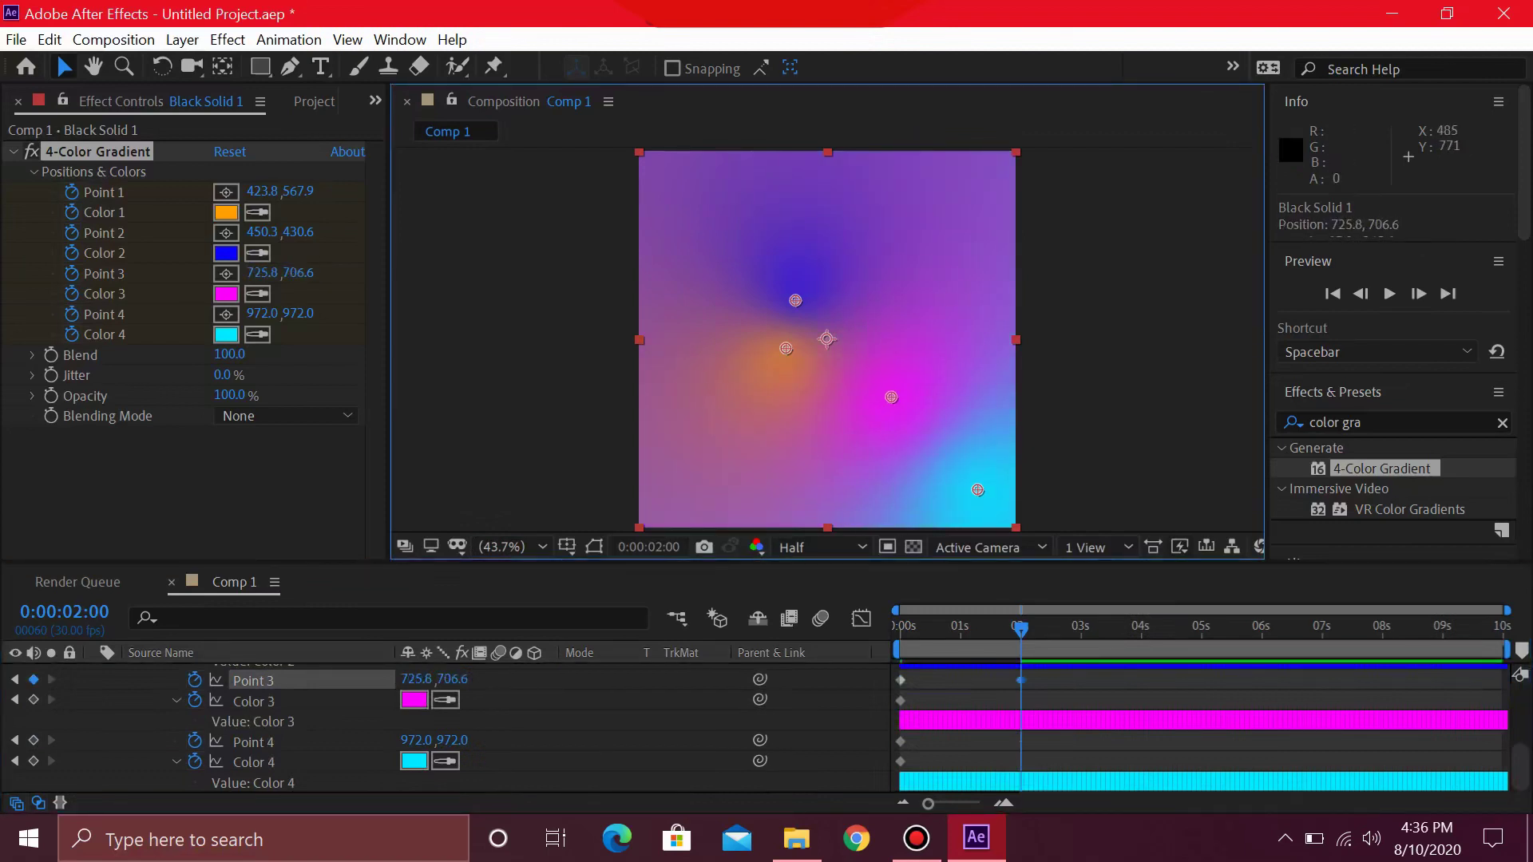
pyautogui.moveTo(977, 489); pyautogui.dragTo(786, 433)
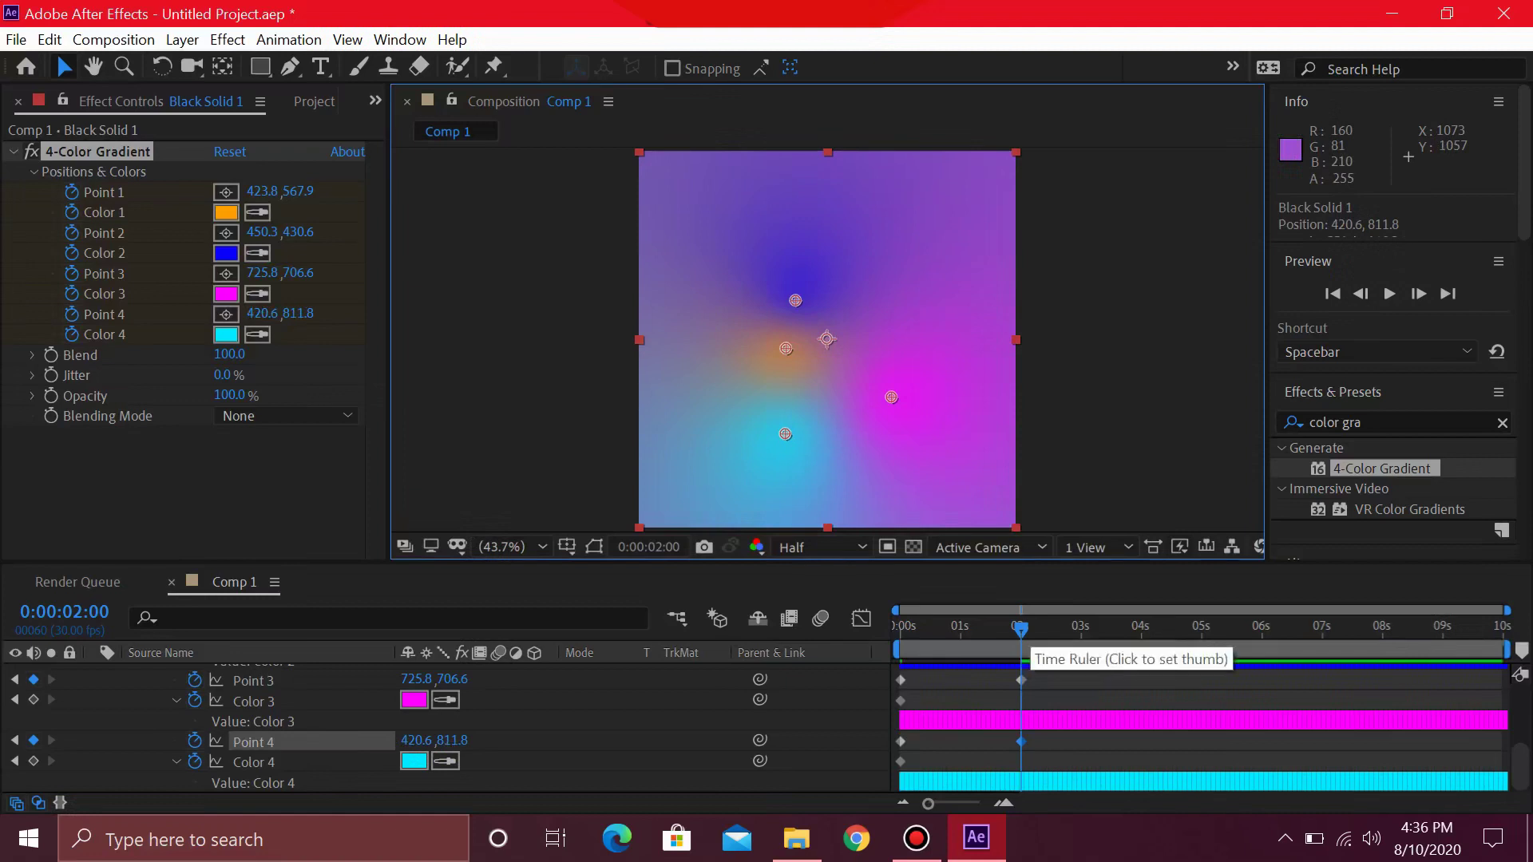
# At 0:00:04:01, keyframe Point 1 at about 867.7, 185.8, Point 2 at 203.2, 194.9, Point 3 at 872.2, 891.9 and Point 4 at 210.1, 903.4
pyautogui.moveTo(1021, 630)
pyautogui.mouseDown()
pyautogui.moveTo(900, 630)
pyautogui.moveTo(1023, 627)
pyautogui.mouseUp()
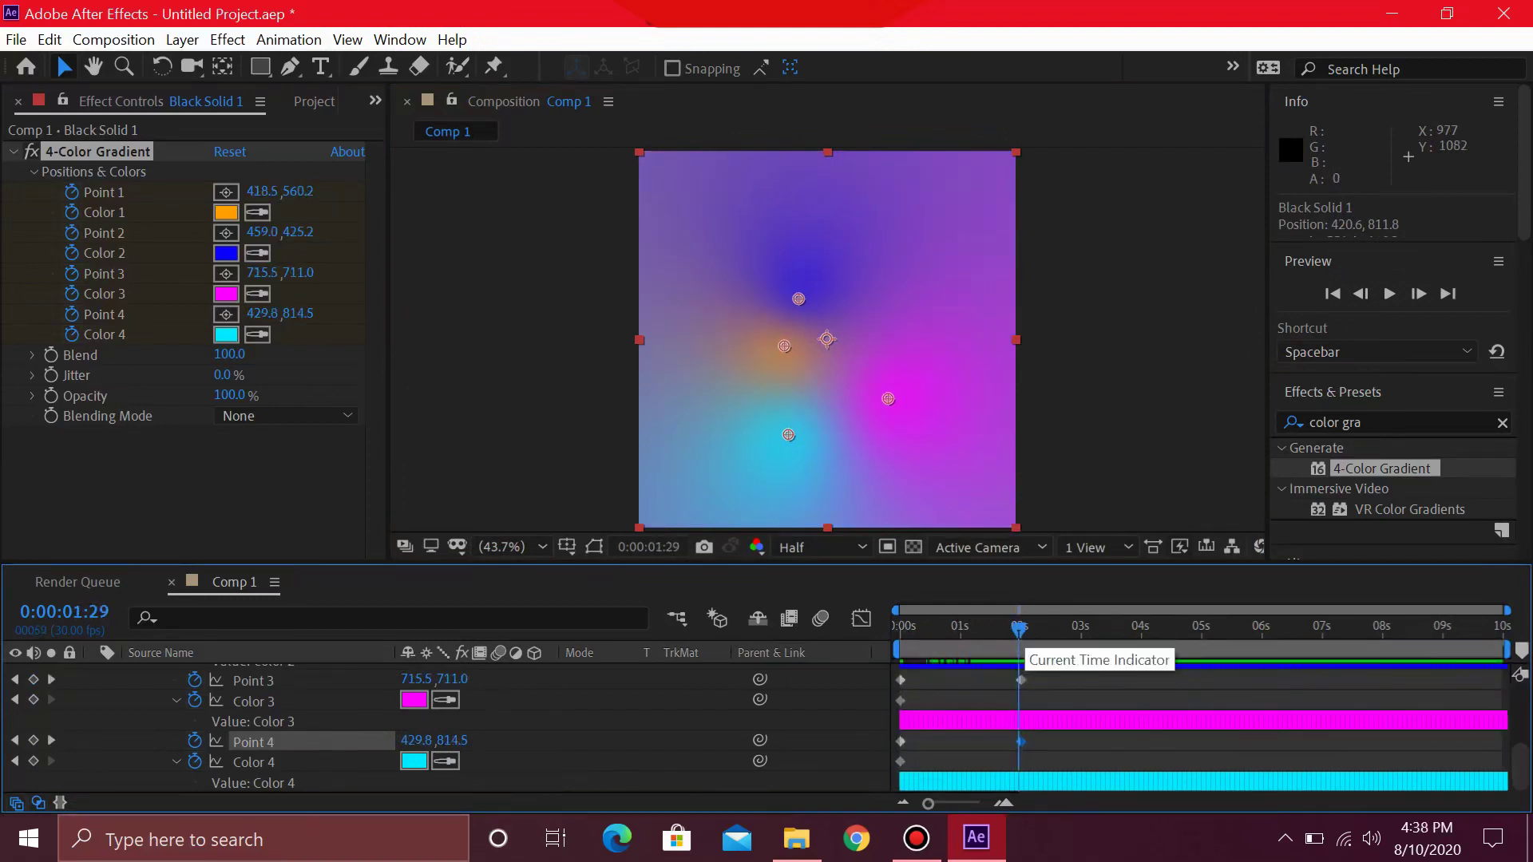
pyautogui.press('space')
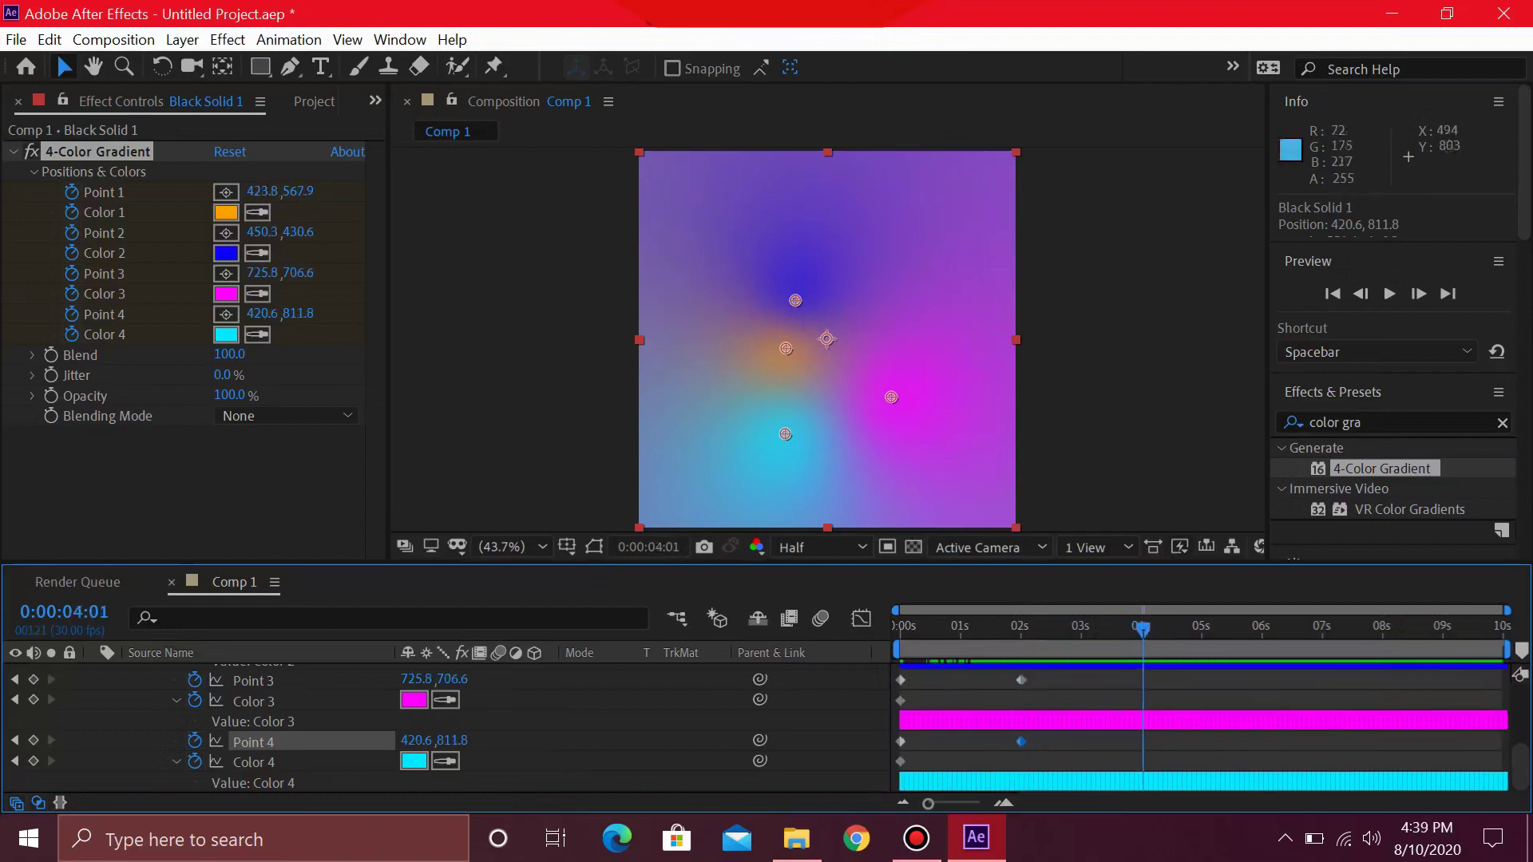
pyautogui.moveTo(785, 434); pyautogui.dragTo(711, 466)
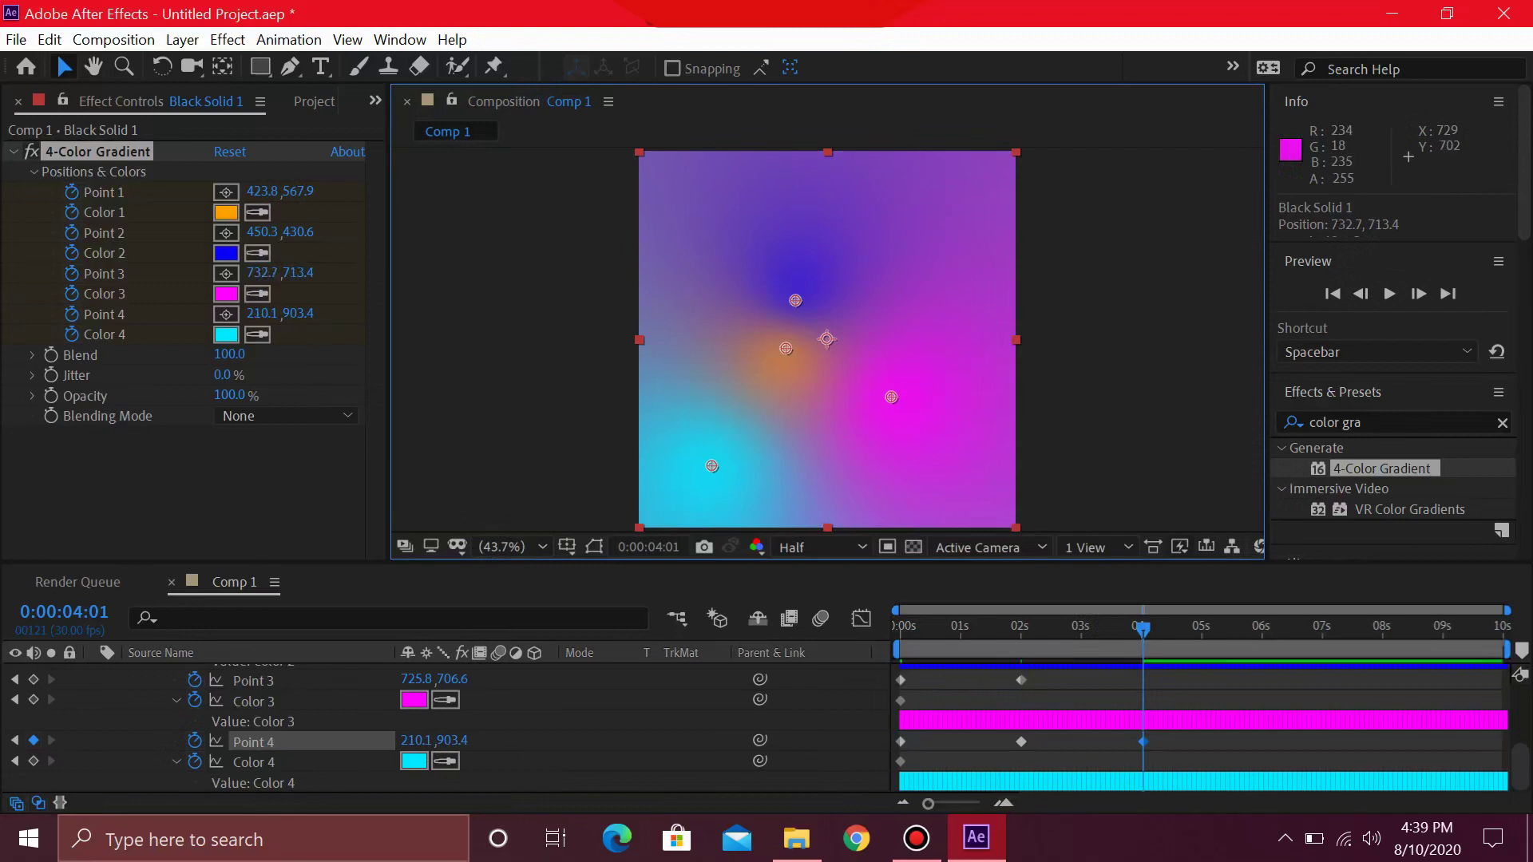
pyautogui.moveTo(891, 397); pyautogui.dragTo(942, 461)
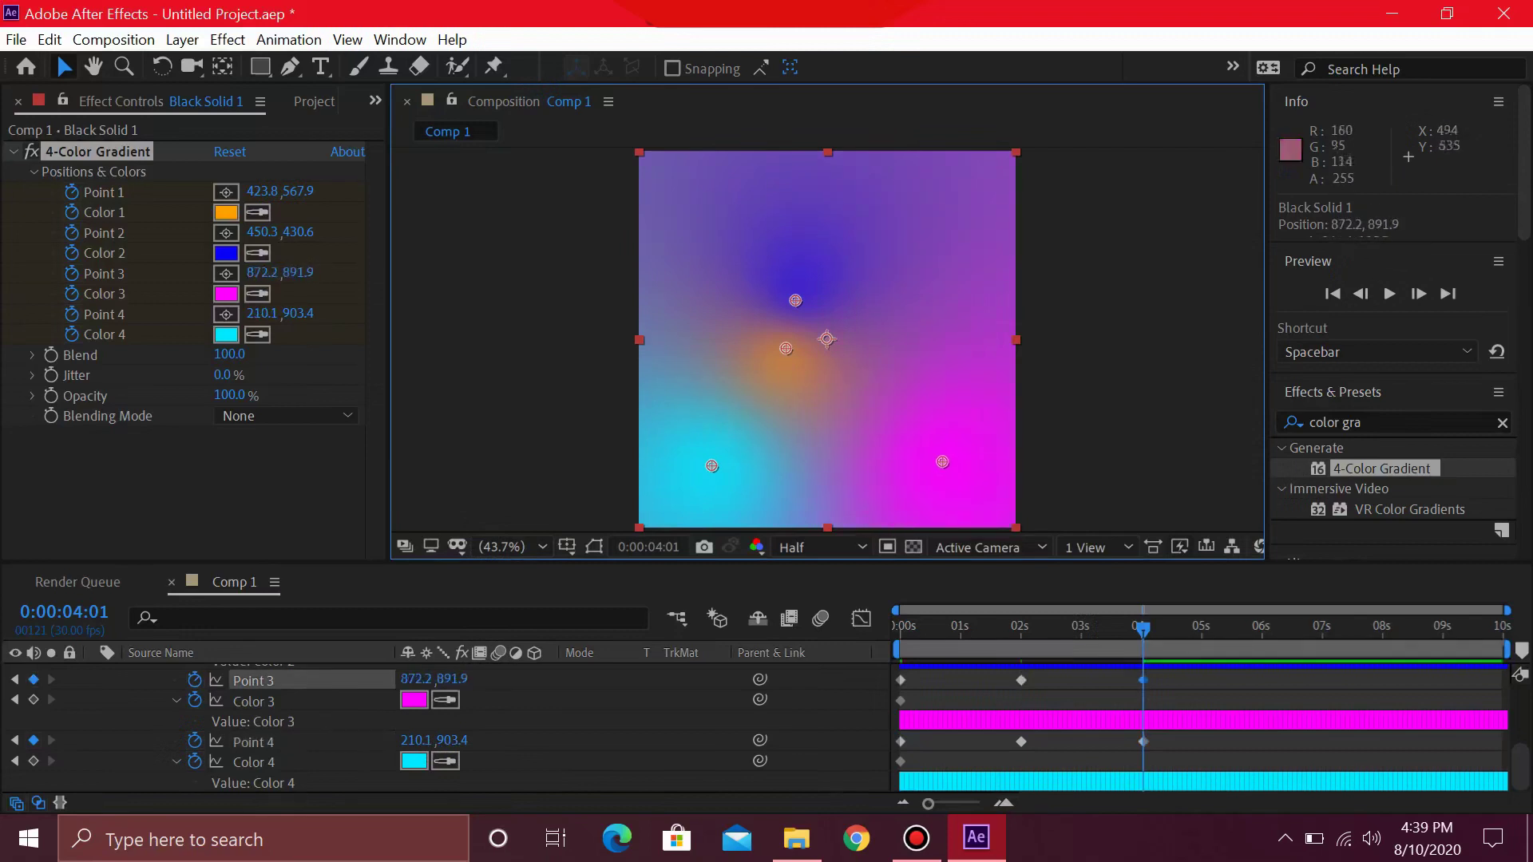
pyautogui.moveTo(795, 300); pyautogui.dragTo(708, 219)
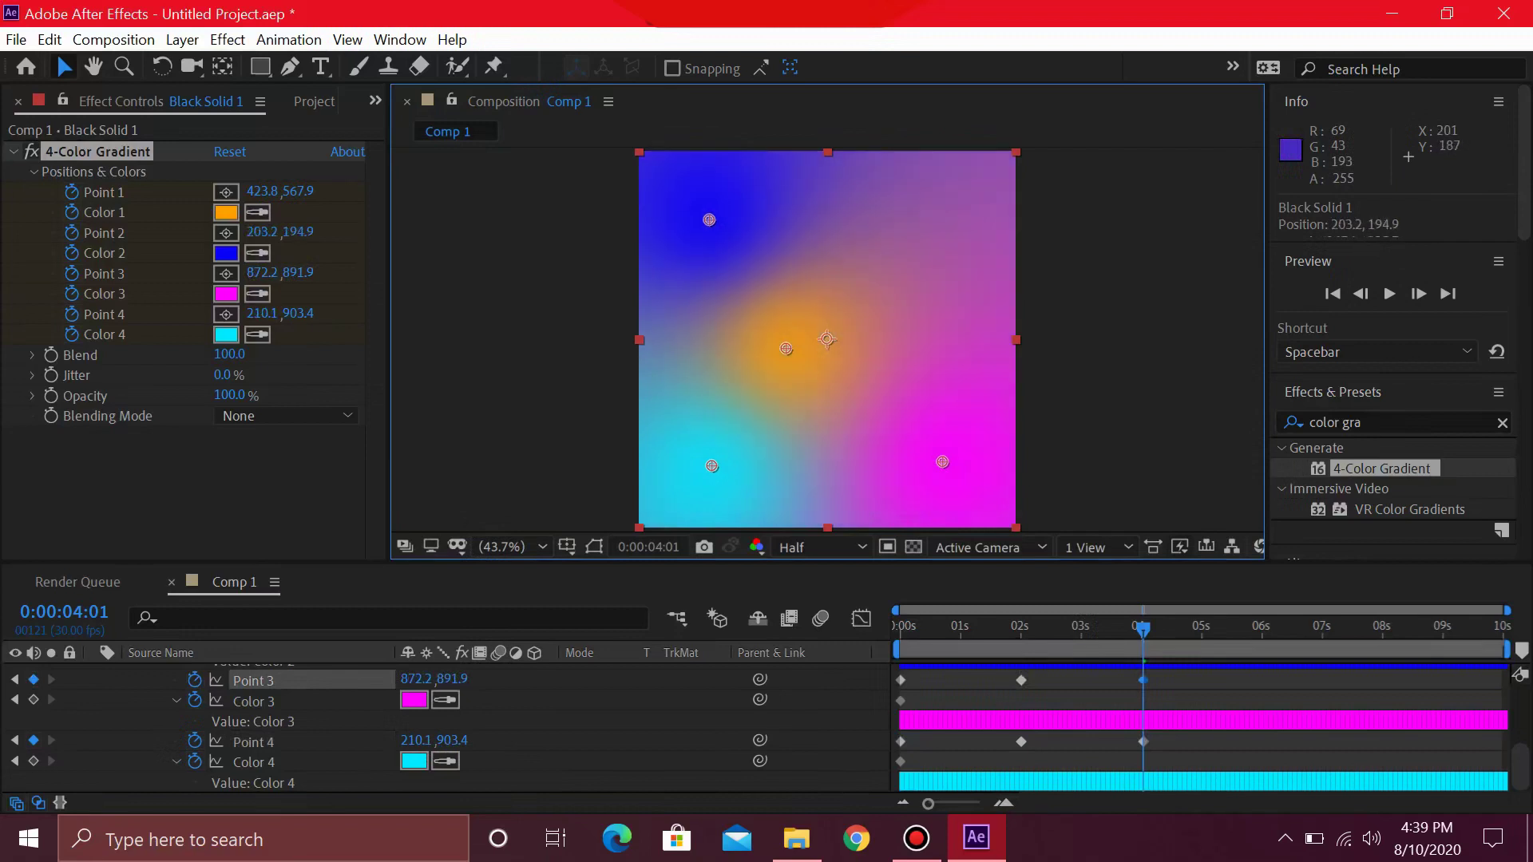
pyautogui.moveTo(787, 348); pyautogui.dragTo(940, 215)
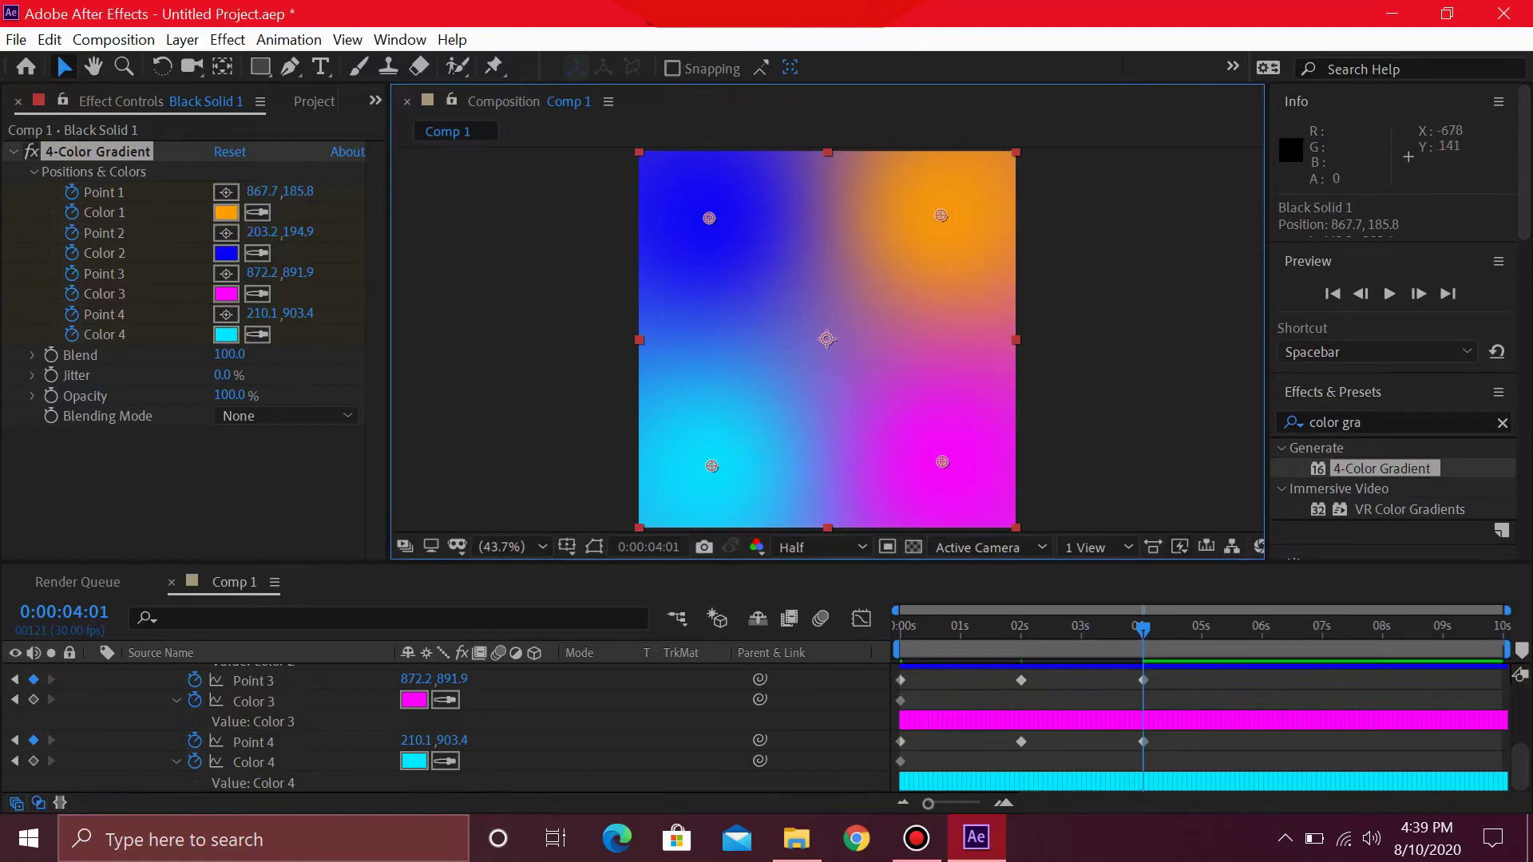
# At 0:00:04:01, keyframe Color 1 as yellow F8FF00 and Color 2 as light blue 02A0FB
pyautogui.click(226, 212)
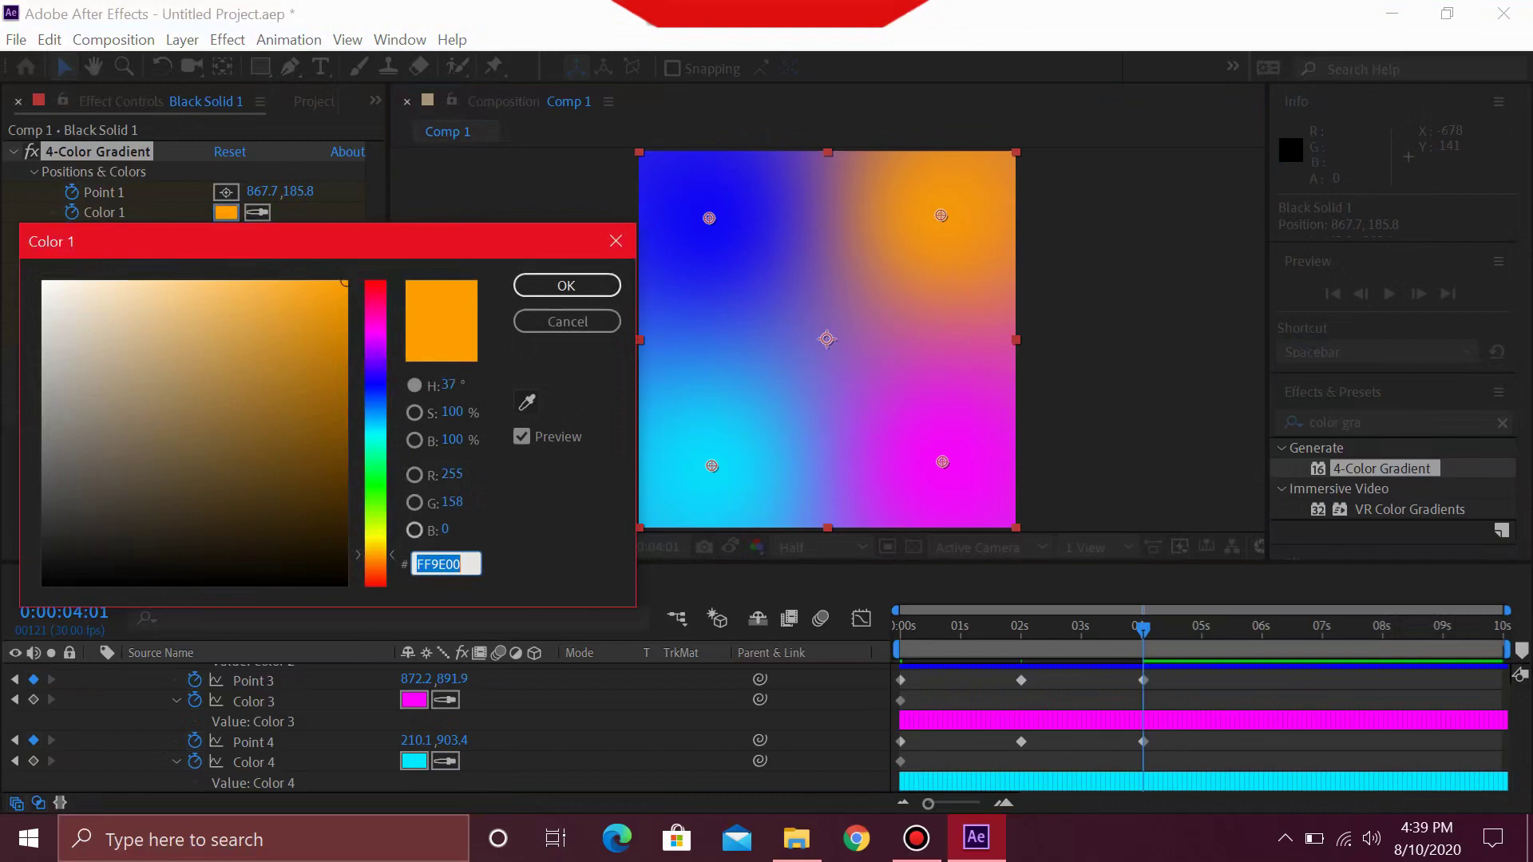
pyautogui.moveTo(375, 555); pyautogui.dragTo(375, 533)
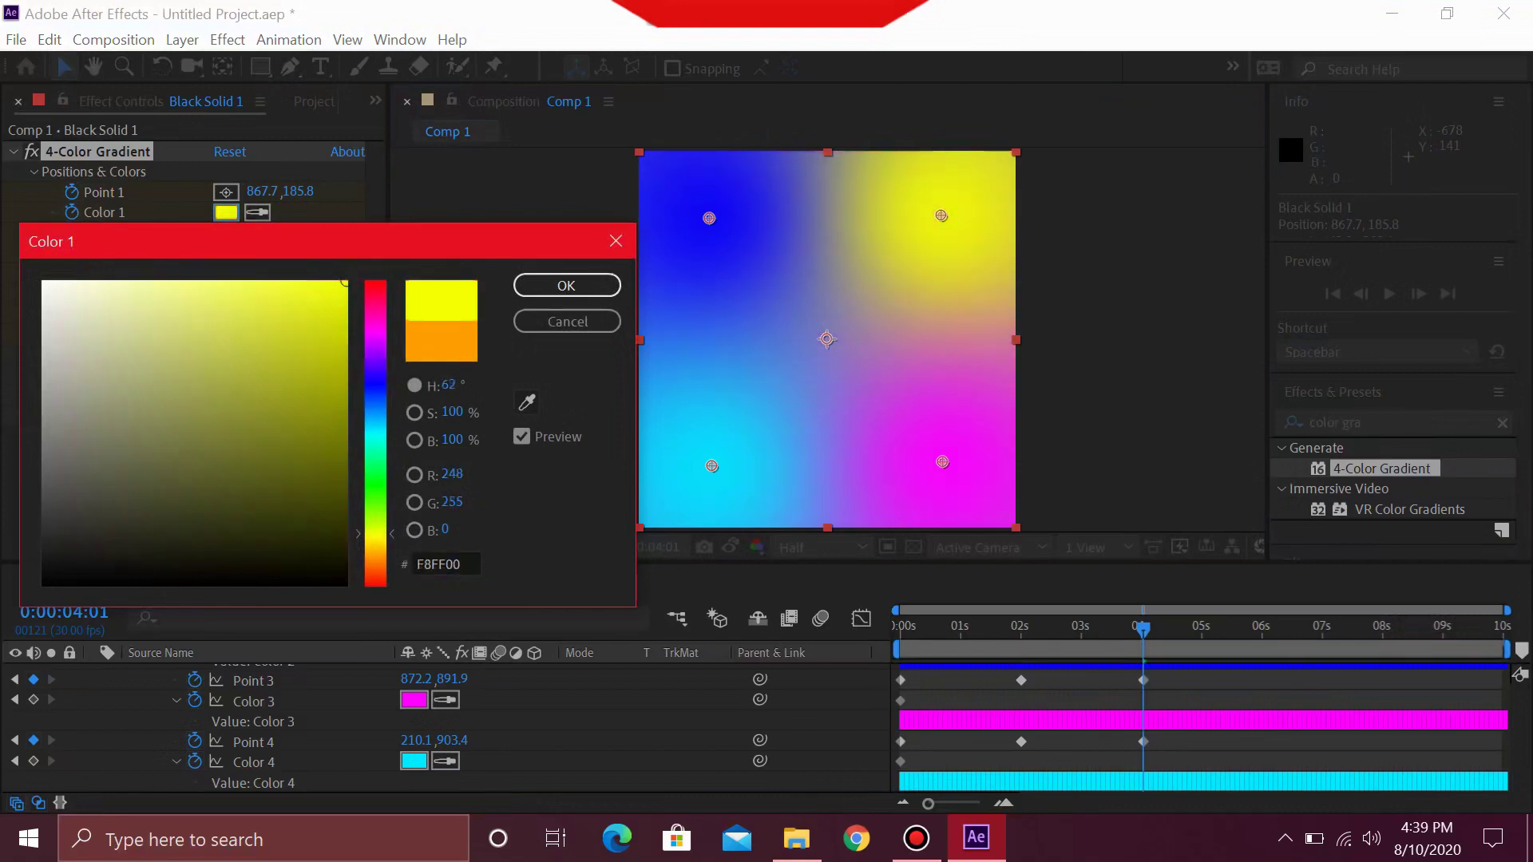
pyautogui.click(566, 285)
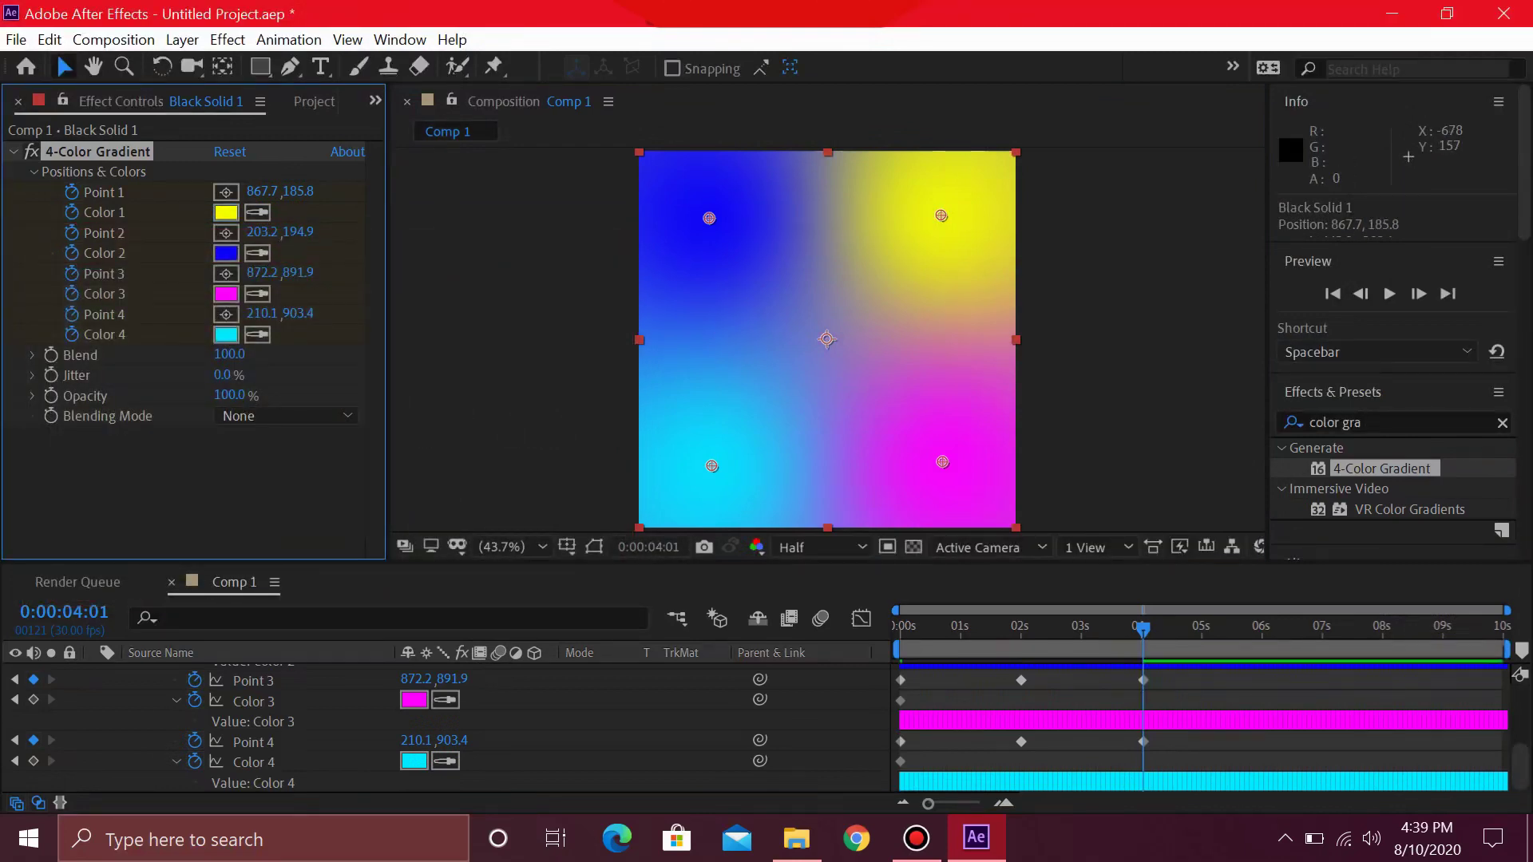
pyautogui.click(226, 252)
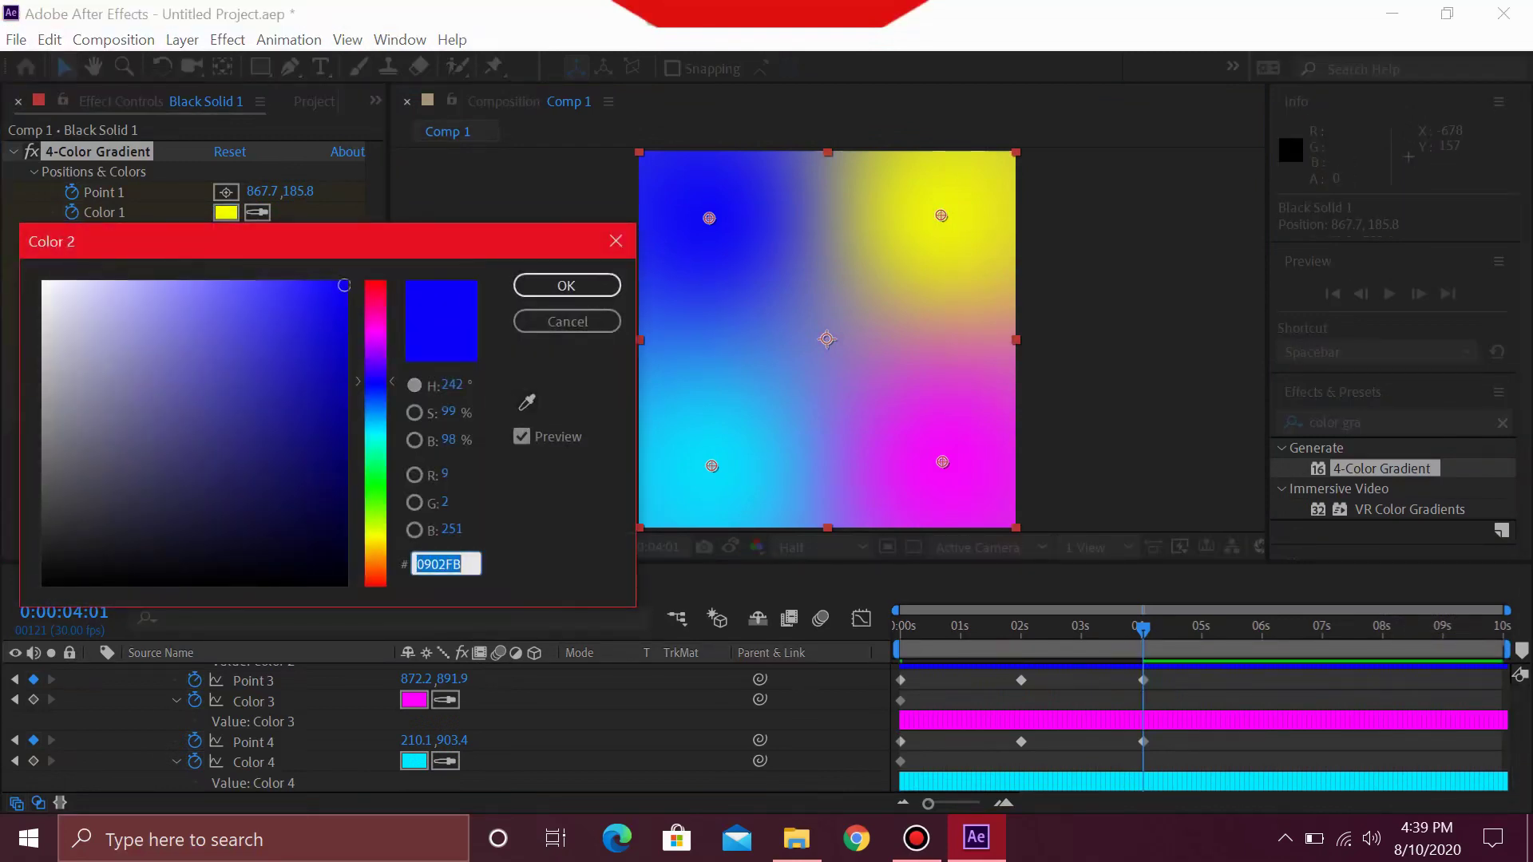
pyautogui.moveTo(375, 380); pyautogui.dragTo(375, 413)
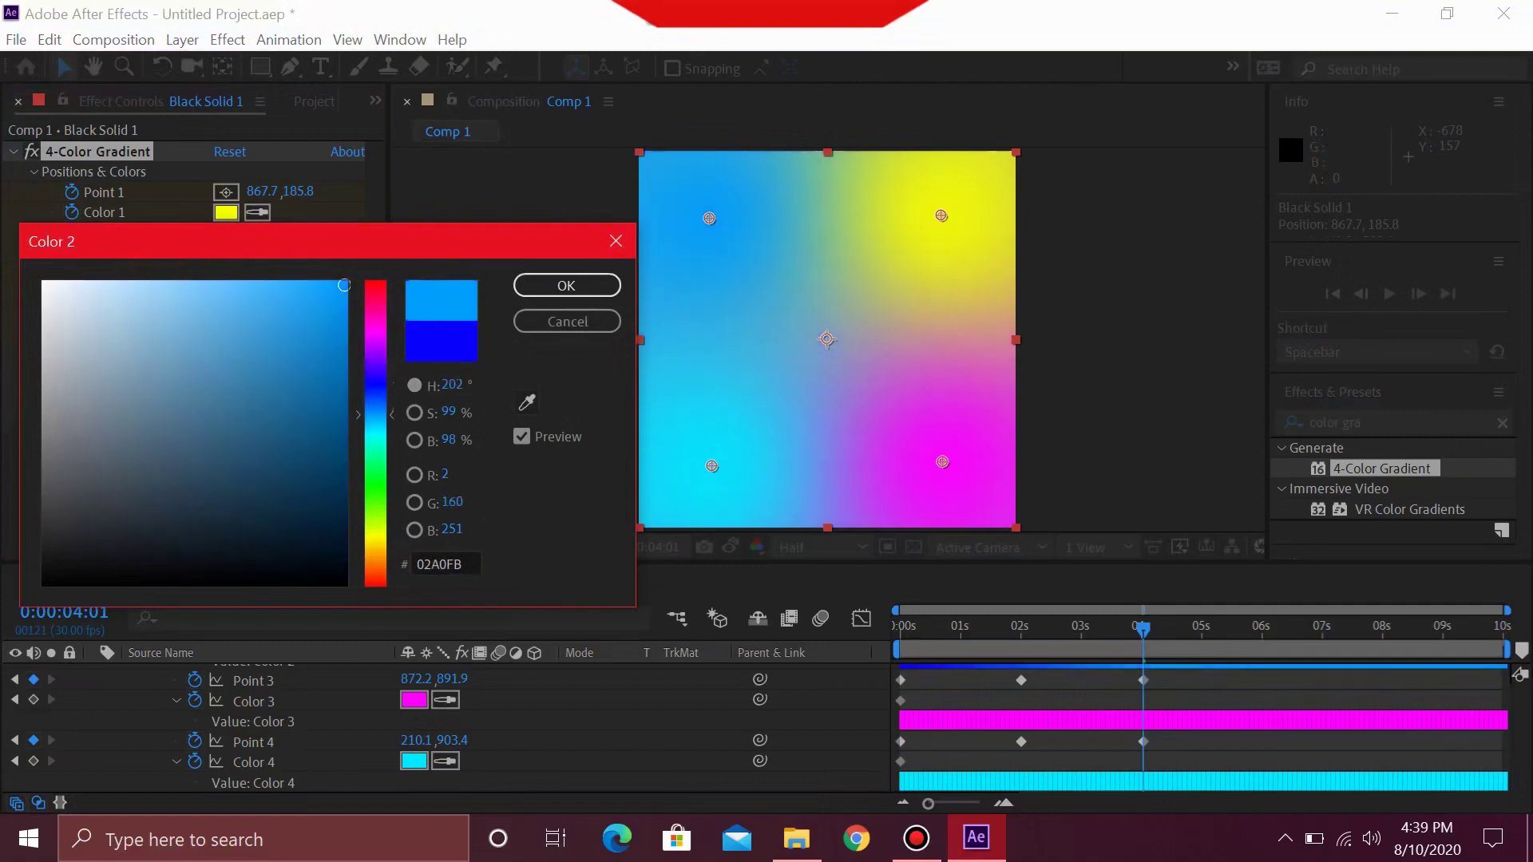
pyautogui.click(566, 285)
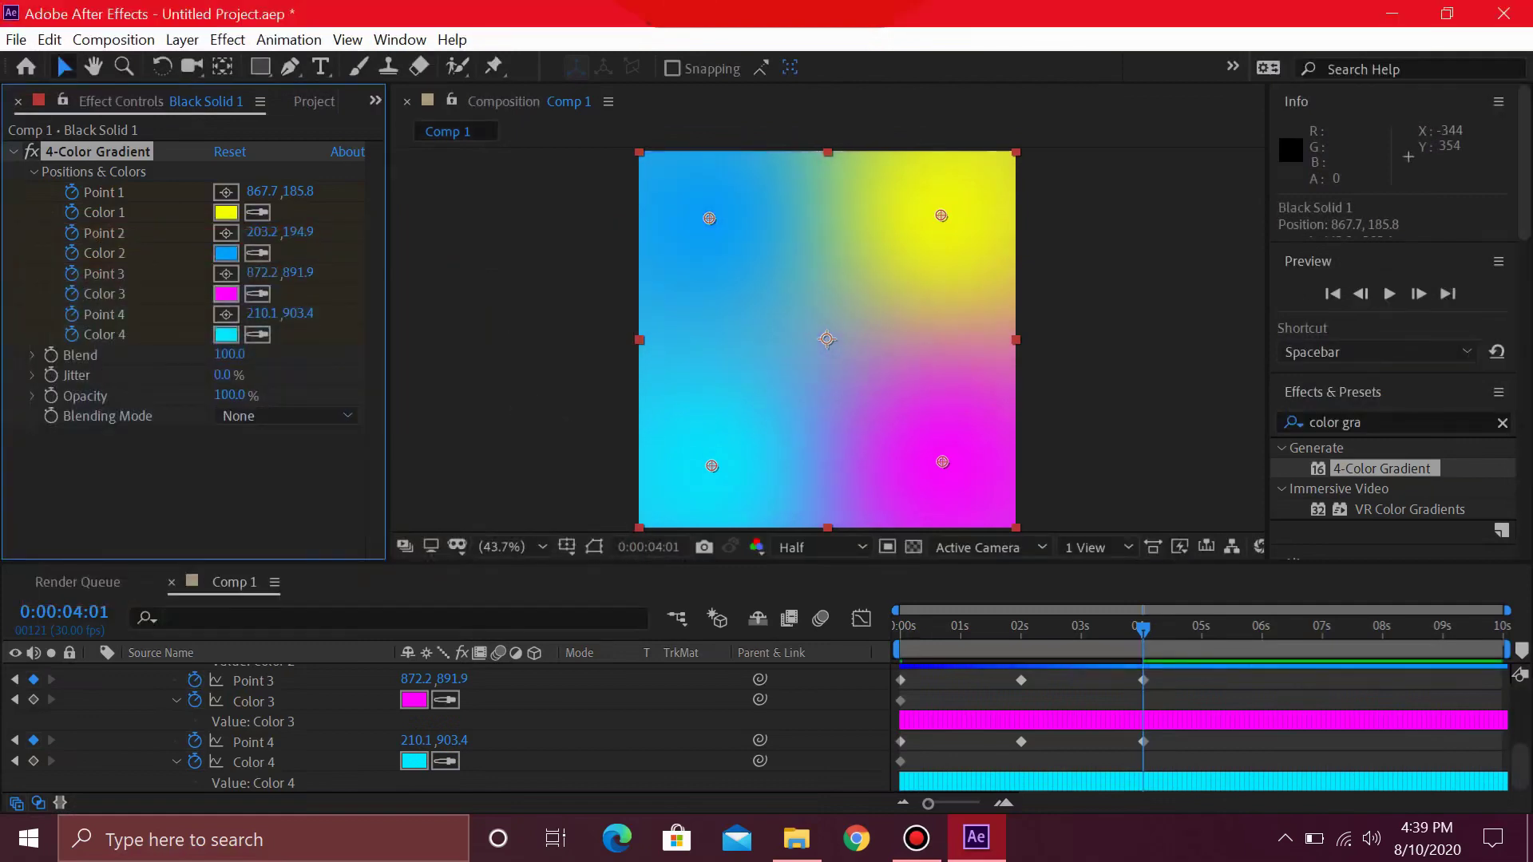
# At 0:00:04:01, keyframe Color 3 as pink FF008C and Color 4 as blue 0026FF
pyautogui.click(226, 294)
pyautogui.write('FF008C')
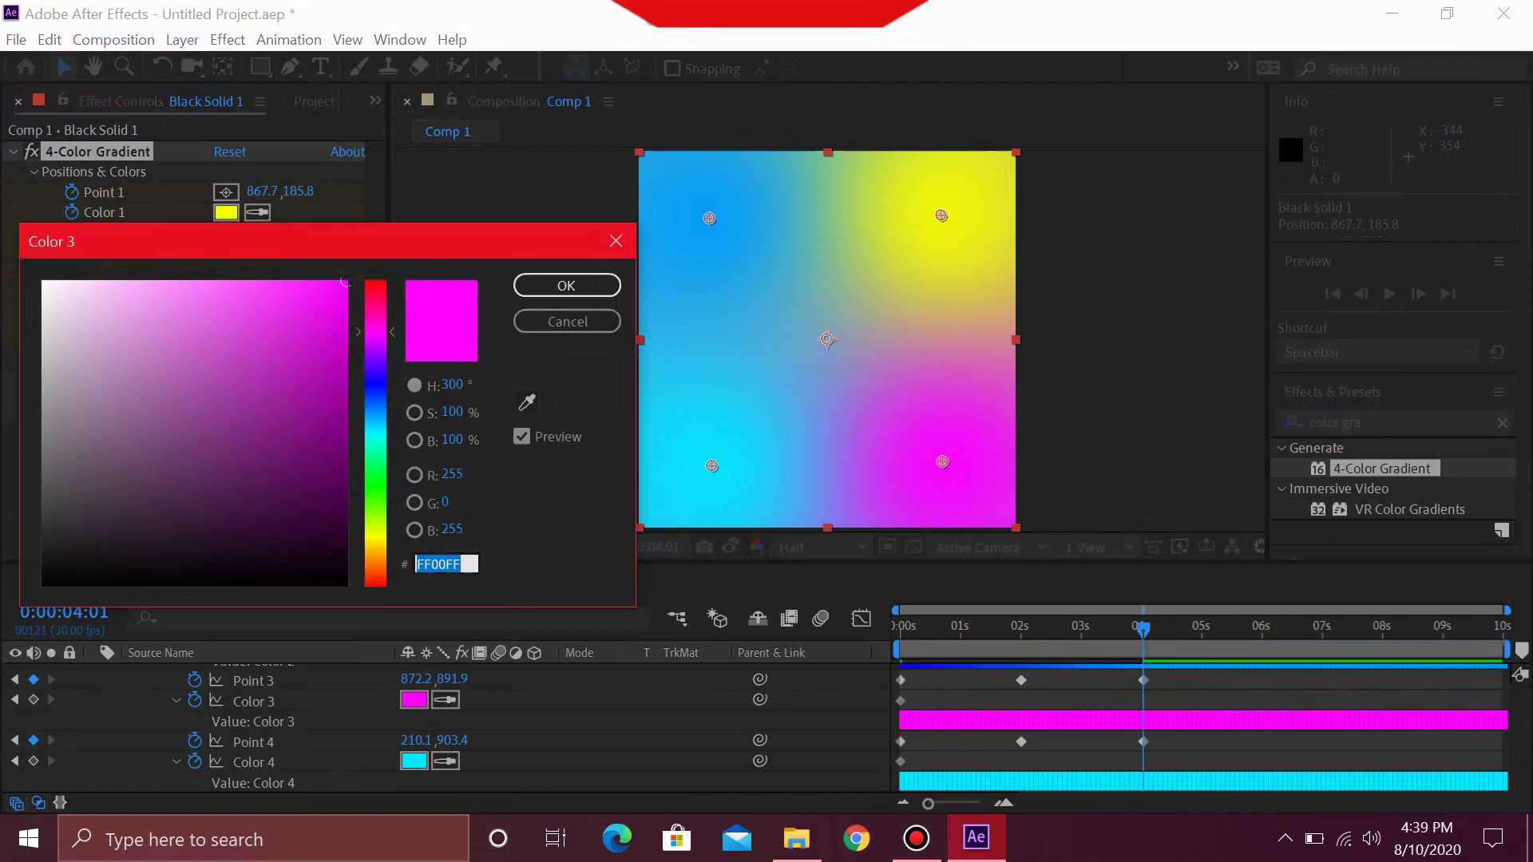
pyautogui.press('Tab')
pyautogui.press('Return')
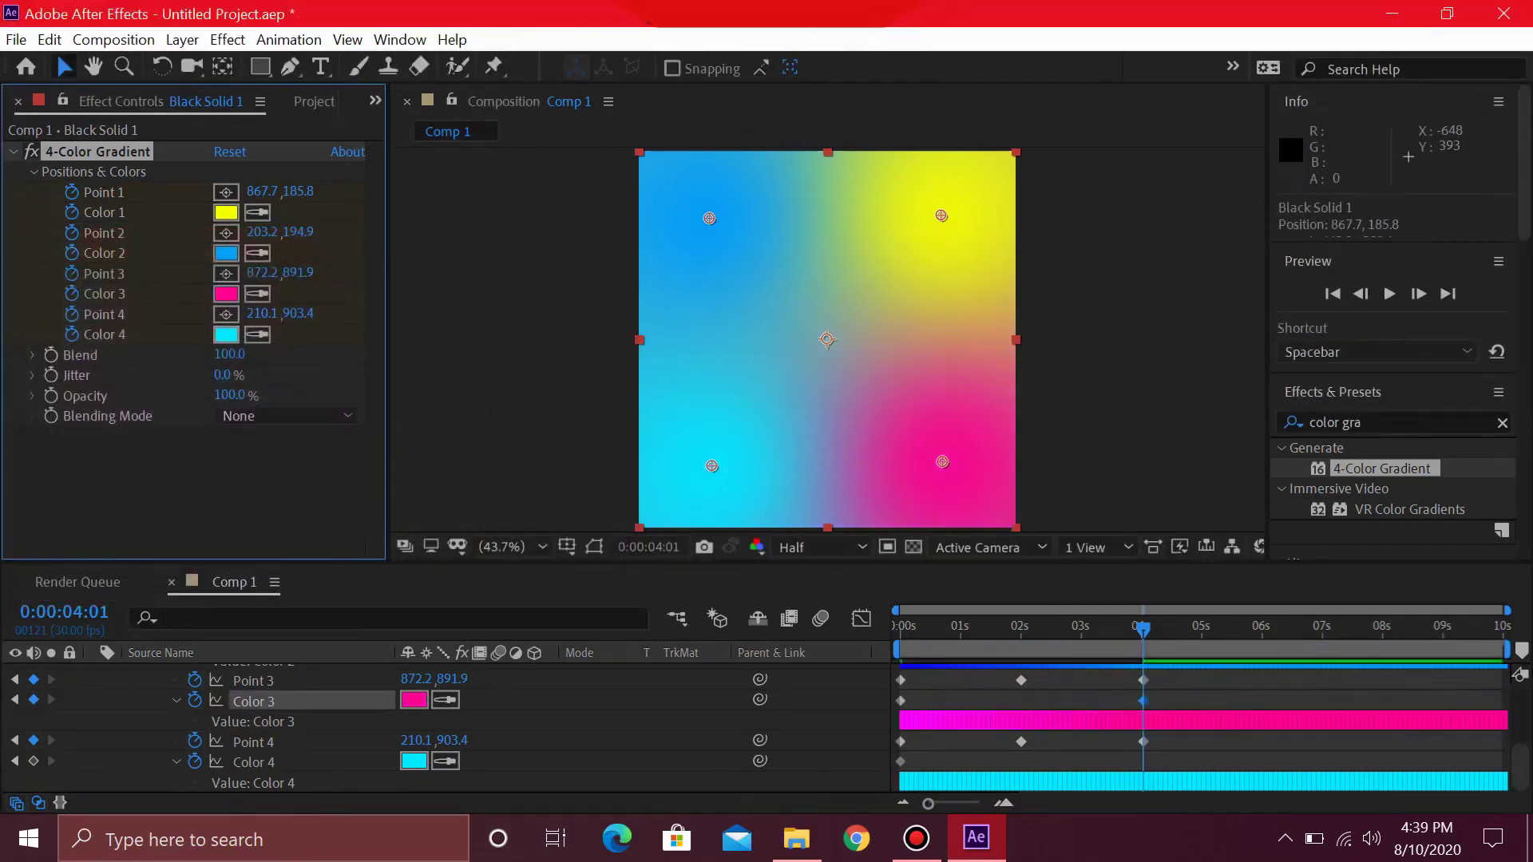
pyautogui.click(226, 334)
pyautogui.write('0026FF')
pyautogui.press('Tab')
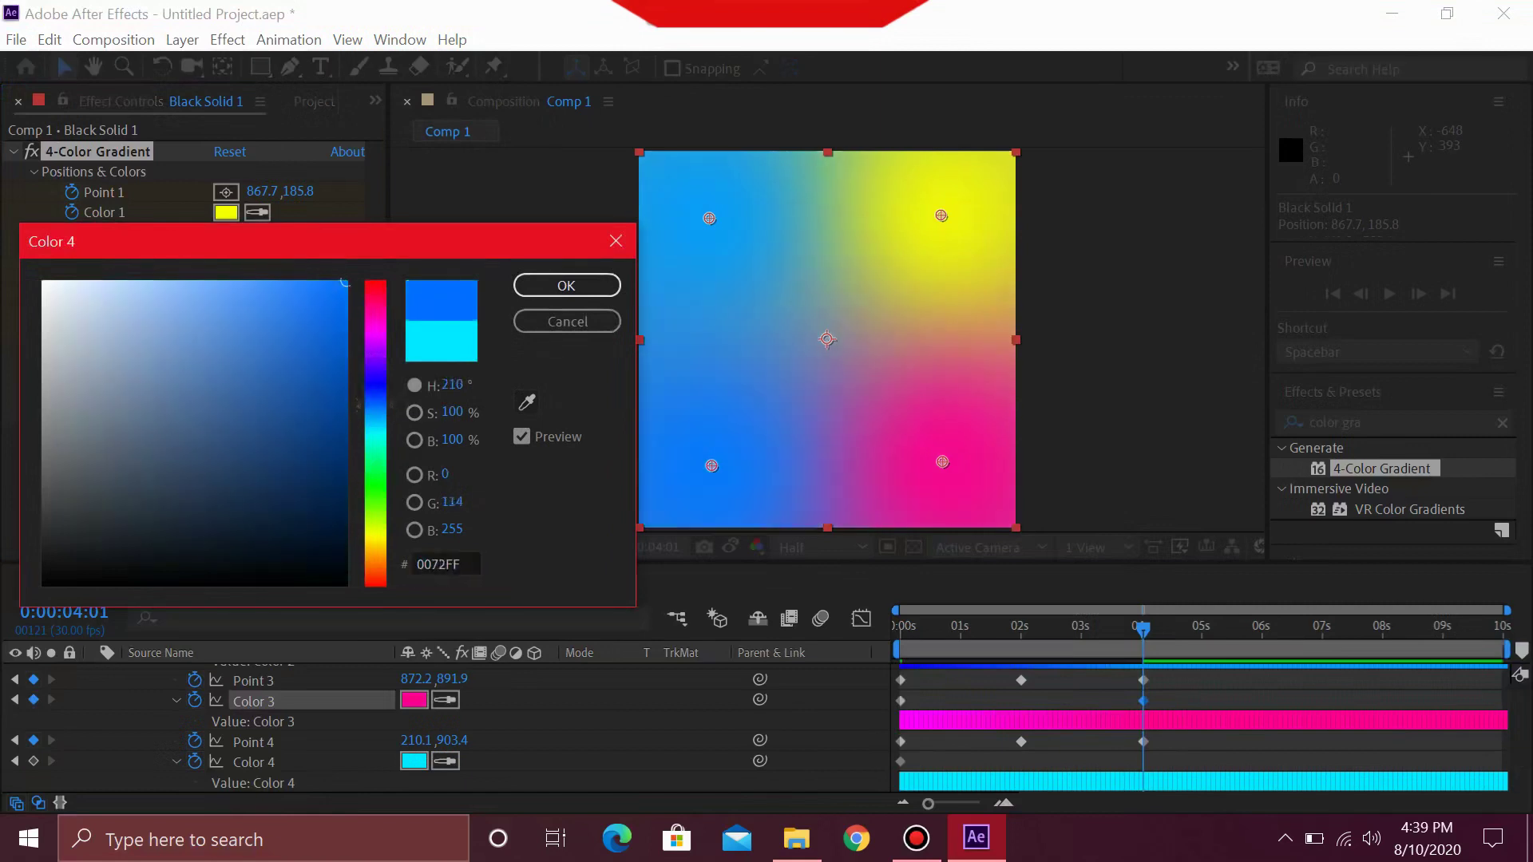
pyautogui.press('Return')
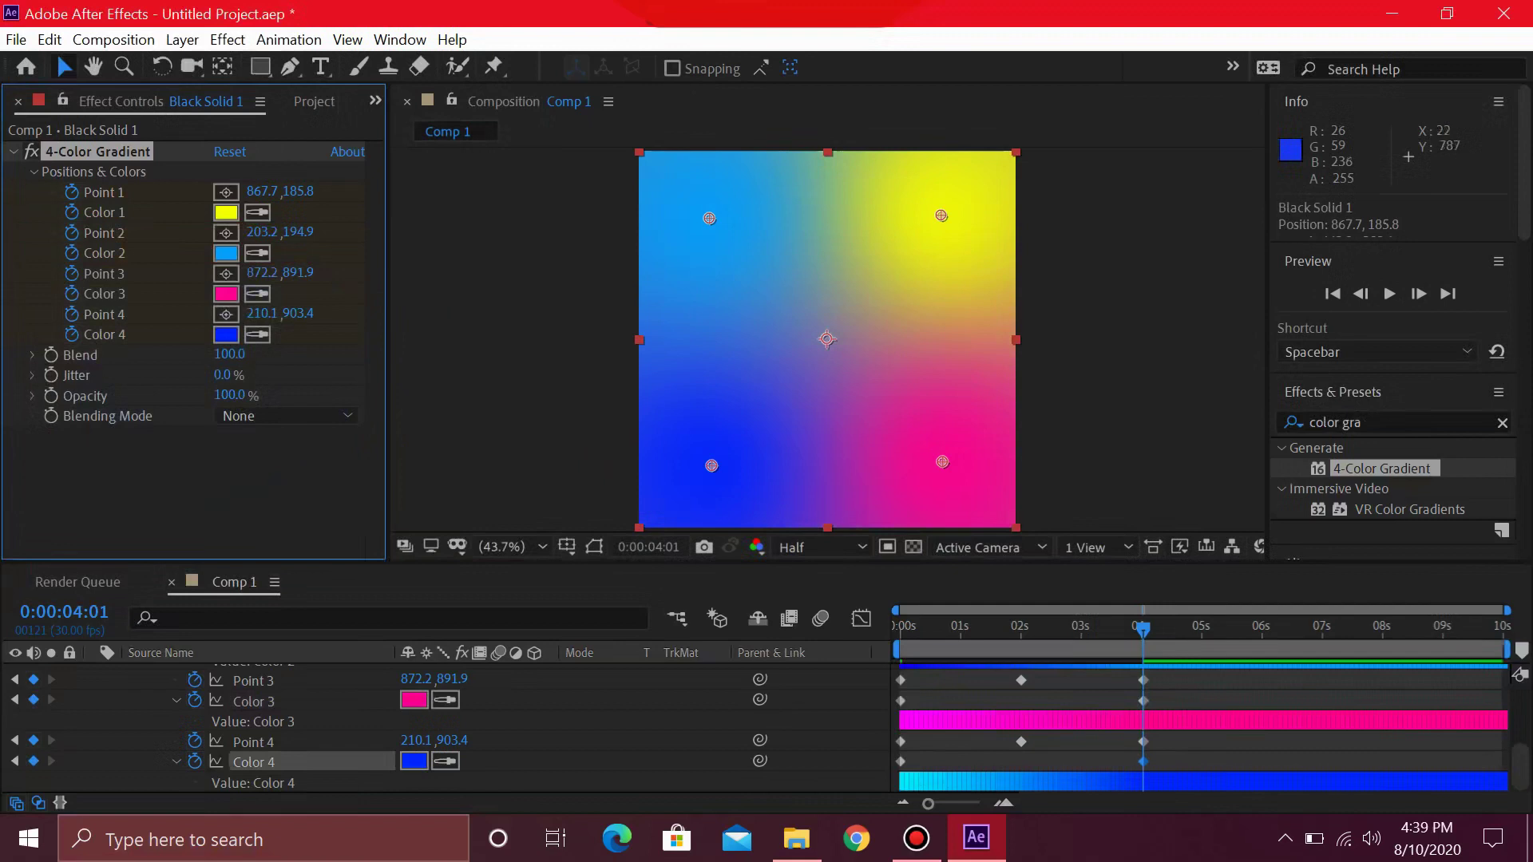
# Preview the gradient animation and compare the Color 1 keyframes at 0:00:00:00 and 0:00:04:01
pyautogui.moveTo(1143, 629); pyautogui.dragTo(1059, 629)
pyautogui.press('space')
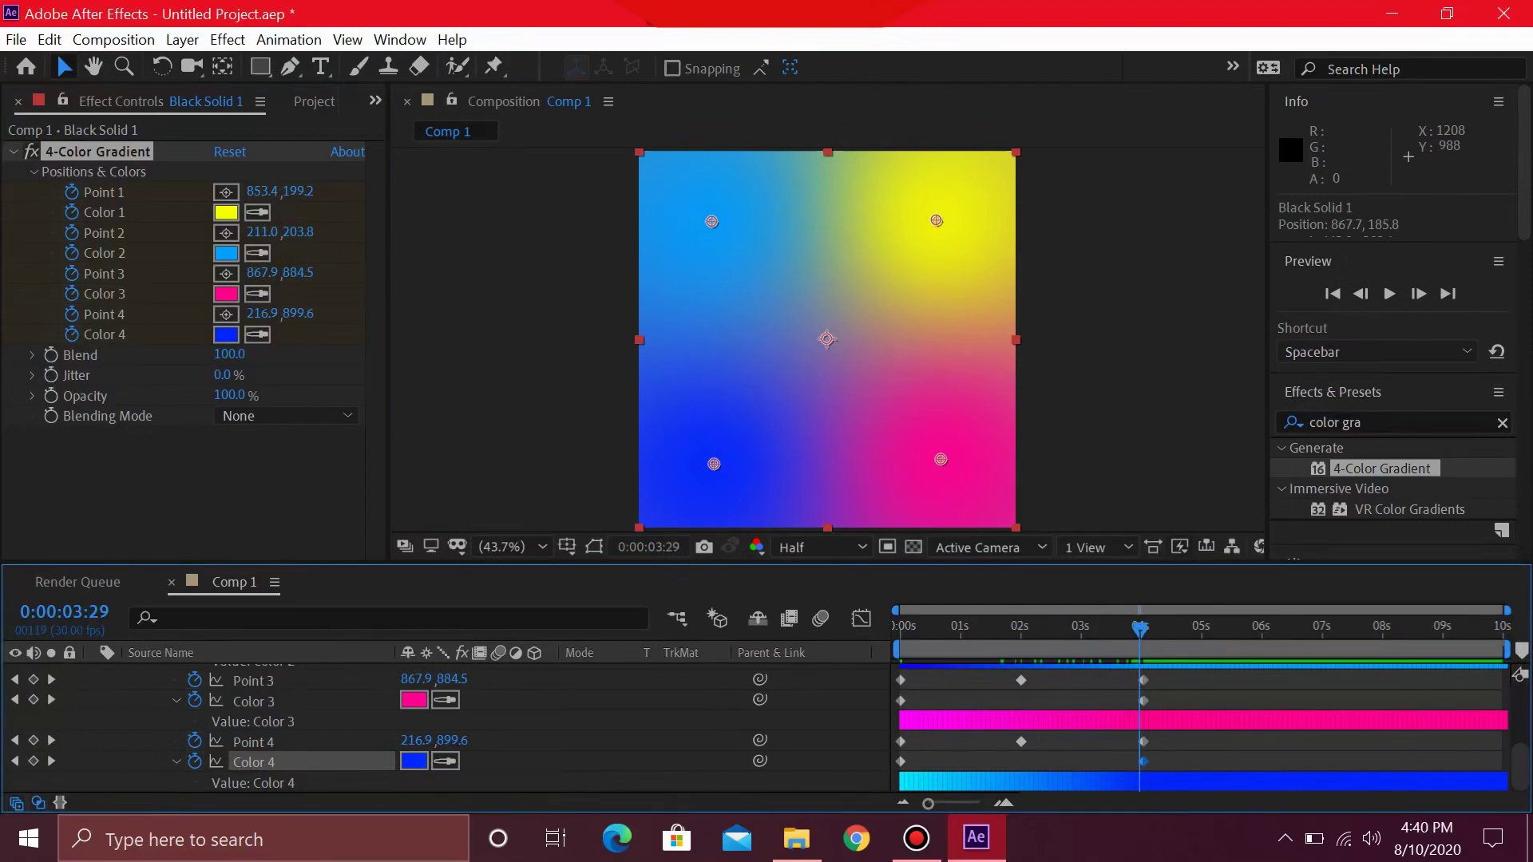
pyautogui.moveTo(1140, 629); pyautogui.dragTo(1141, 629)
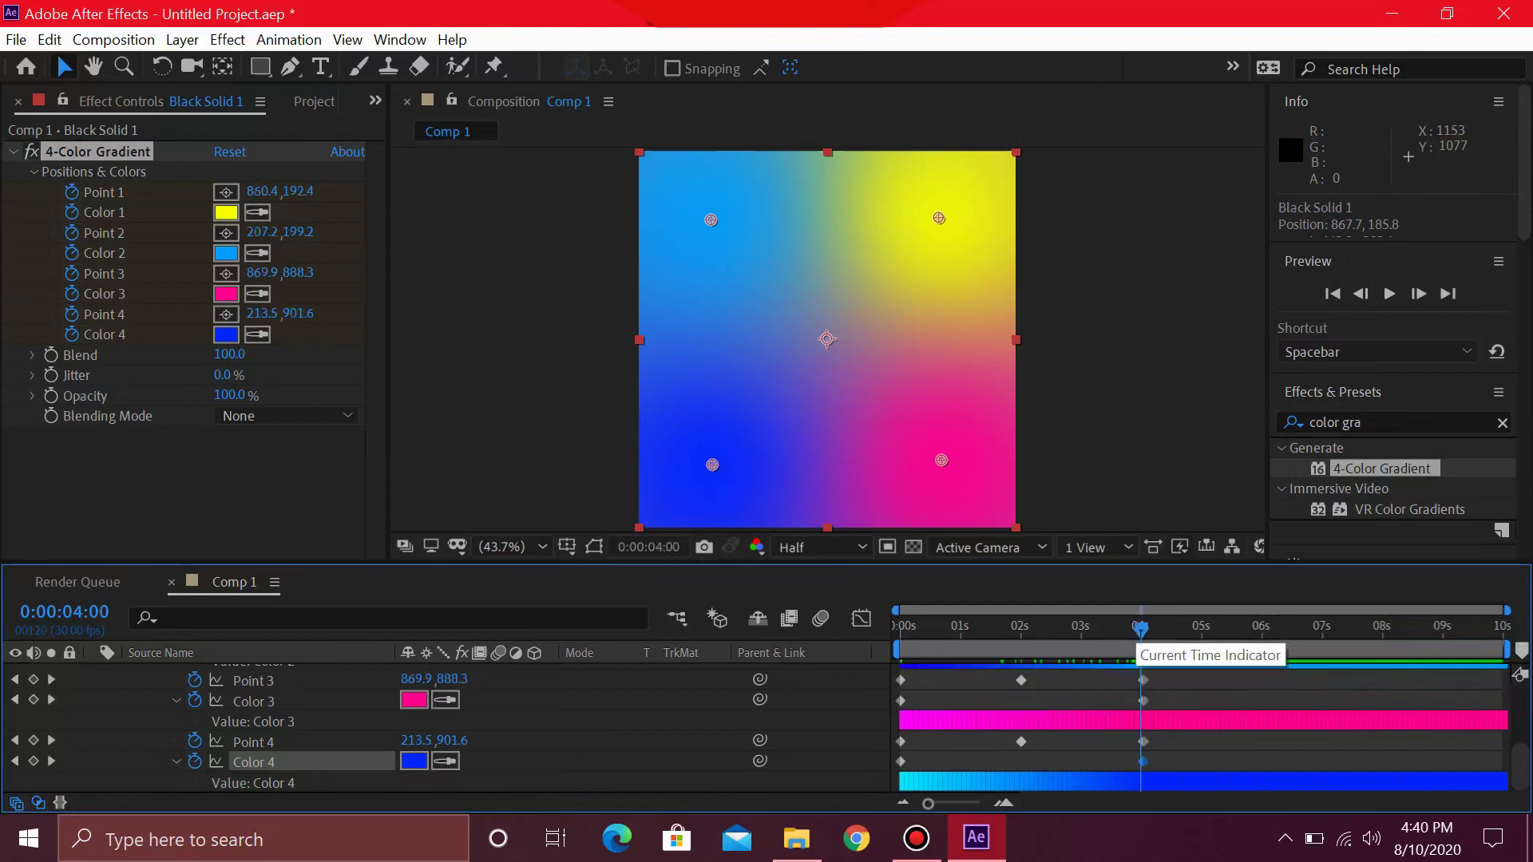
pyautogui.moveTo(1140, 629); pyautogui.dragTo(900, 629)
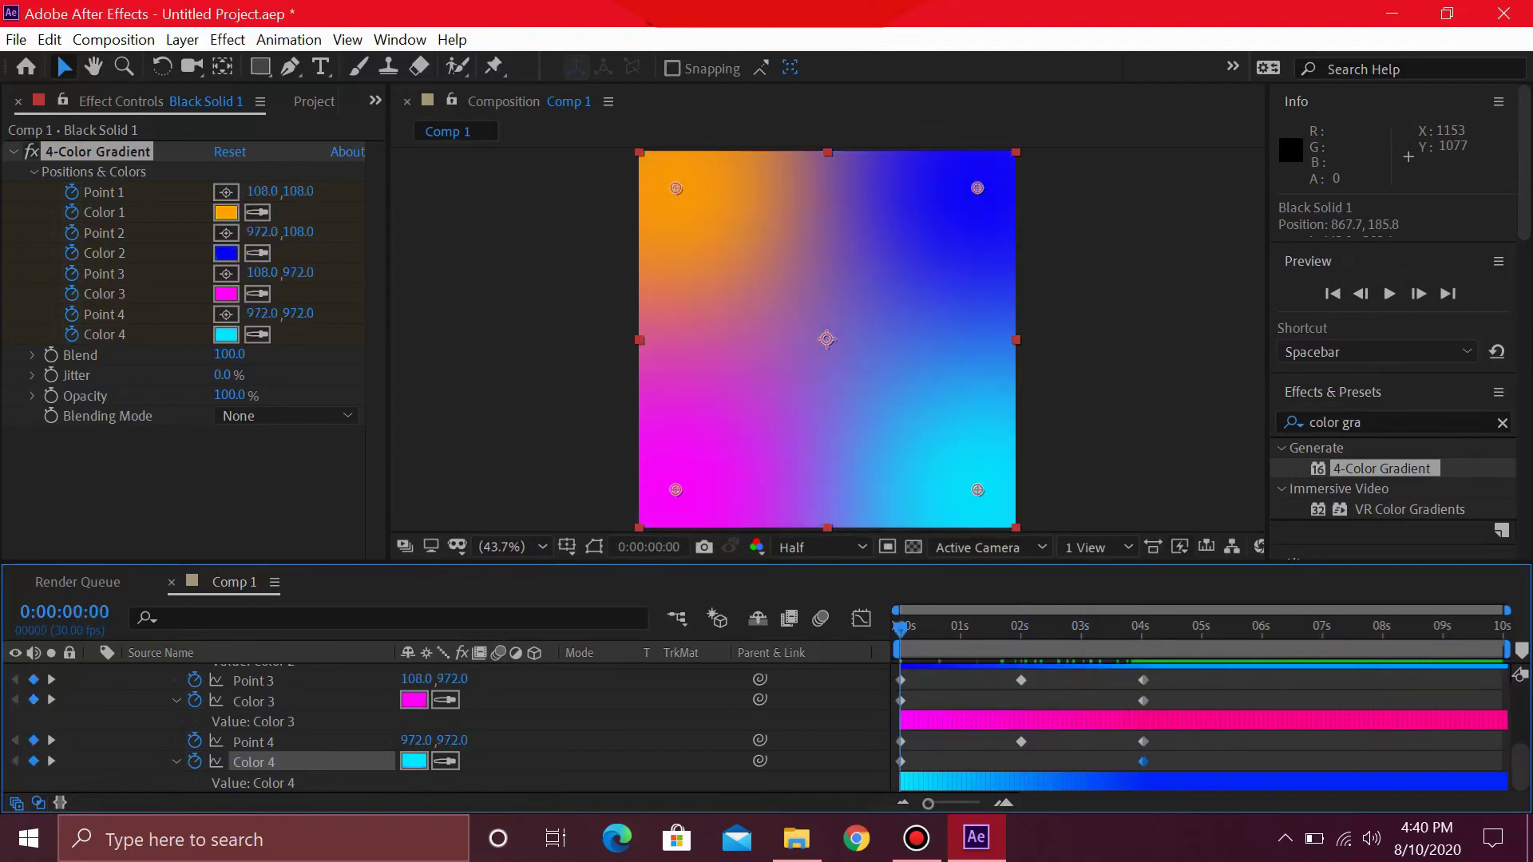
pyautogui.scroll(3, 1022, 703)
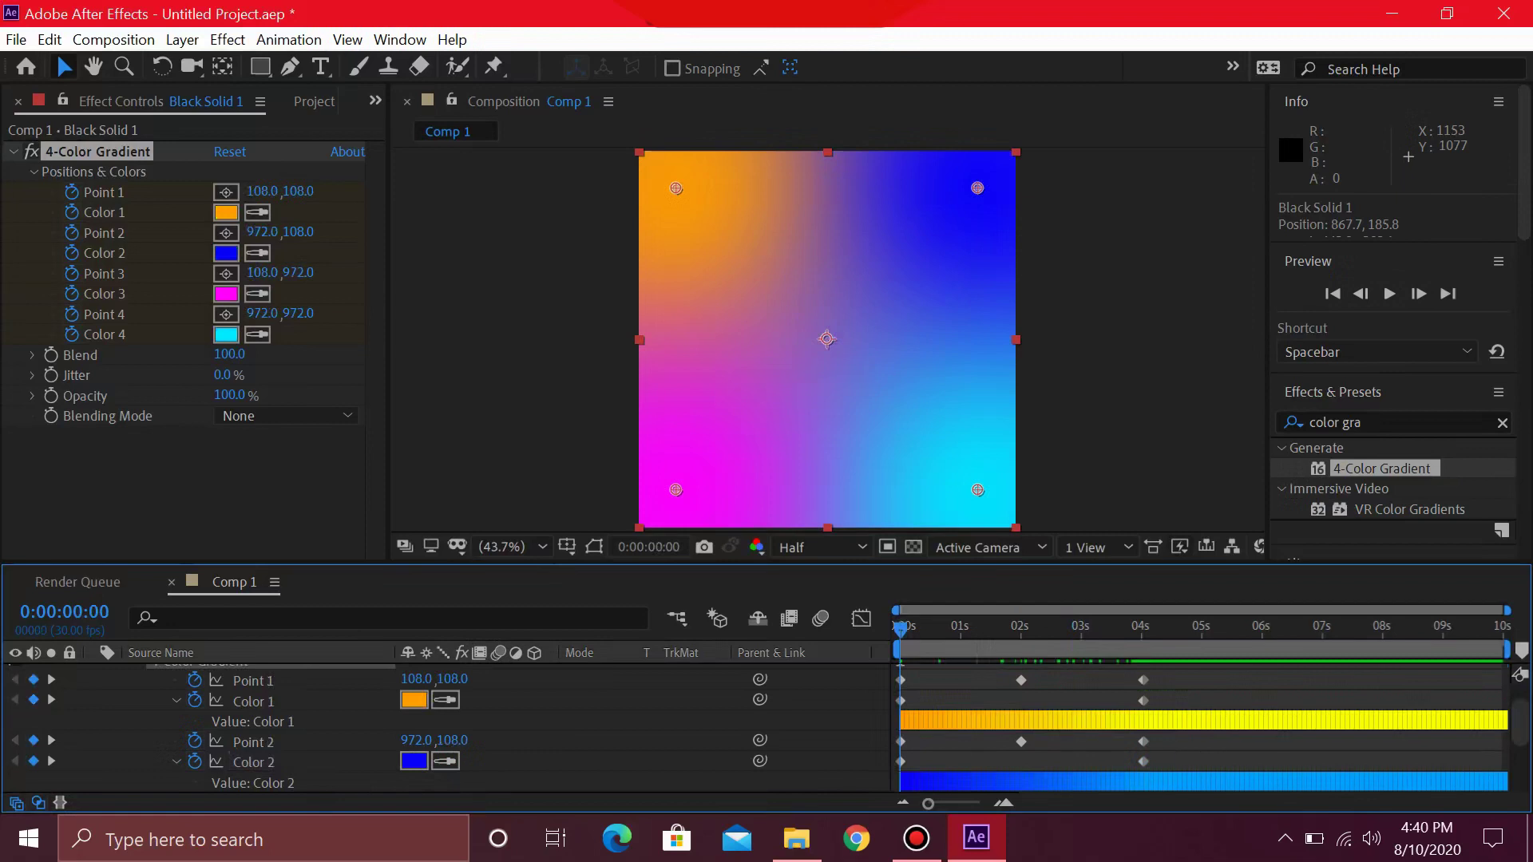
pyautogui.click(51, 700)
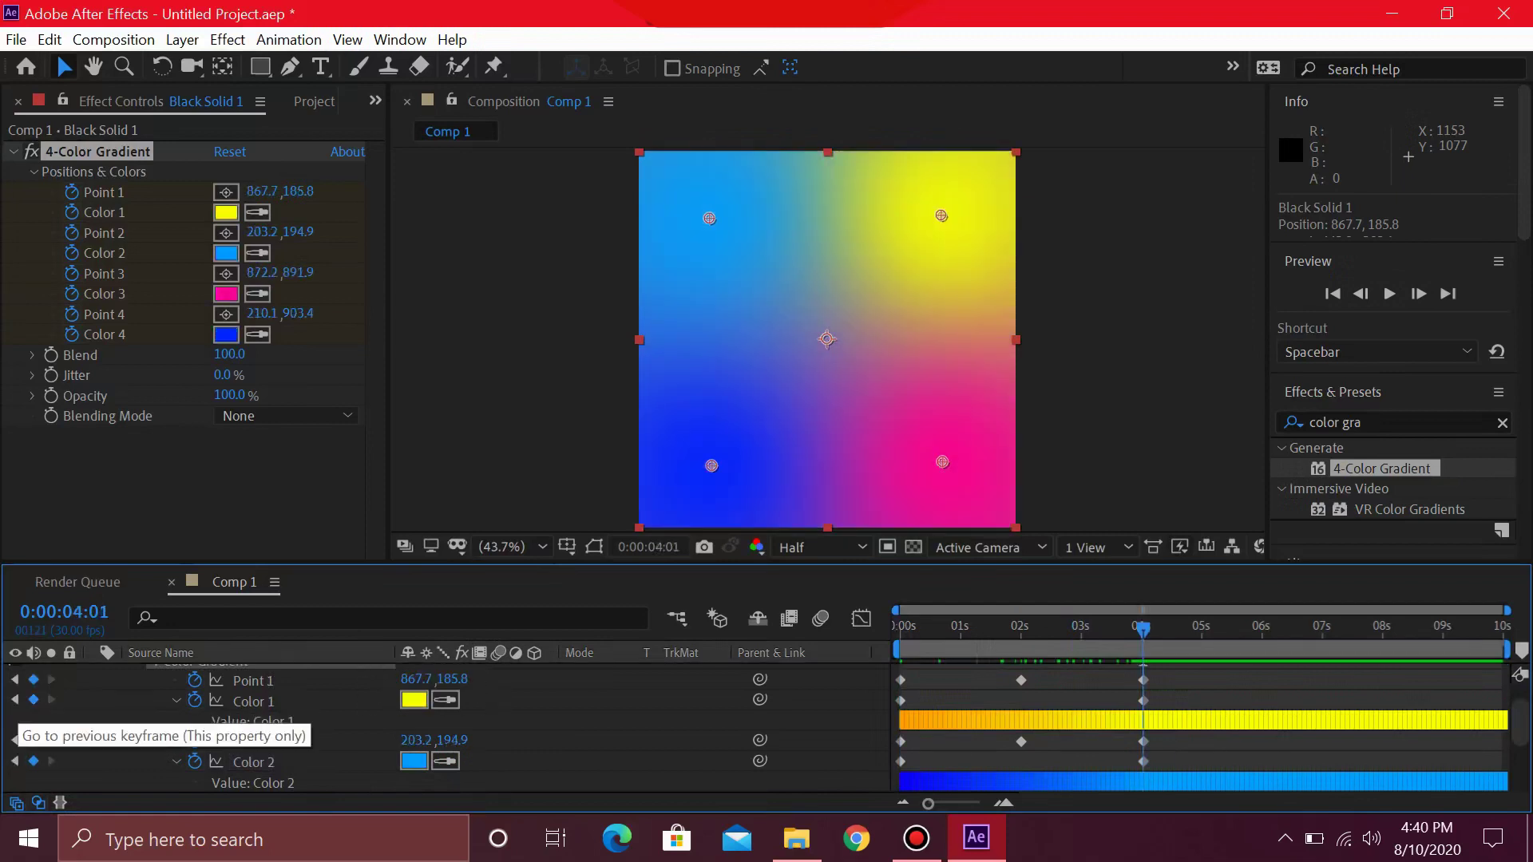
pyautogui.click(15, 700)
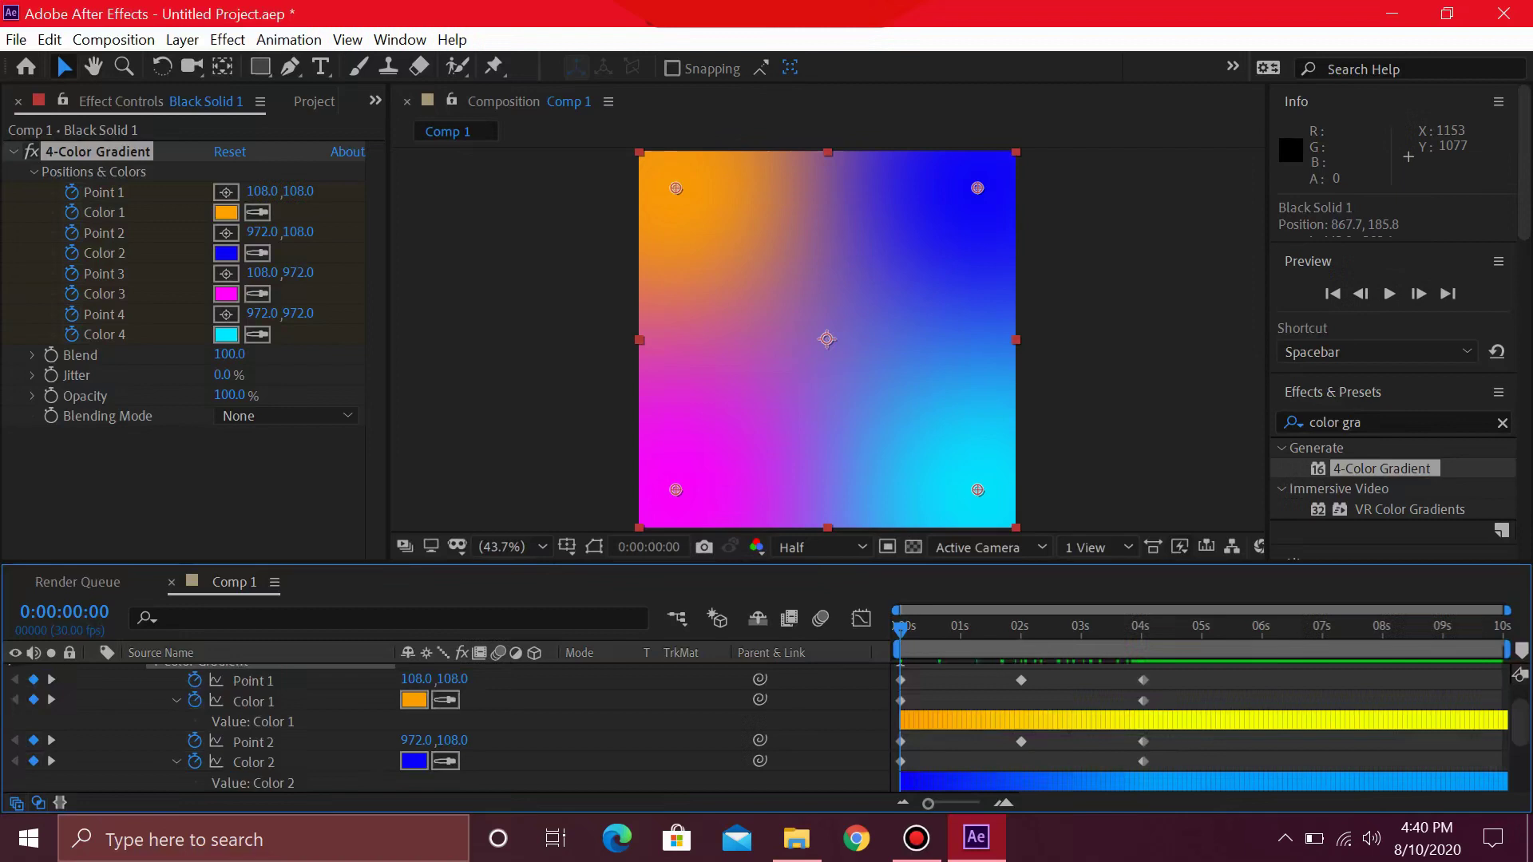
pyautogui.scroll(2, 900, 695)
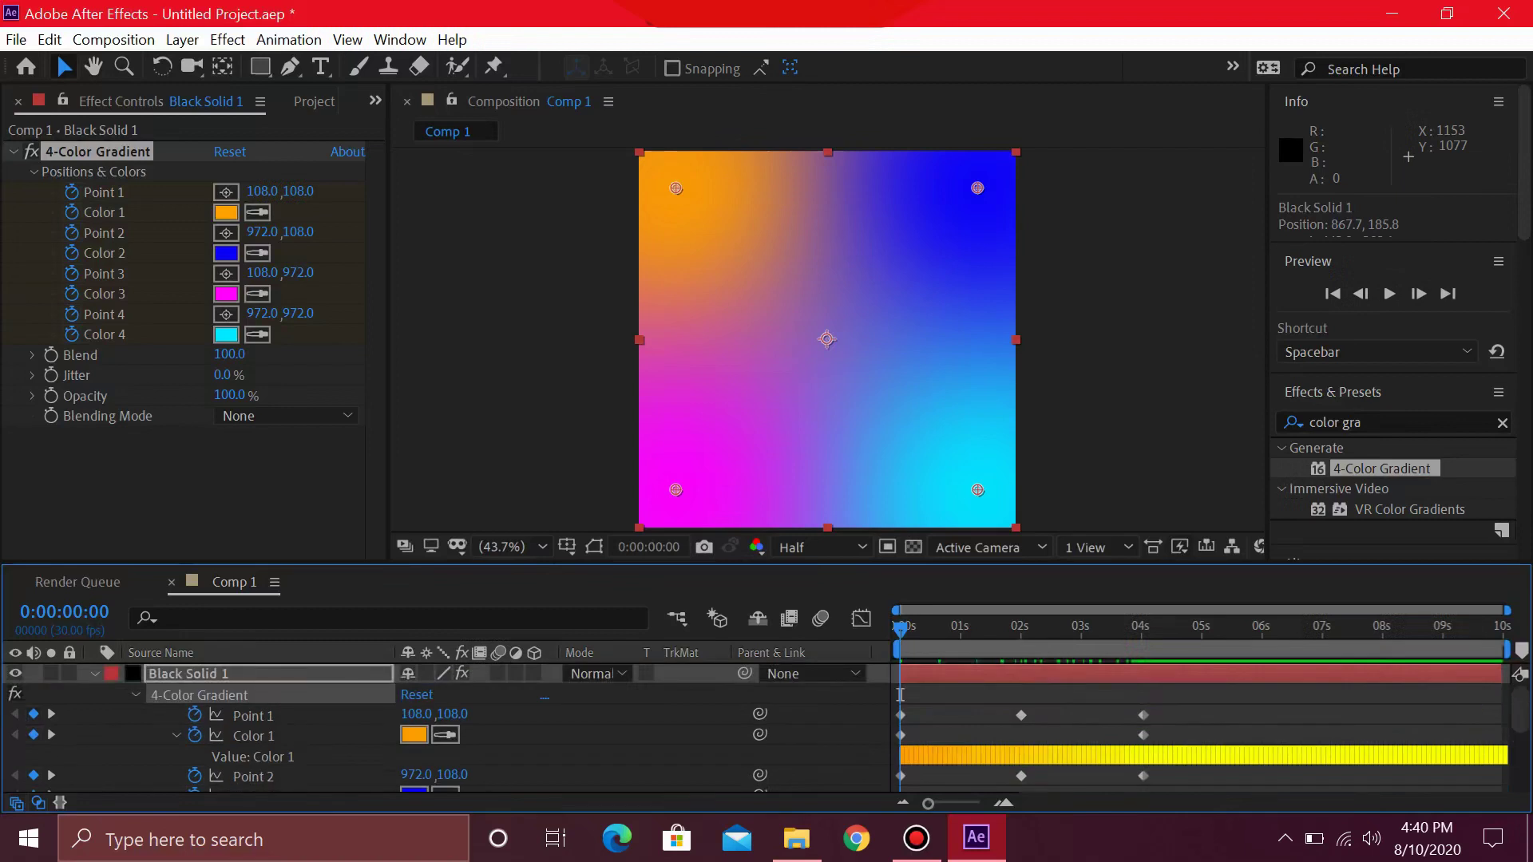
# At 0:00:02:00, set the gradient's Blend to 500 and enable keyframing for it
pyautogui.moveTo(900, 695); pyautogui.dragTo(1020, 695)
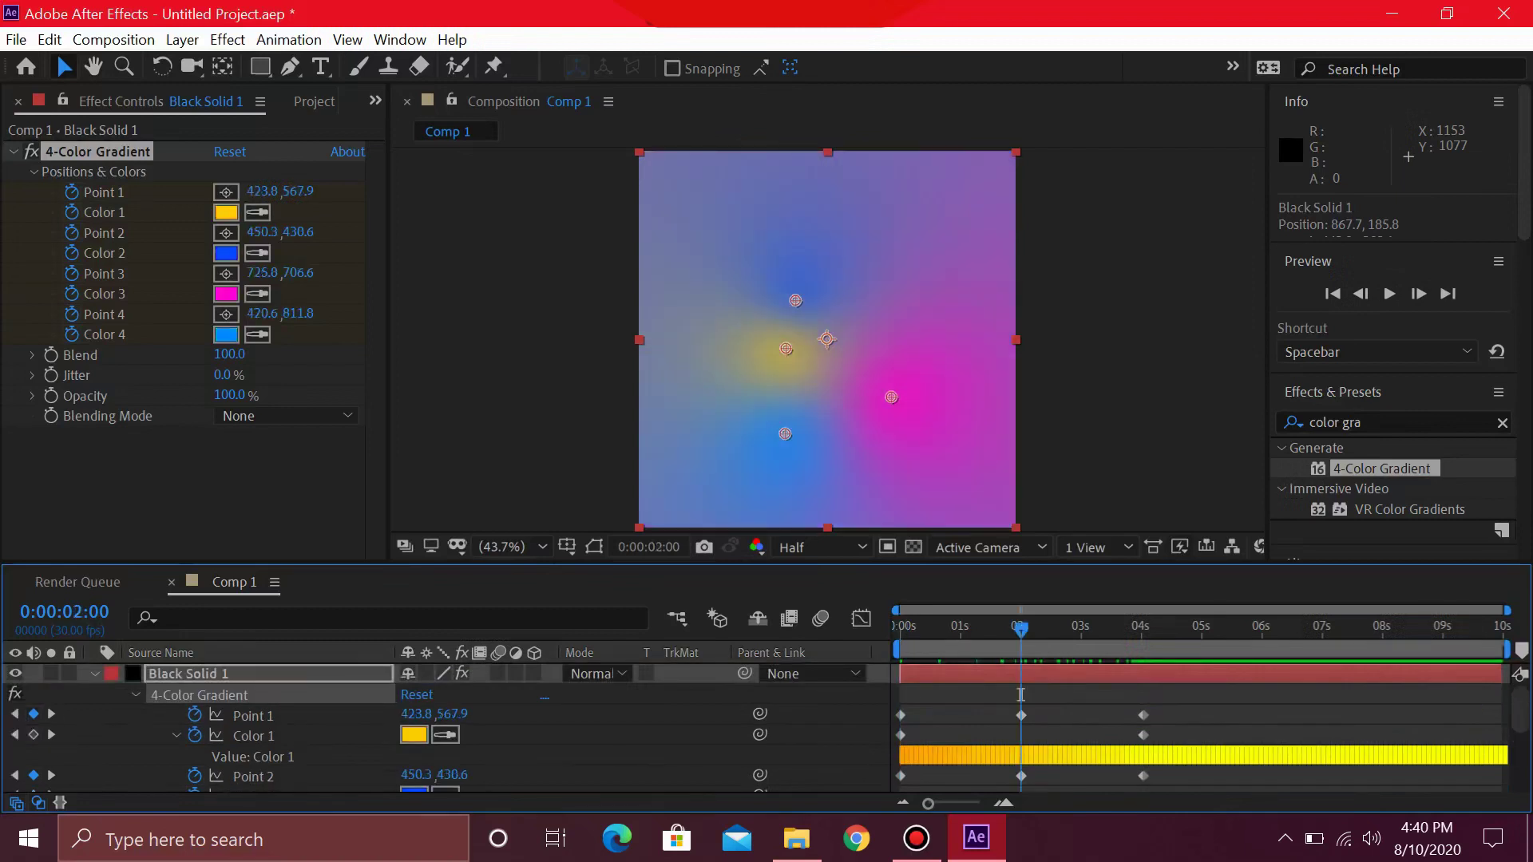
pyautogui.scroll(-4, 1020, 694)
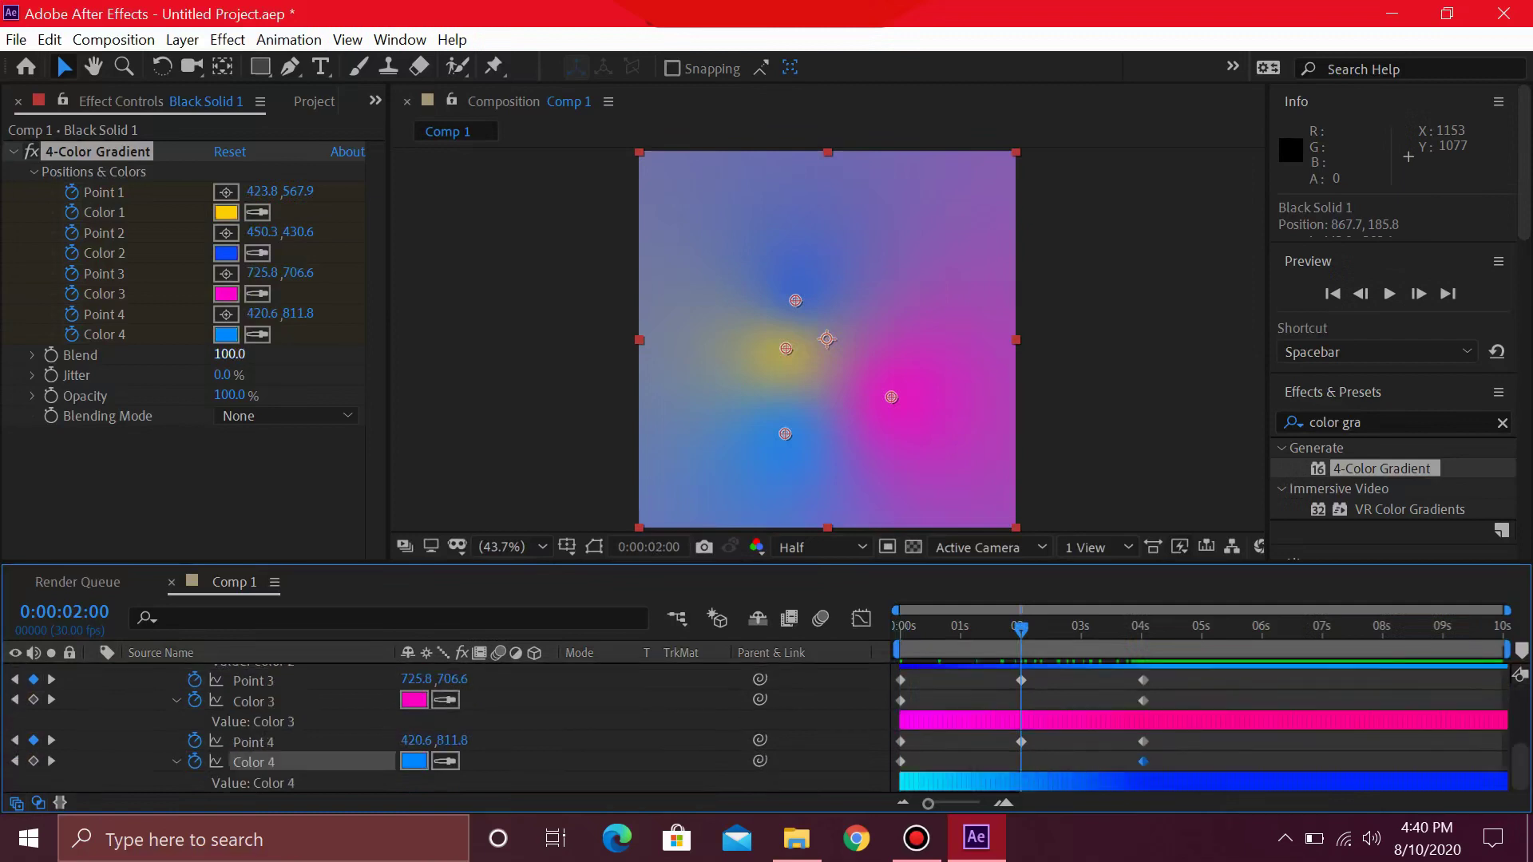
pyautogui.click(230, 354)
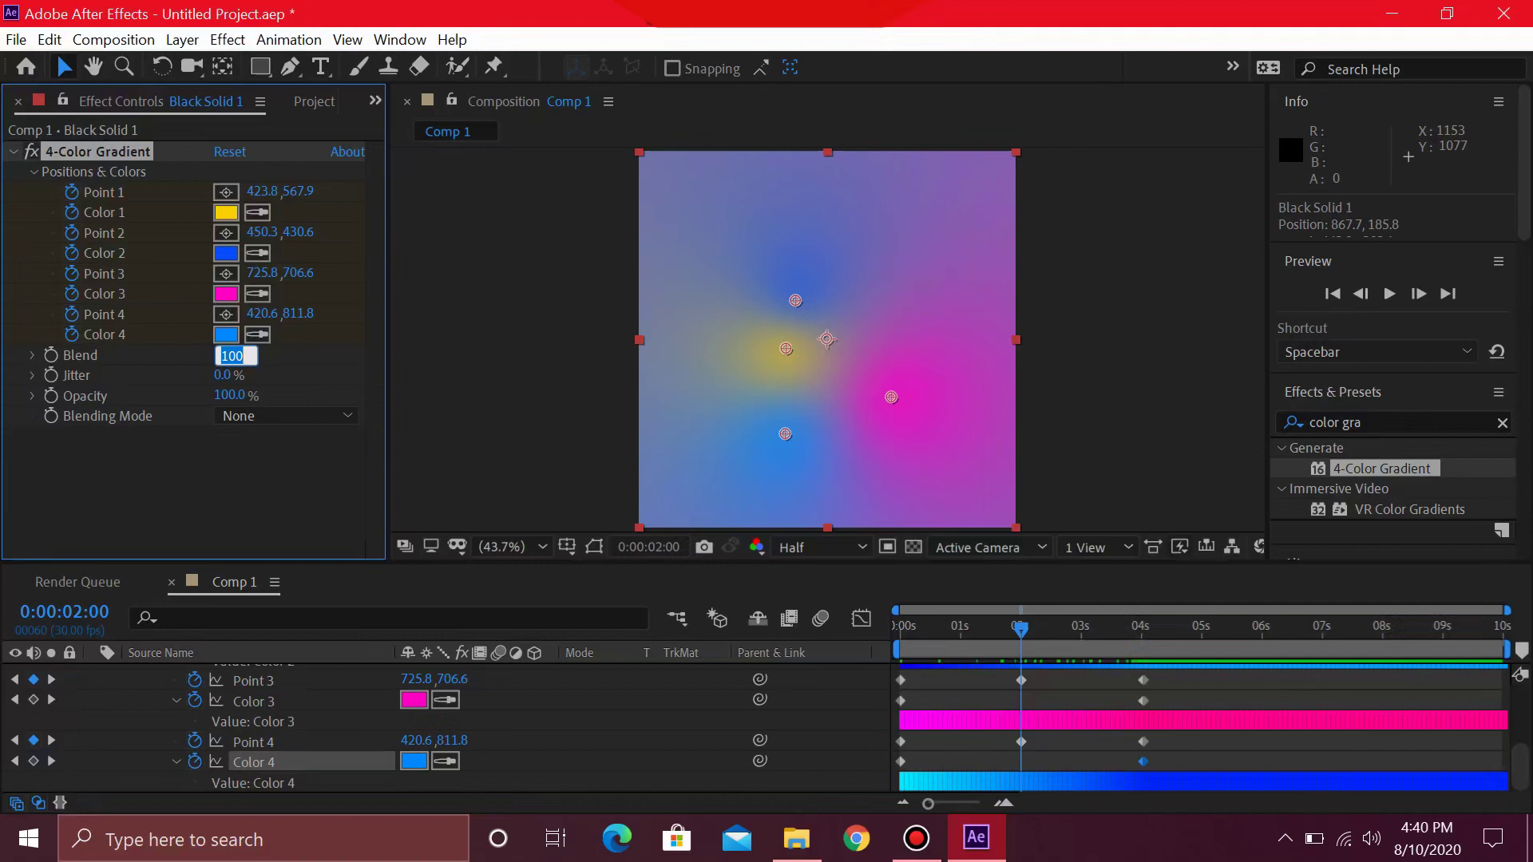
pyautogui.write('500')
pyautogui.press('Return')
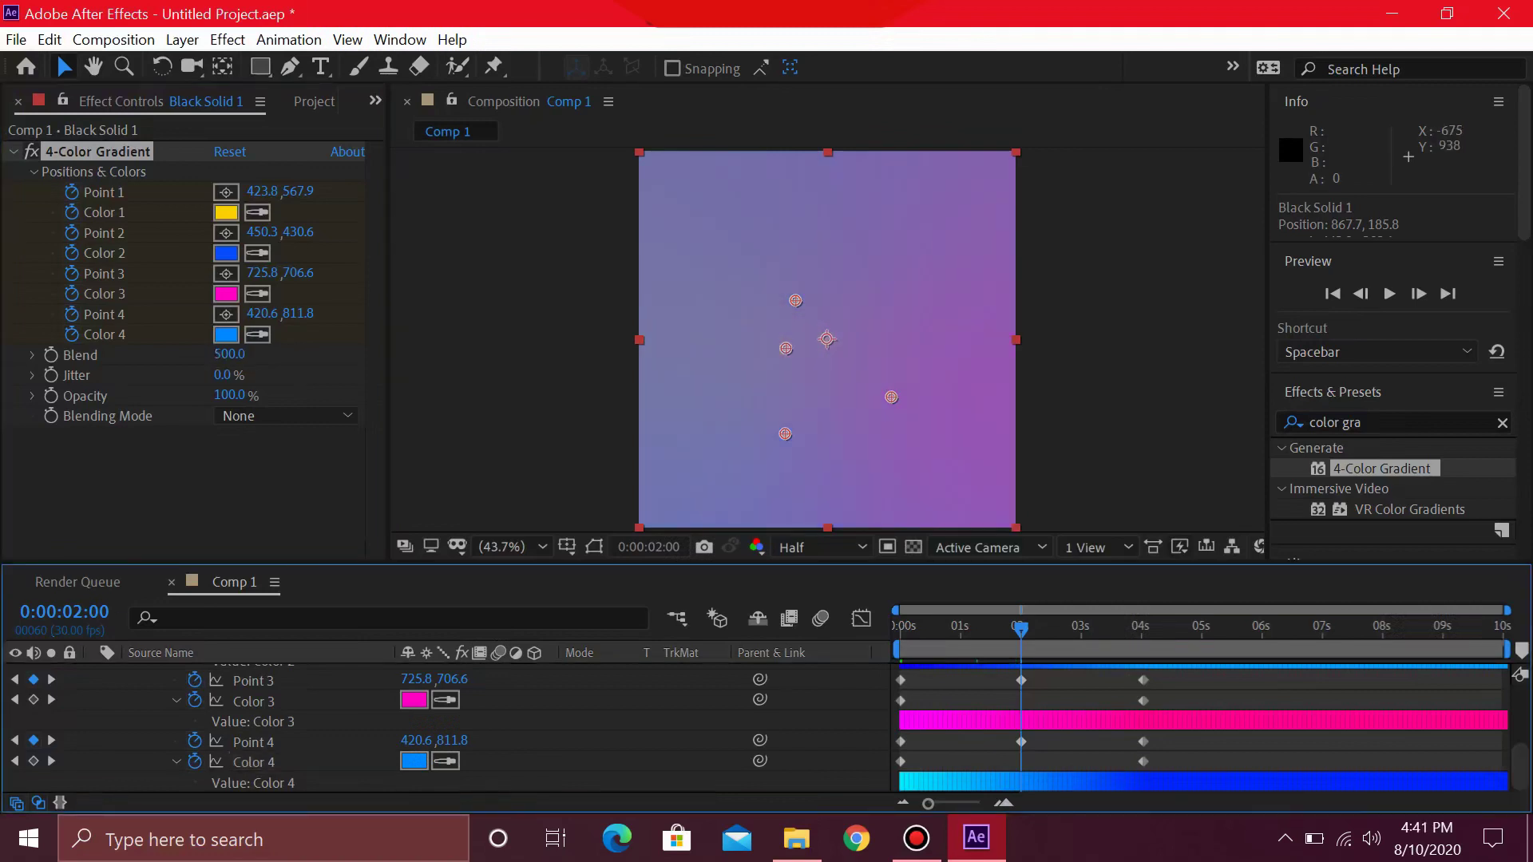
pyautogui.click(51, 354)
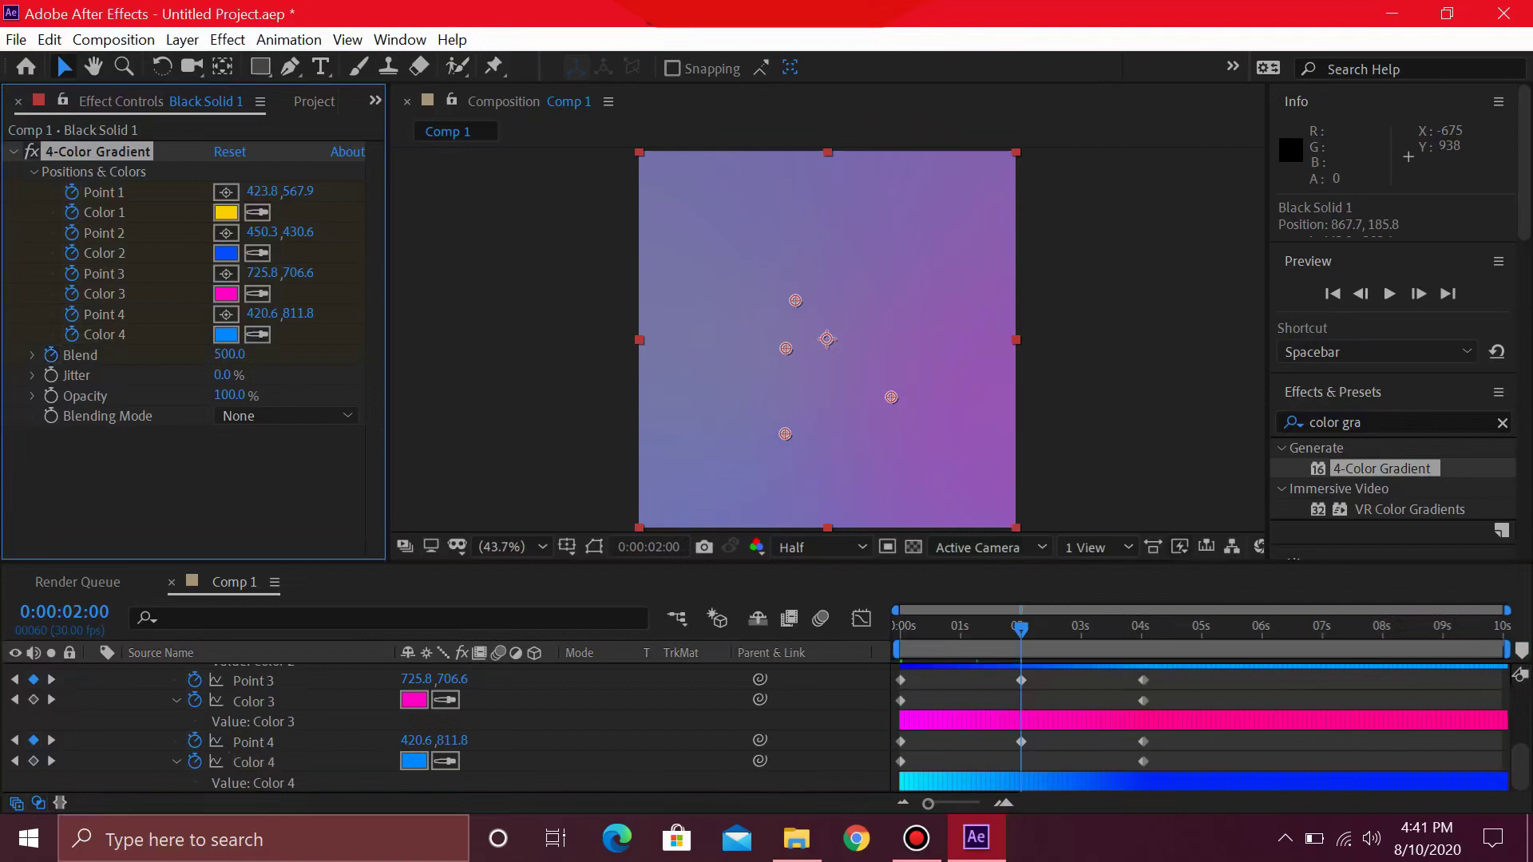
# Keyframe the gradient's Blend at 100 at 0:00:00:00 and preview the animation
pyautogui.moveTo(1020, 628); pyautogui.dragTo(900, 628)
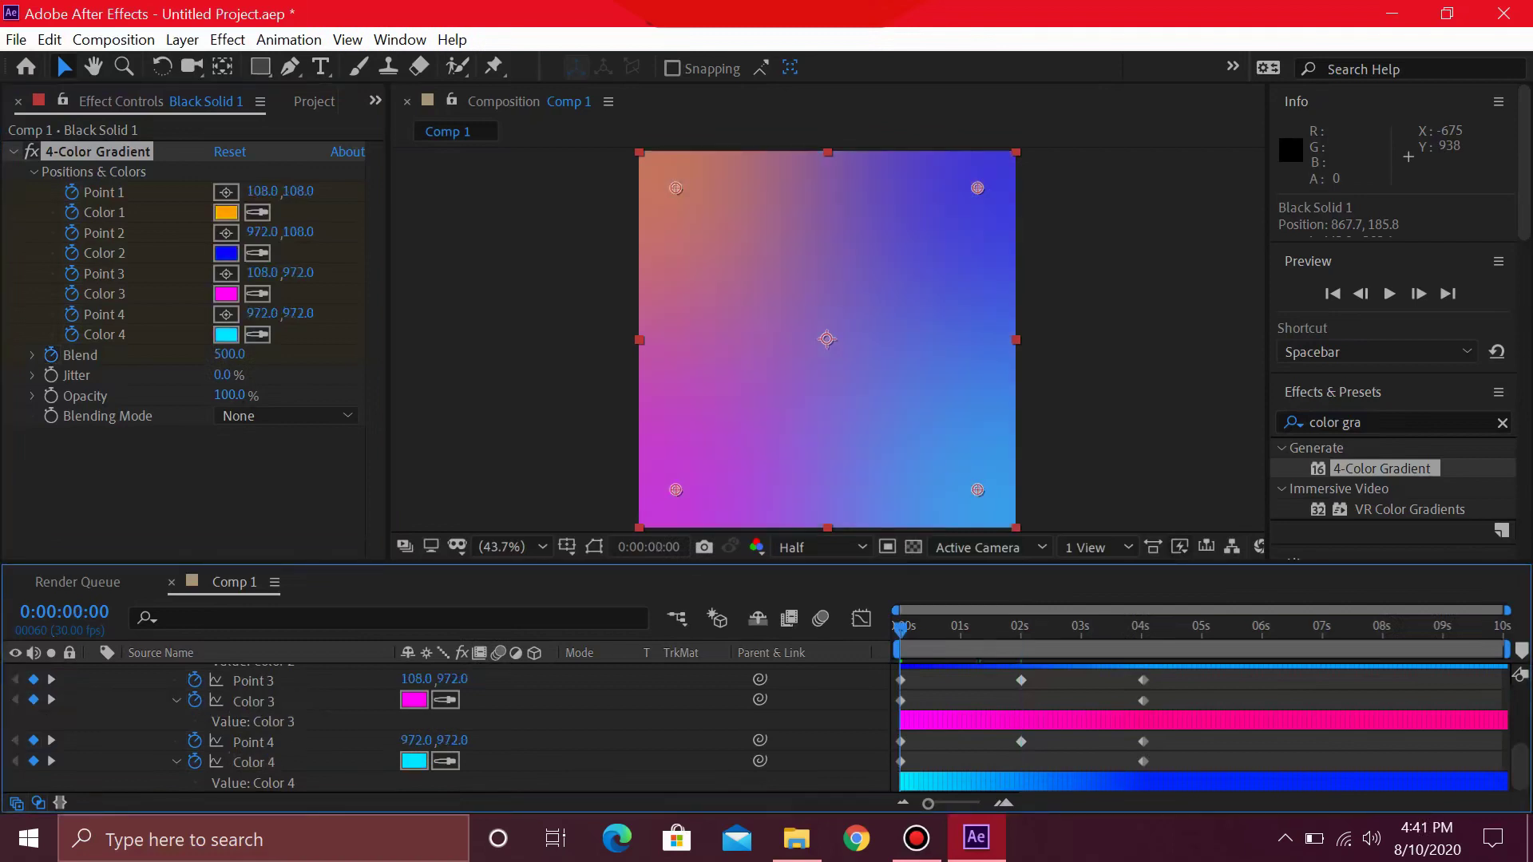
pyautogui.click(229, 354)
pyautogui.write('500')
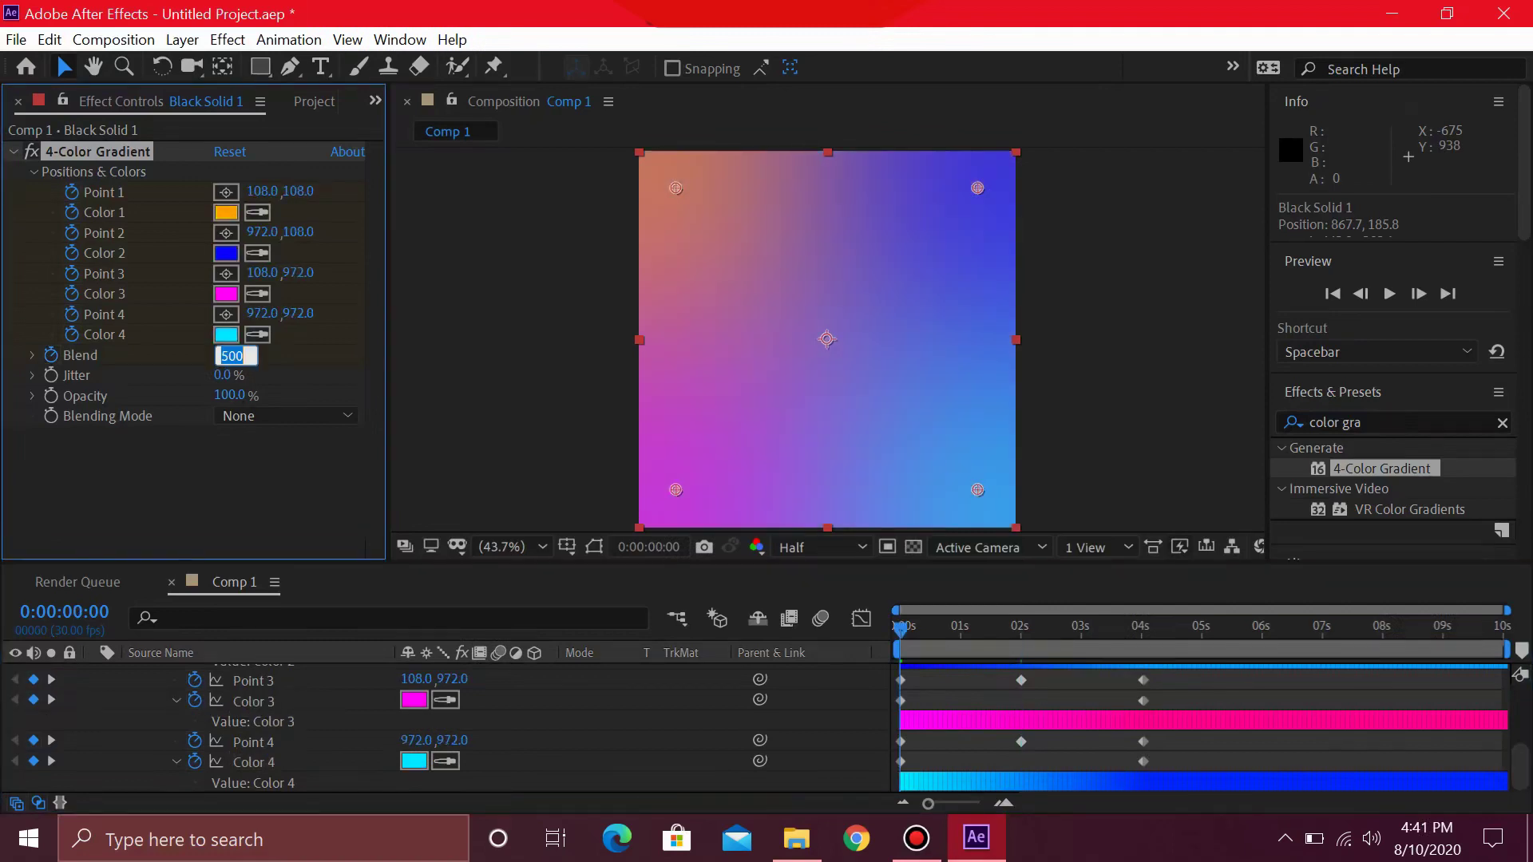
pyautogui.write('100')
pyautogui.press('Return')
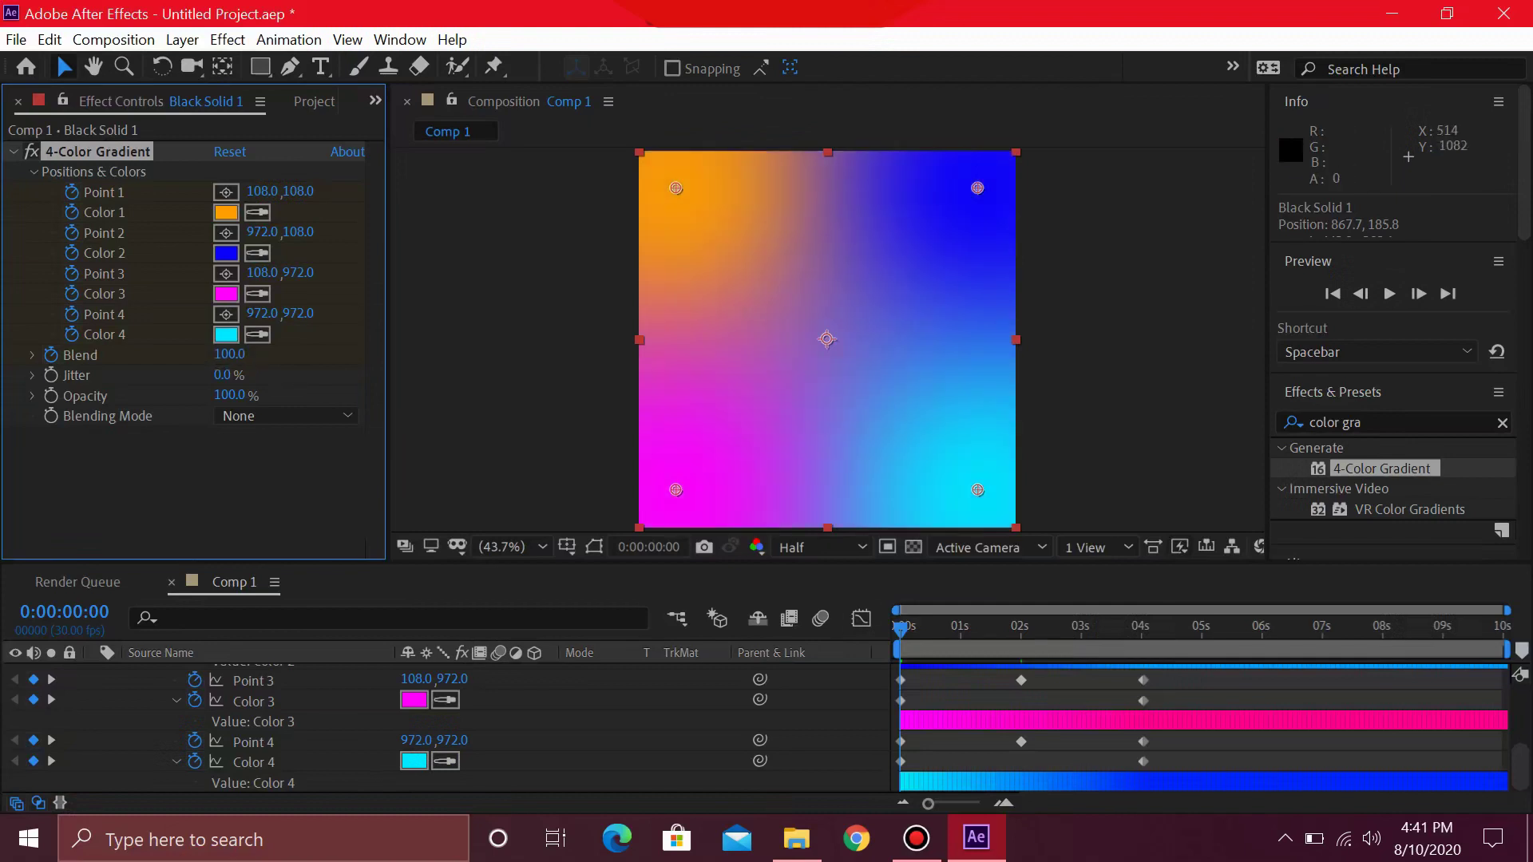
pyautogui.press('space')
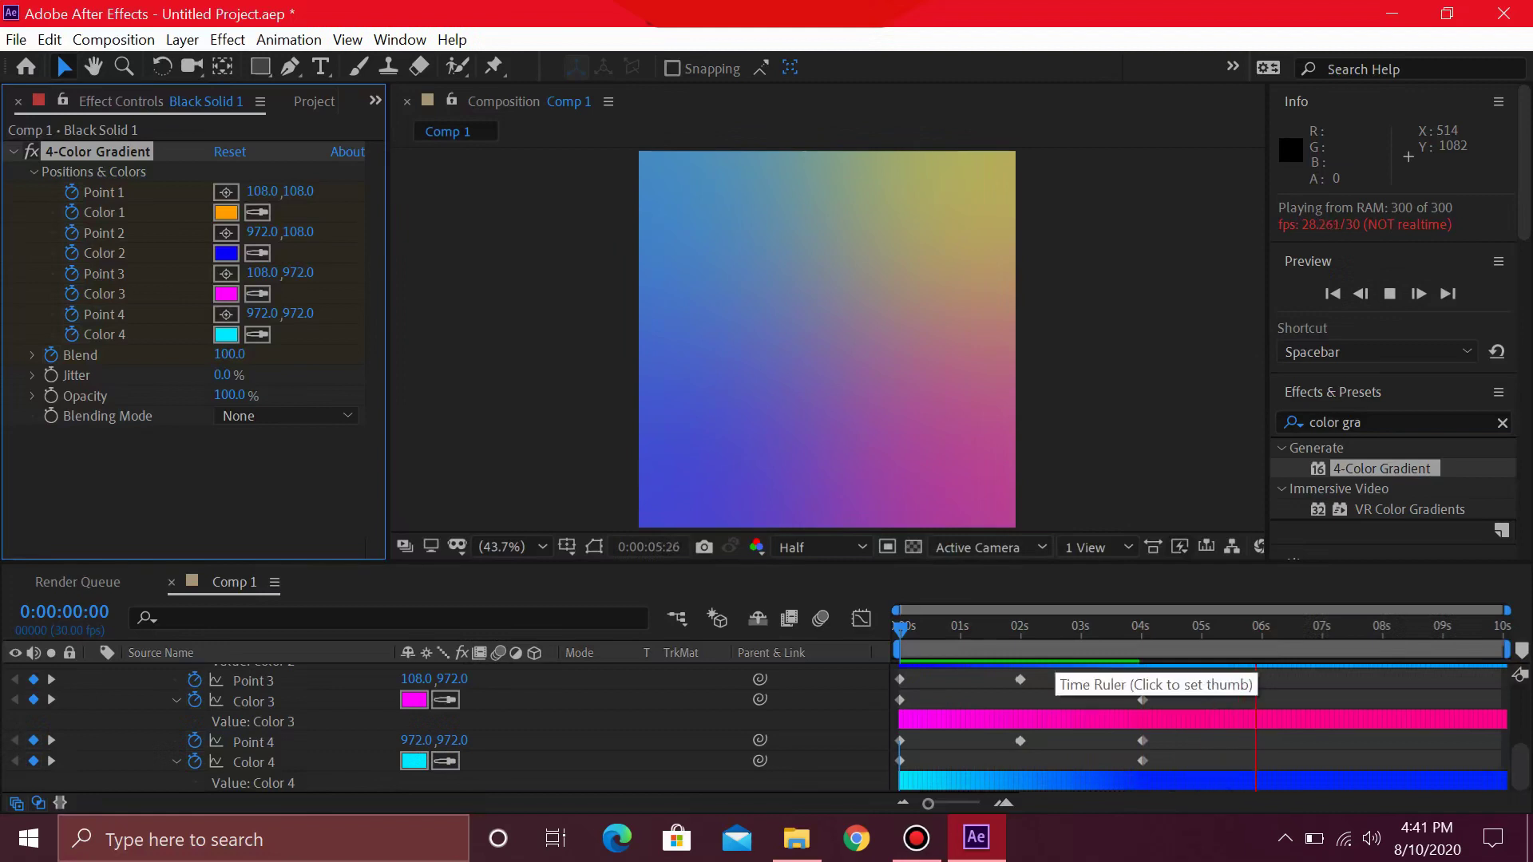
# At 0:00:04:01, keyframe the gradient's Blend at 100
pyautogui.click(1039, 635)
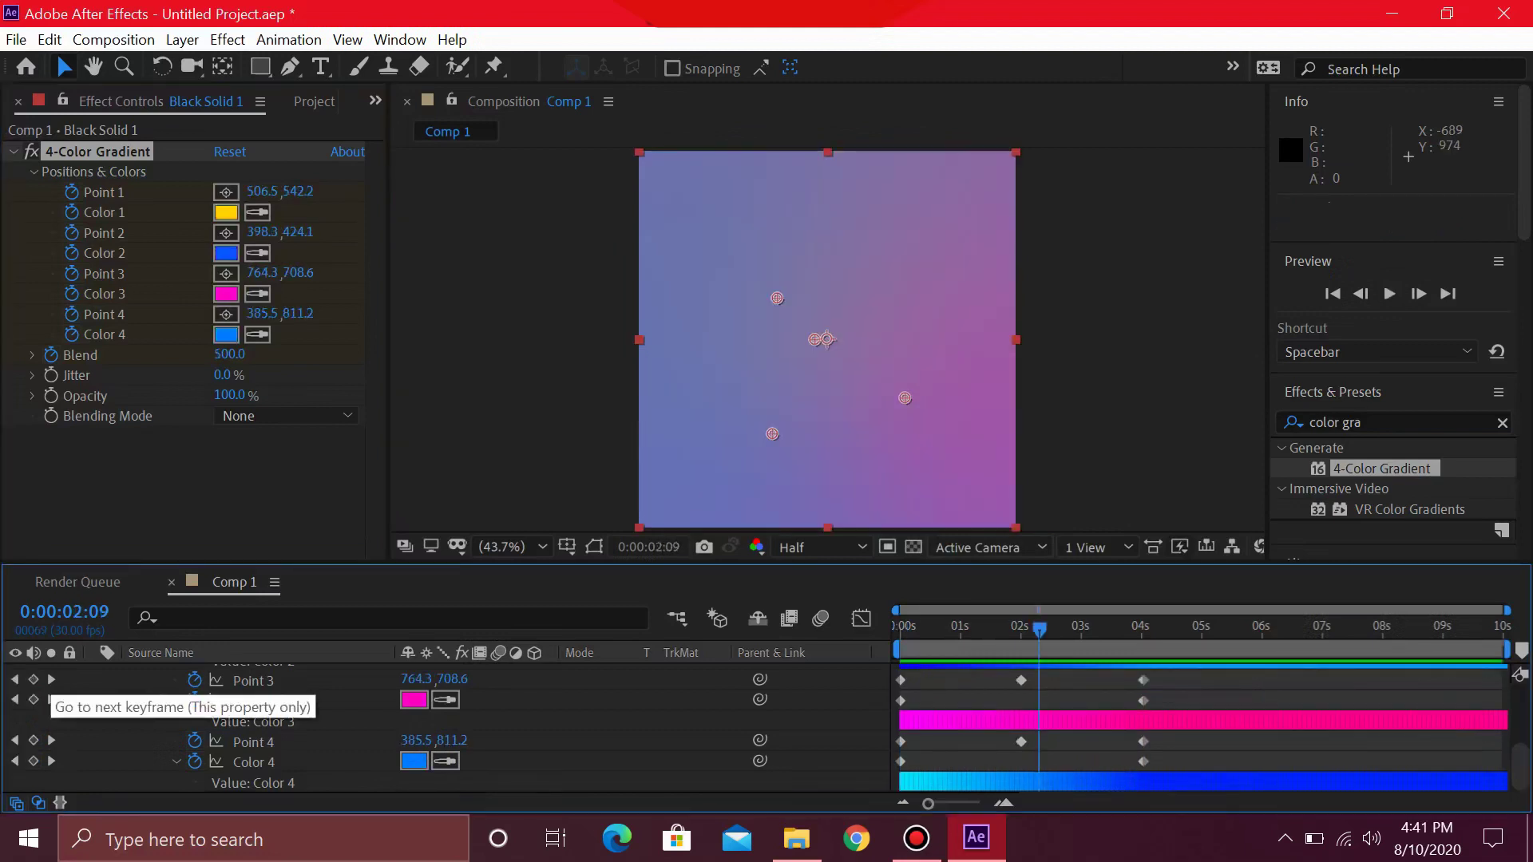
pyautogui.click(51, 699)
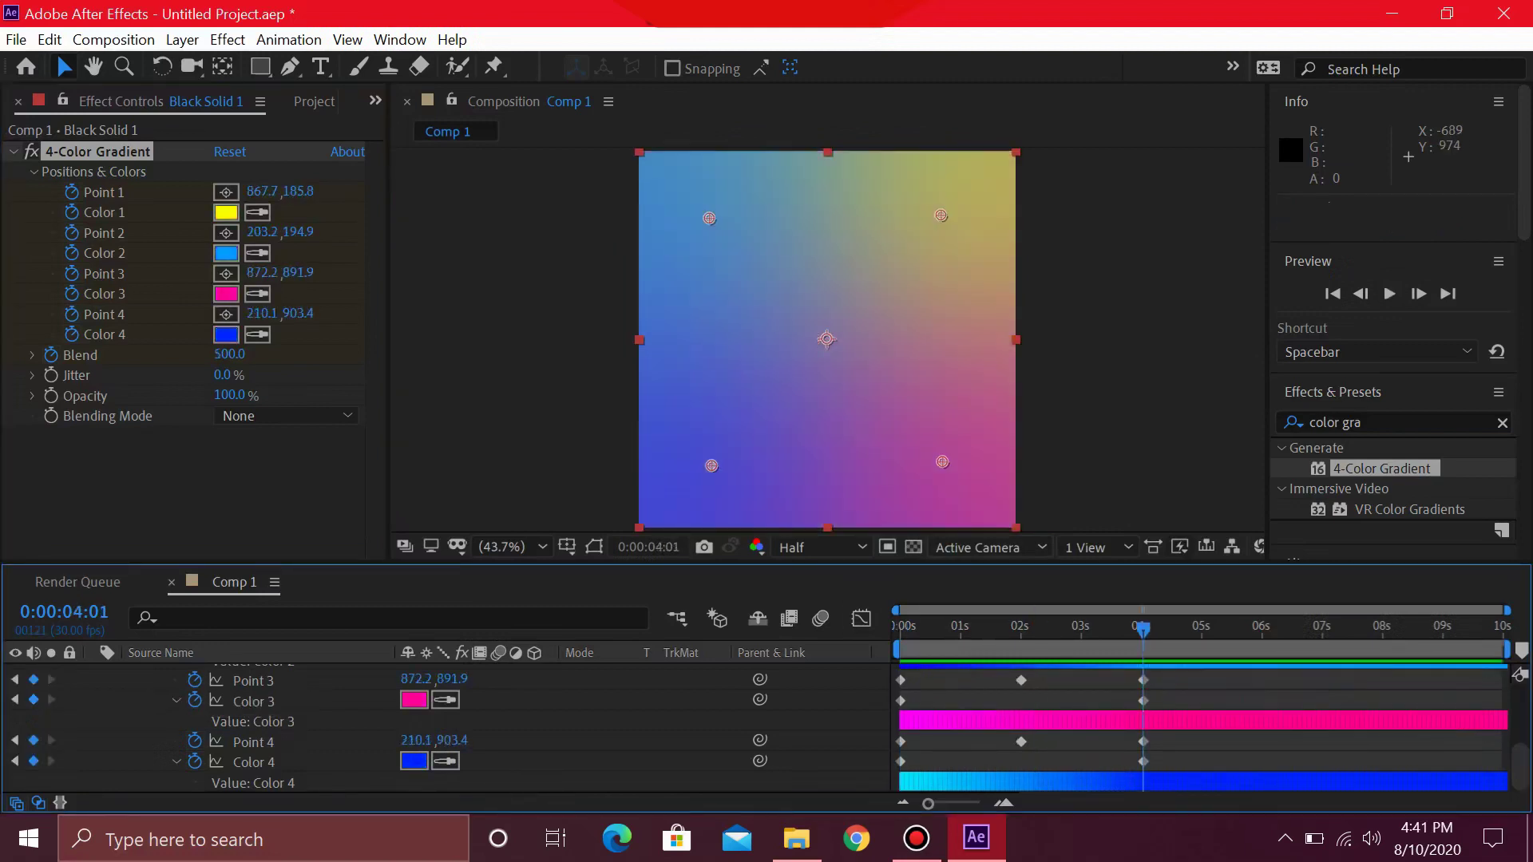
pyautogui.click(229, 354)
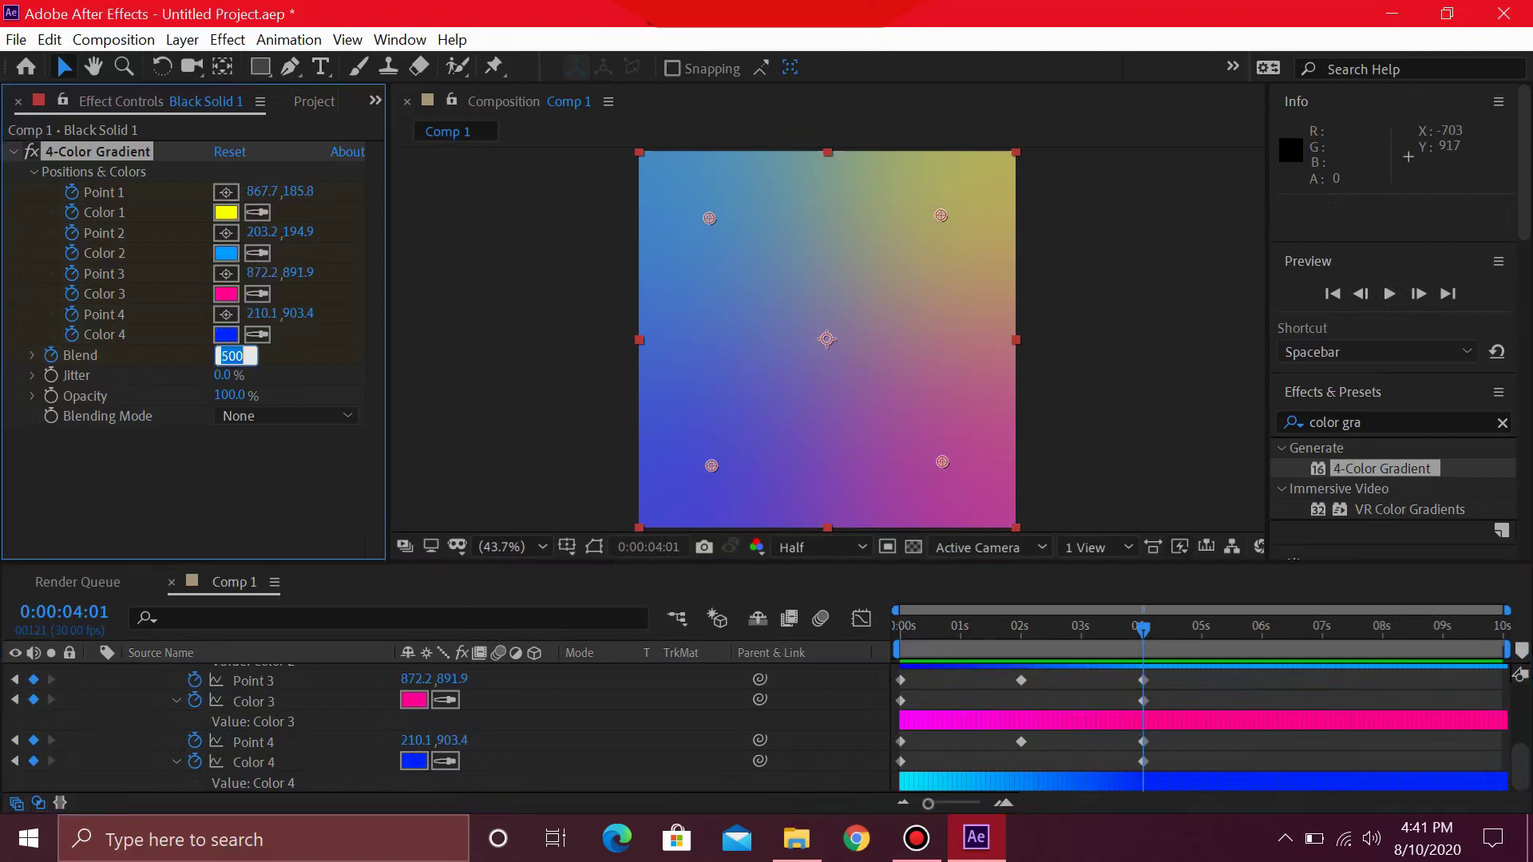
pyautogui.write('100')
pyautogui.press('Return')
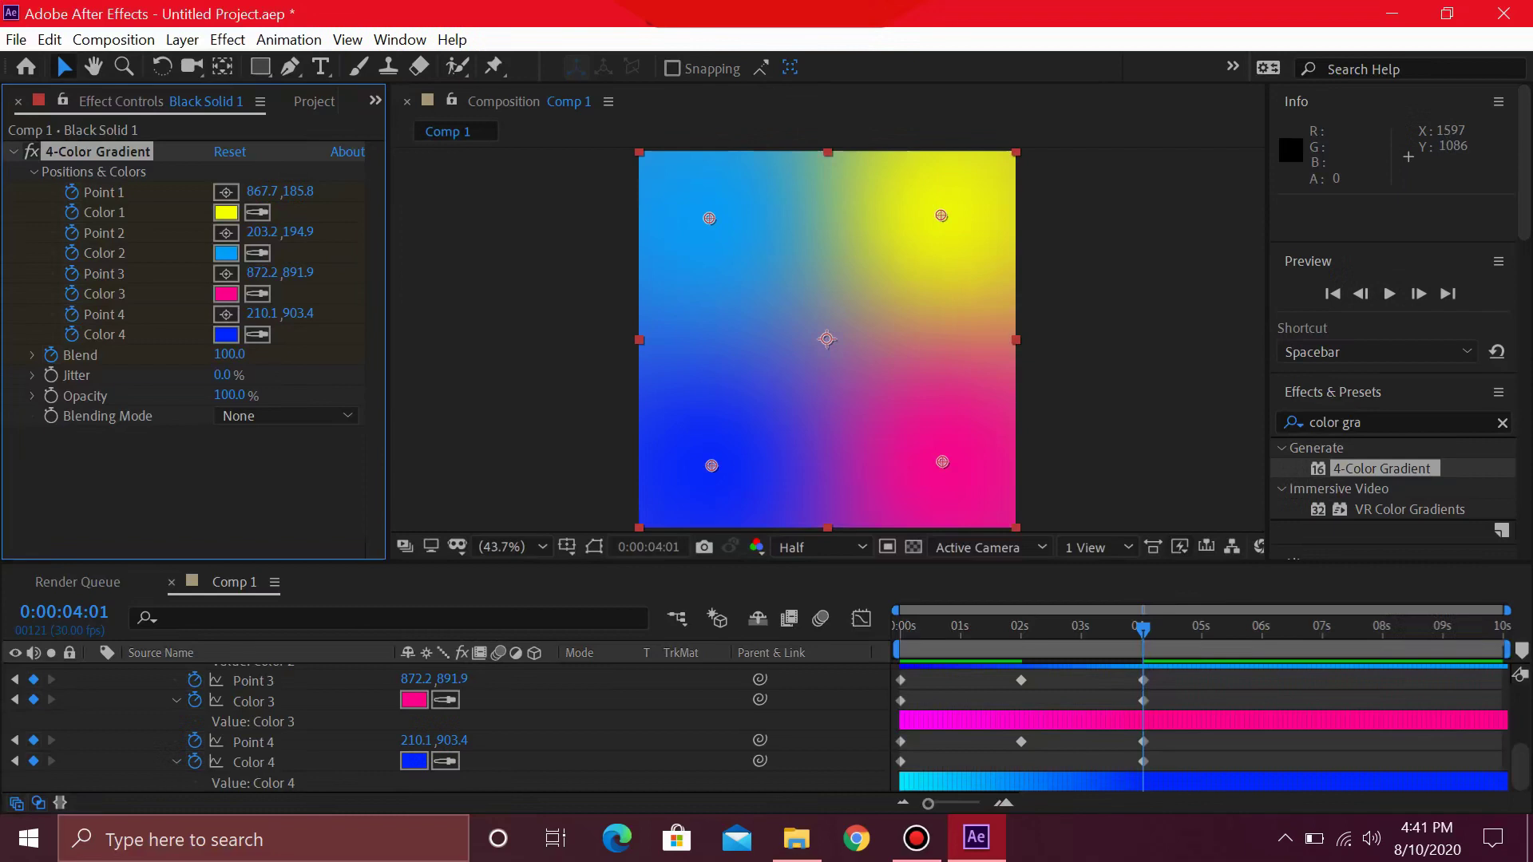
pyautogui.moveTo(1144, 629)
pyautogui.mouseDown()
pyautogui.moveTo(900, 628)
pyautogui.moveTo(1140, 628)
pyautogui.mouseUp()
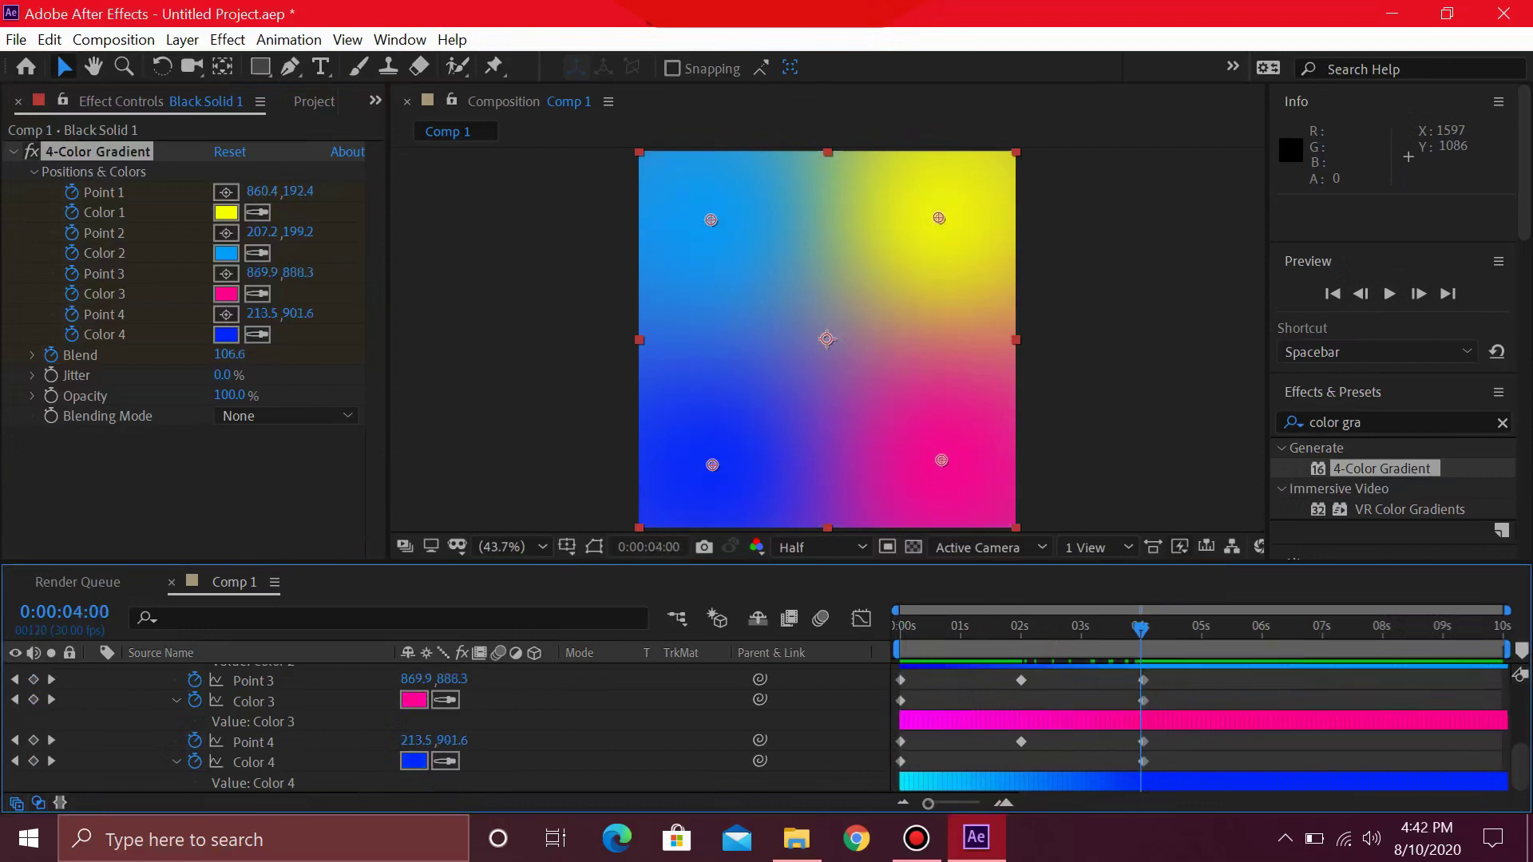
pyautogui.click(50, 699)
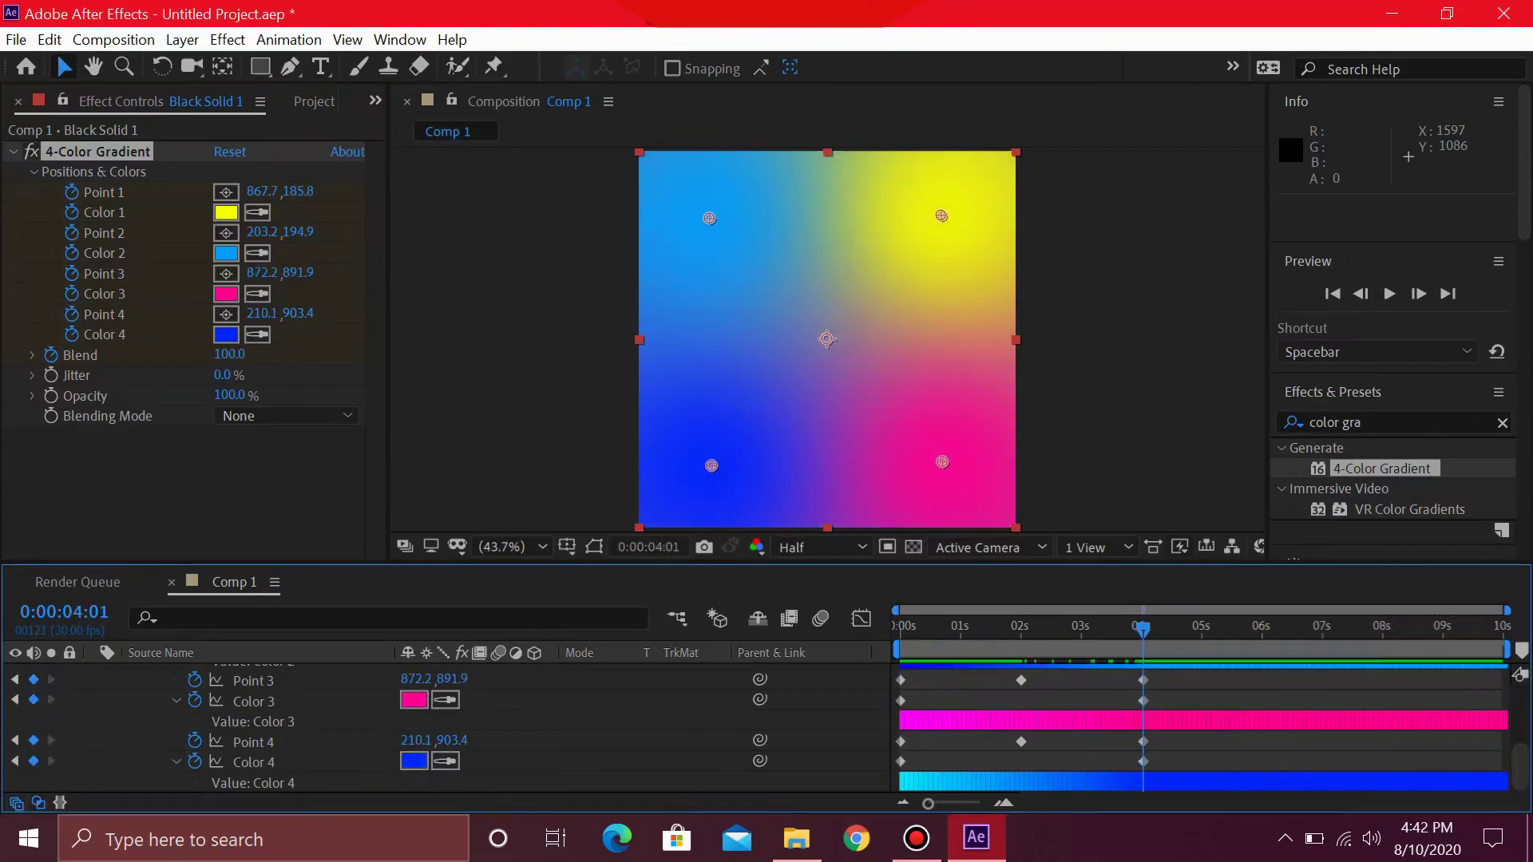
# Copy the gradient's point and color keyframes from 0:00:00:00 and paste them at 0:00:06:00
pyautogui.moveTo(1143, 628); pyautogui.dragTo(1262, 628)
pyautogui.scroll(5, 1262, 695)
pyautogui.moveTo(909, 699); pyautogui.dragTo(895, 785)
pyautogui.scroll(-4, 1262, 694)
pyautogui.rightClick(900, 740)
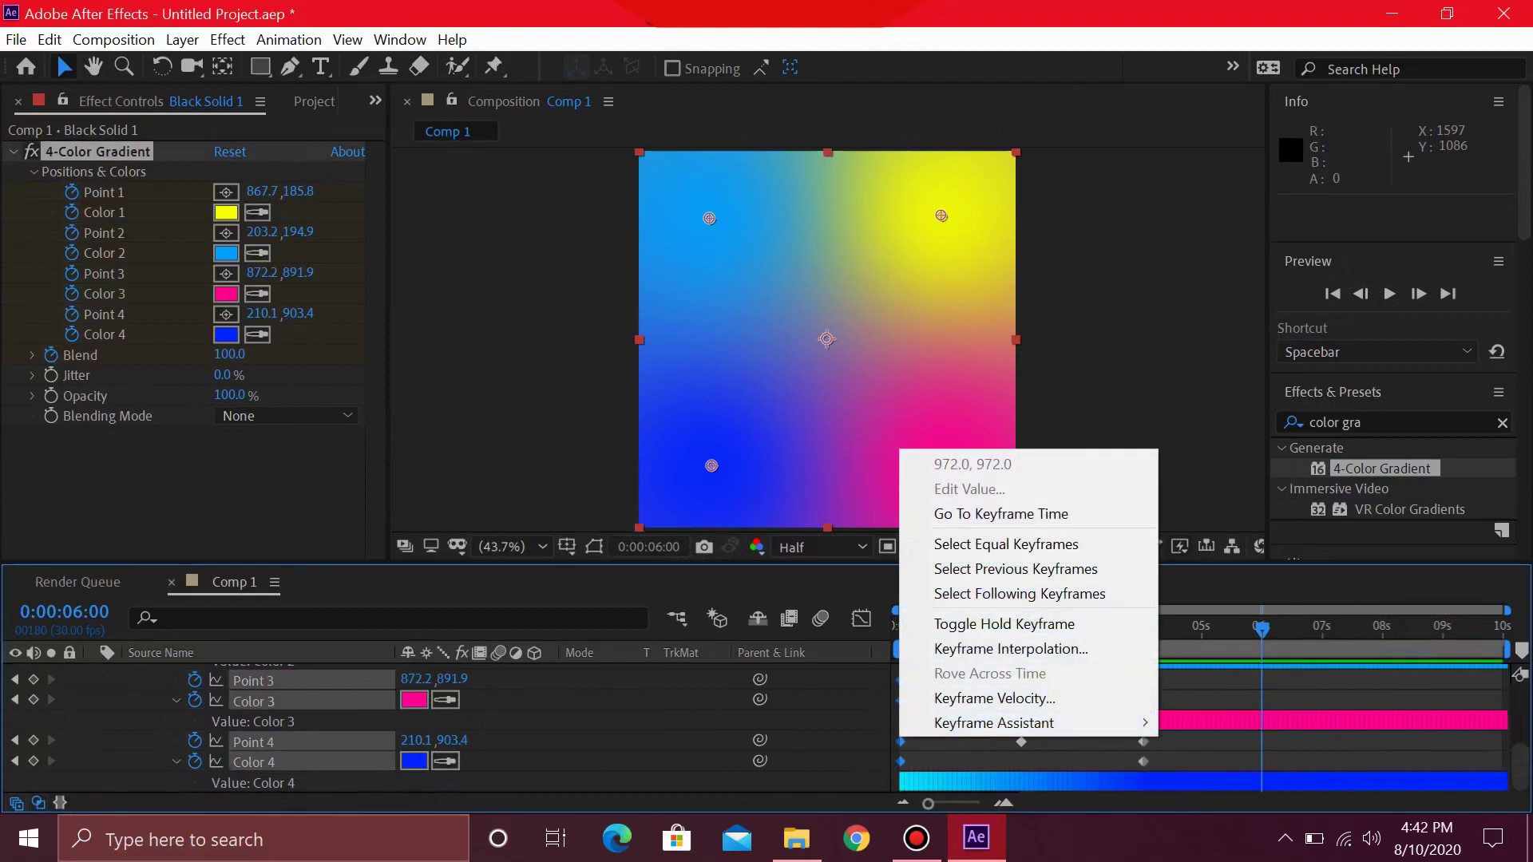
pyautogui.press('Escape')
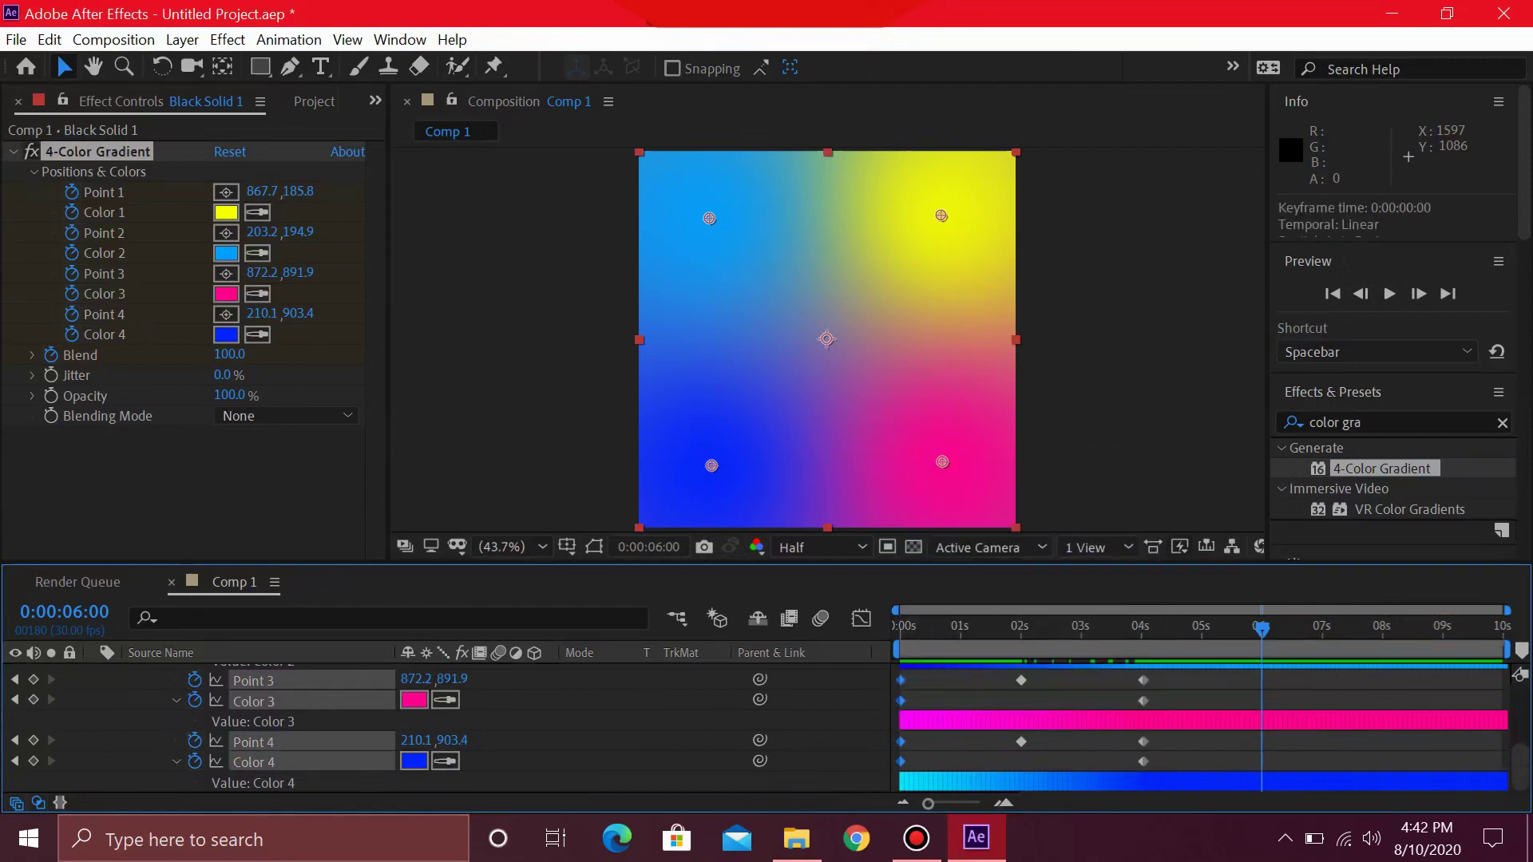
pyautogui.hotkey('ctrl', 'c')
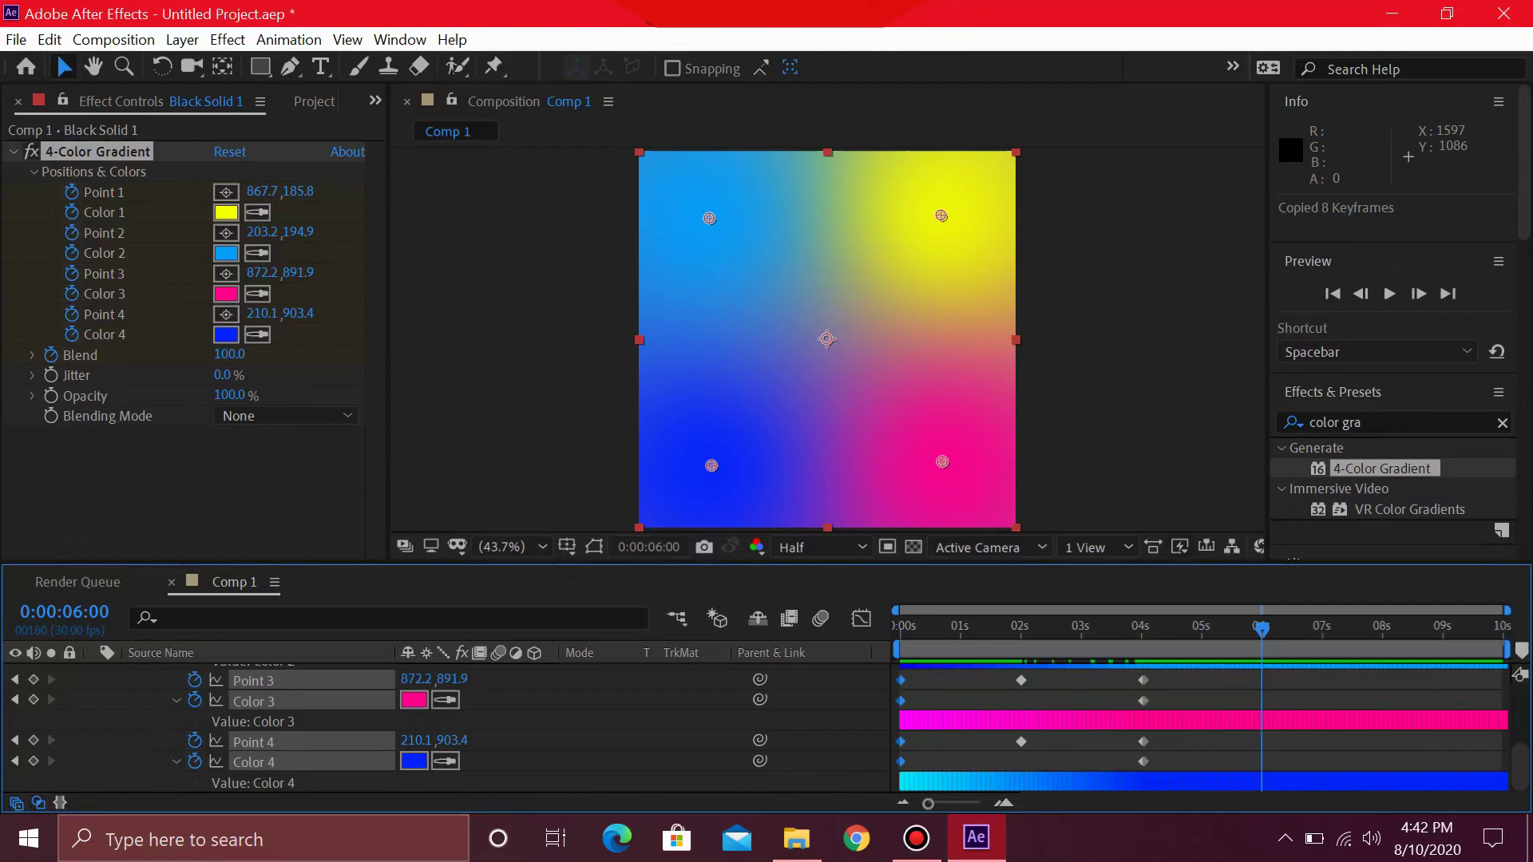
pyautogui.hotkey('ctrl', 'v')
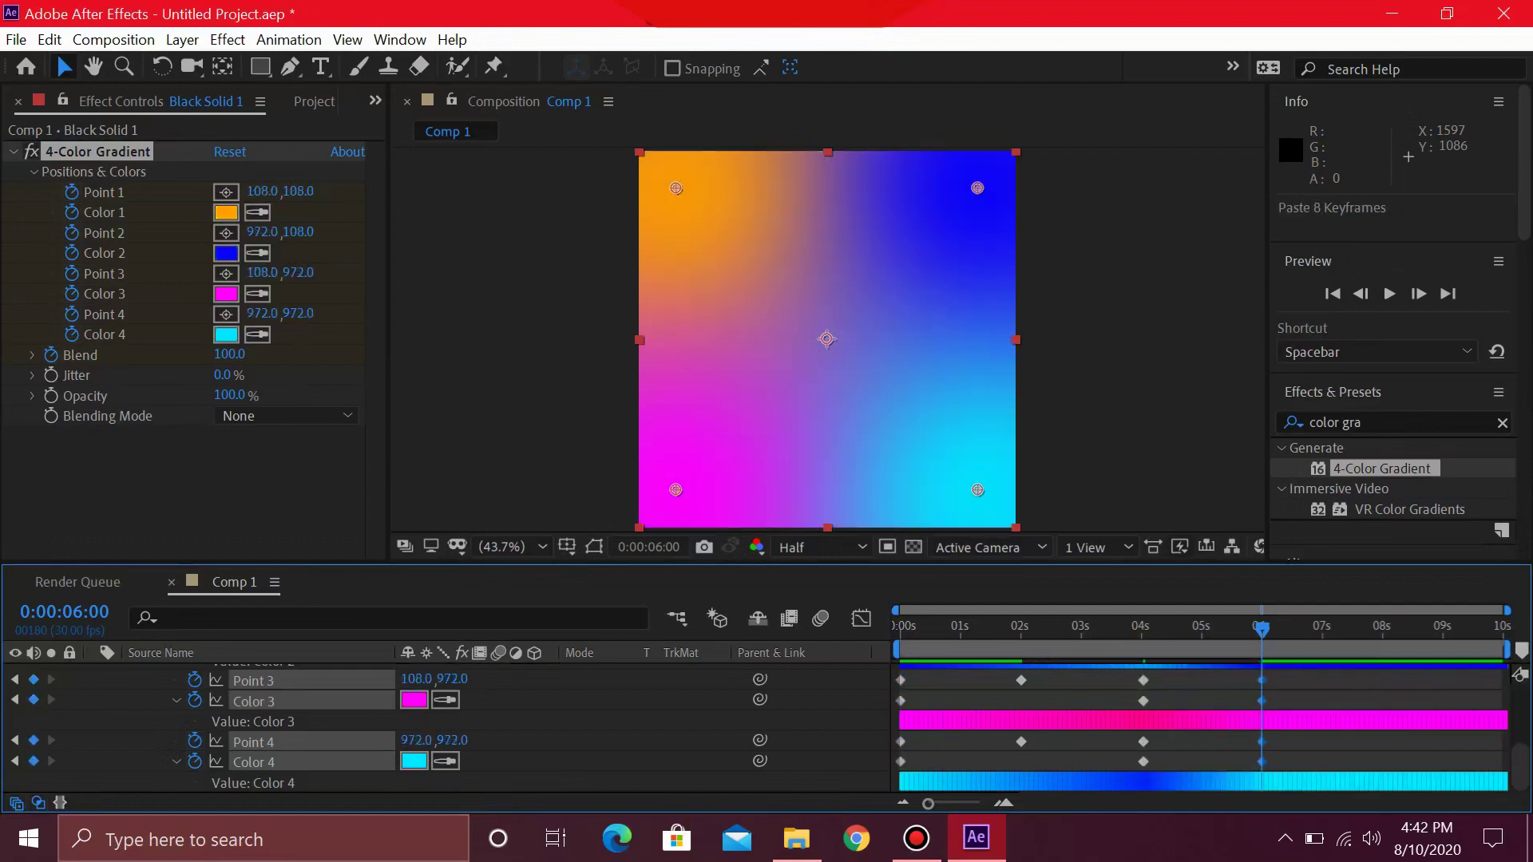
# Preview the gradient animation from the beginning, then return to 0:00:06:00
pyautogui.press('space')
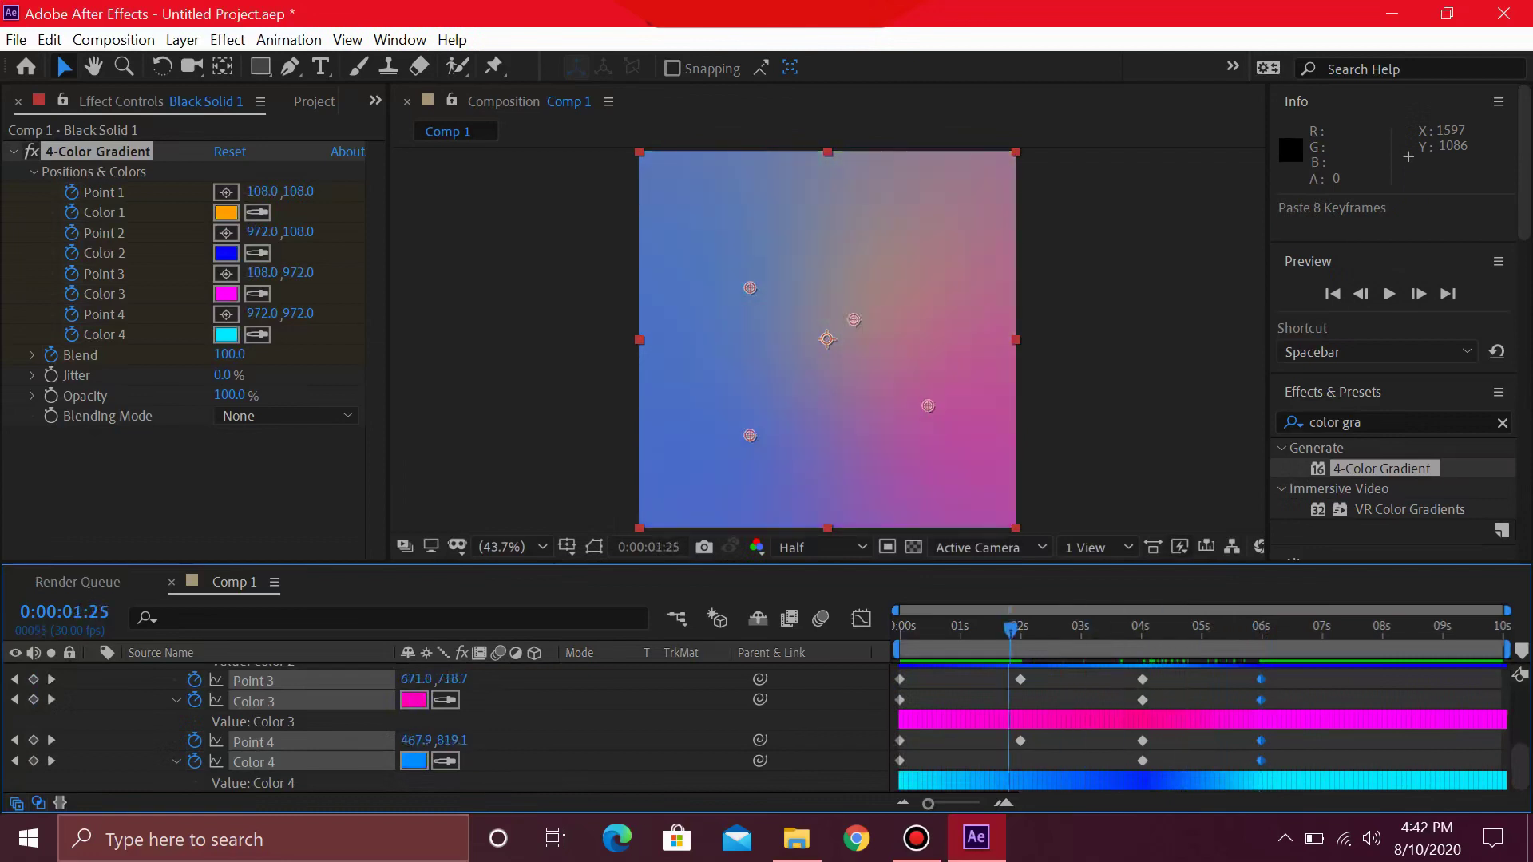
pyautogui.press('Home')
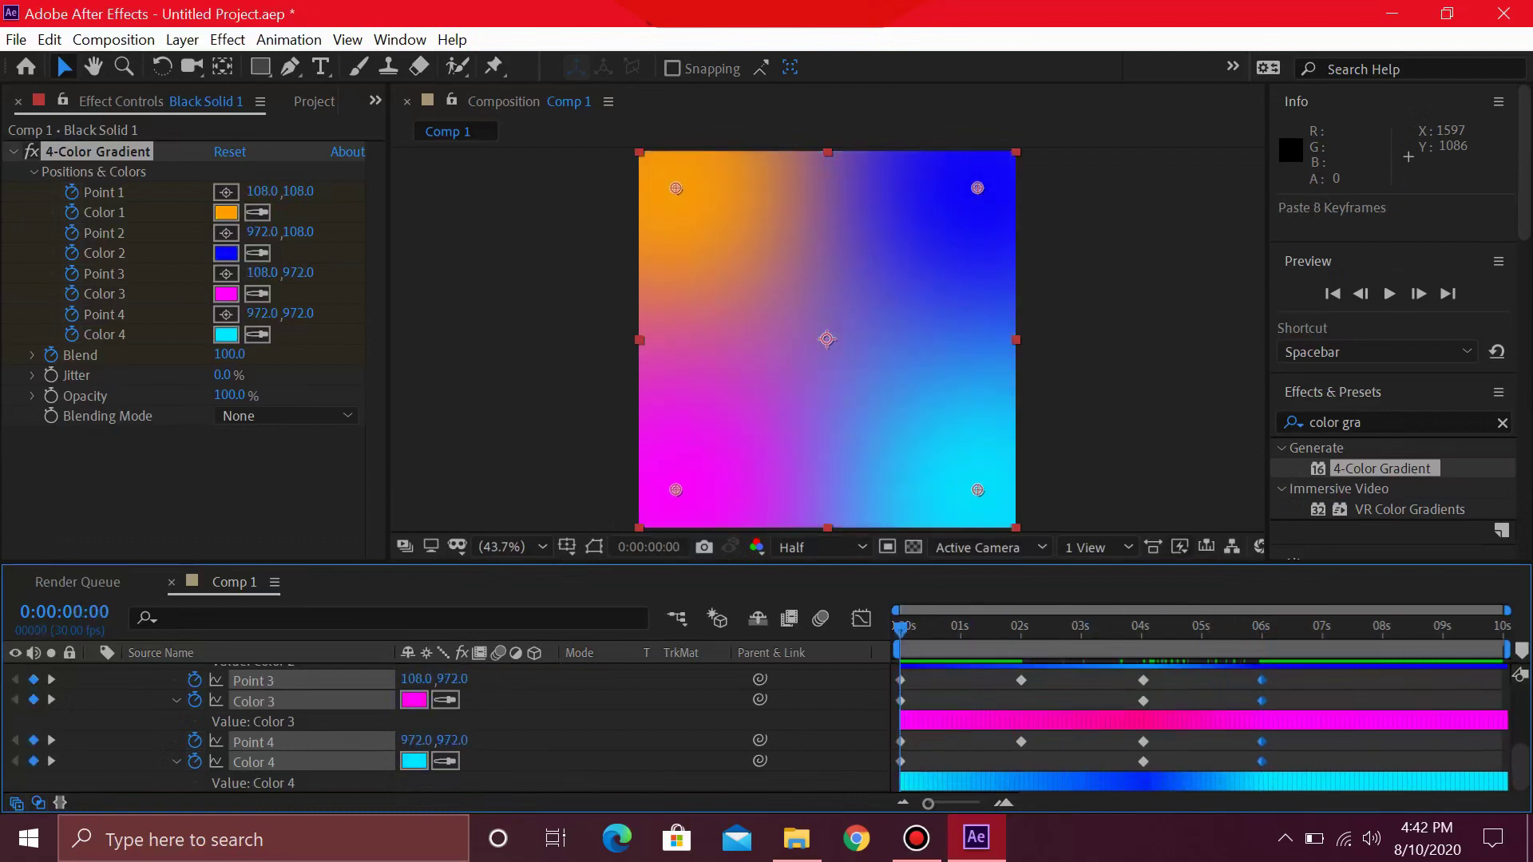
pyautogui.press('space')
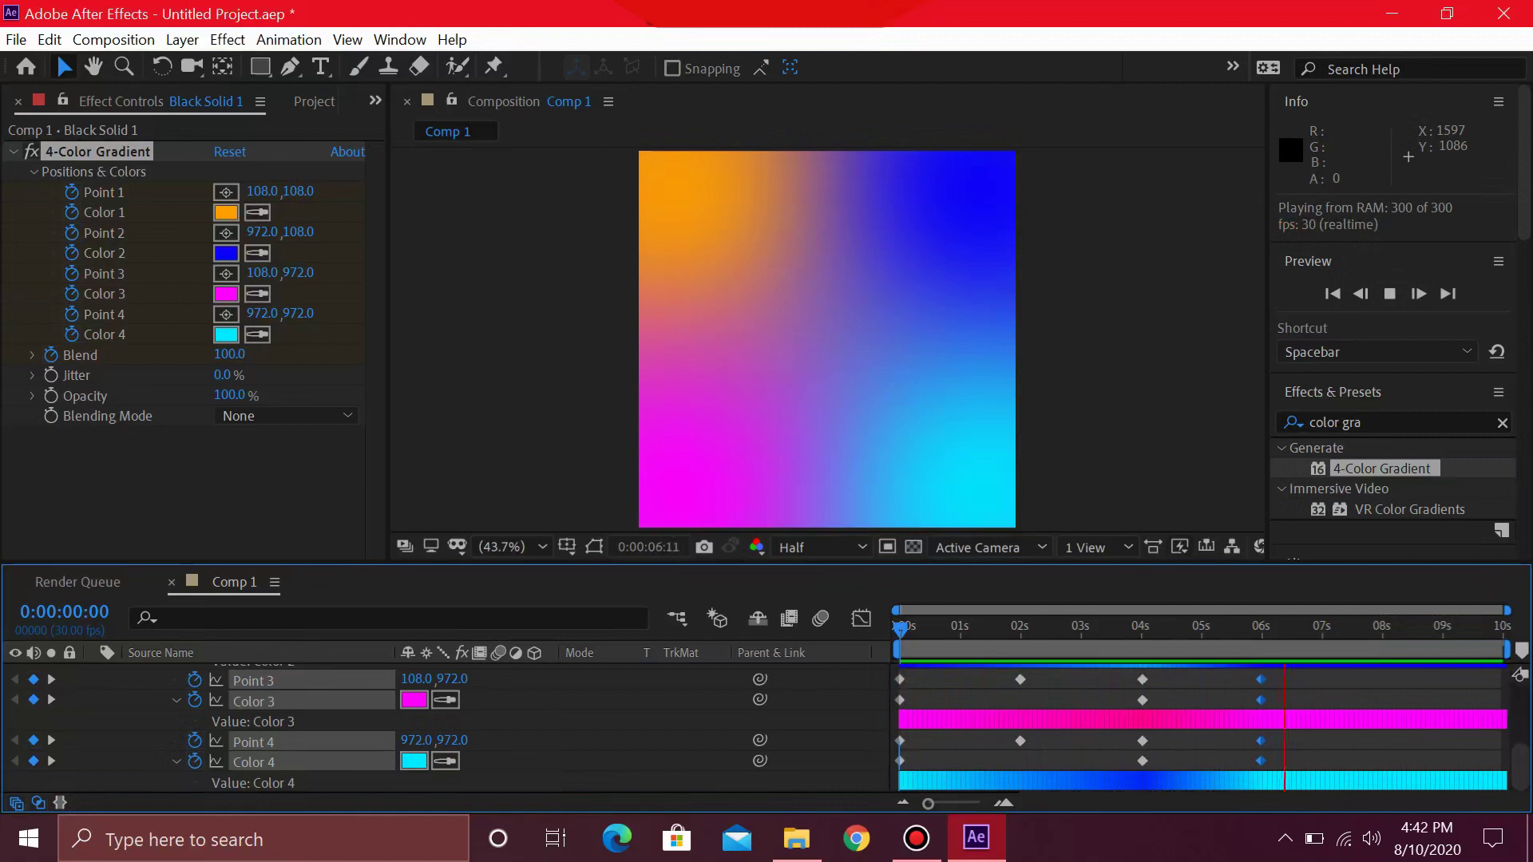
pyautogui.press('space')
pyautogui.click(1262, 629)
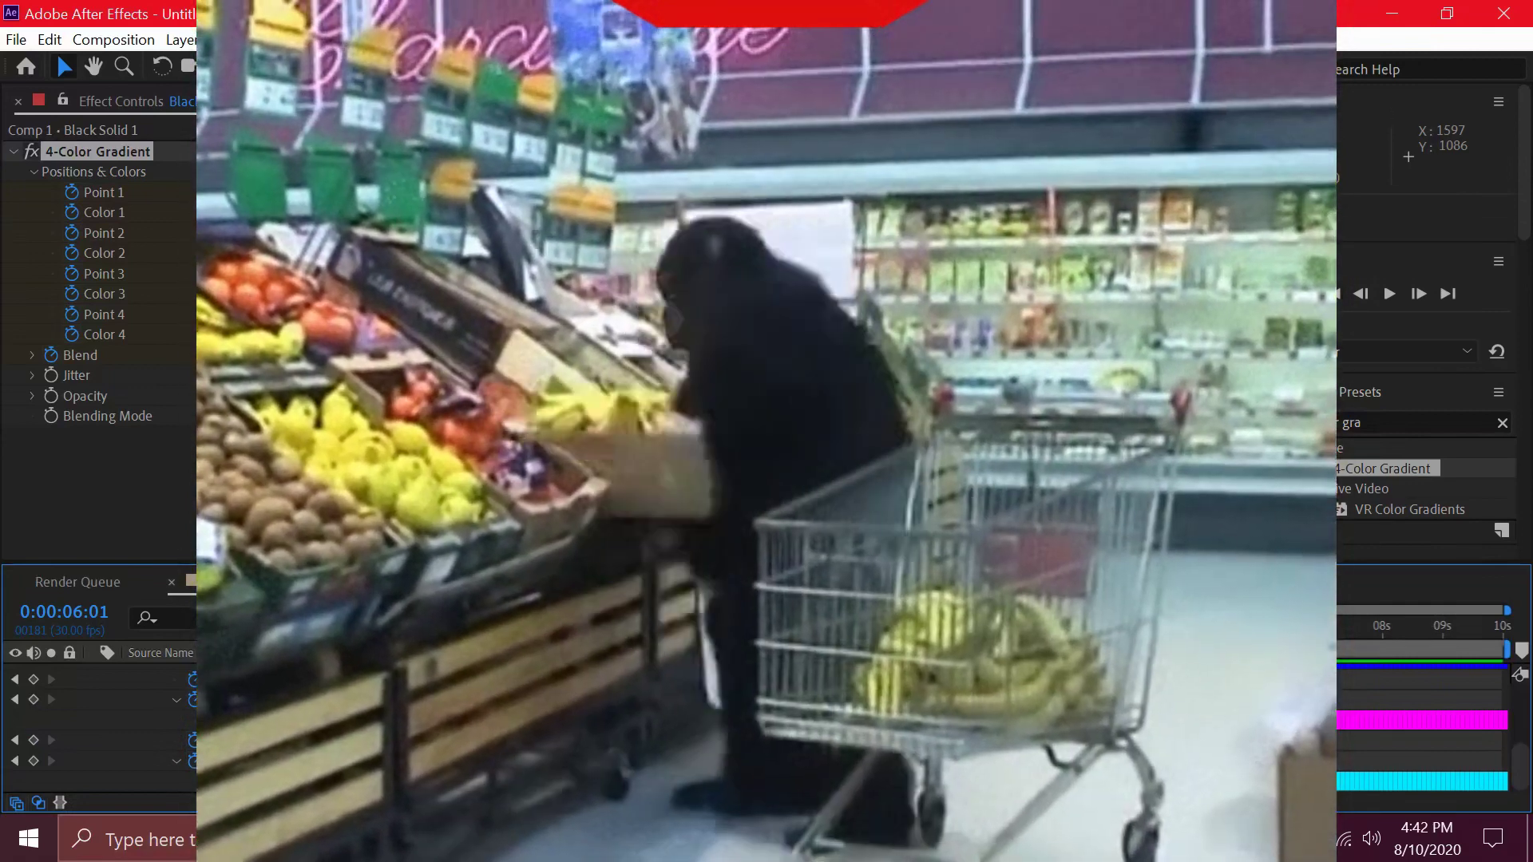
pyautogui.press('pageup')
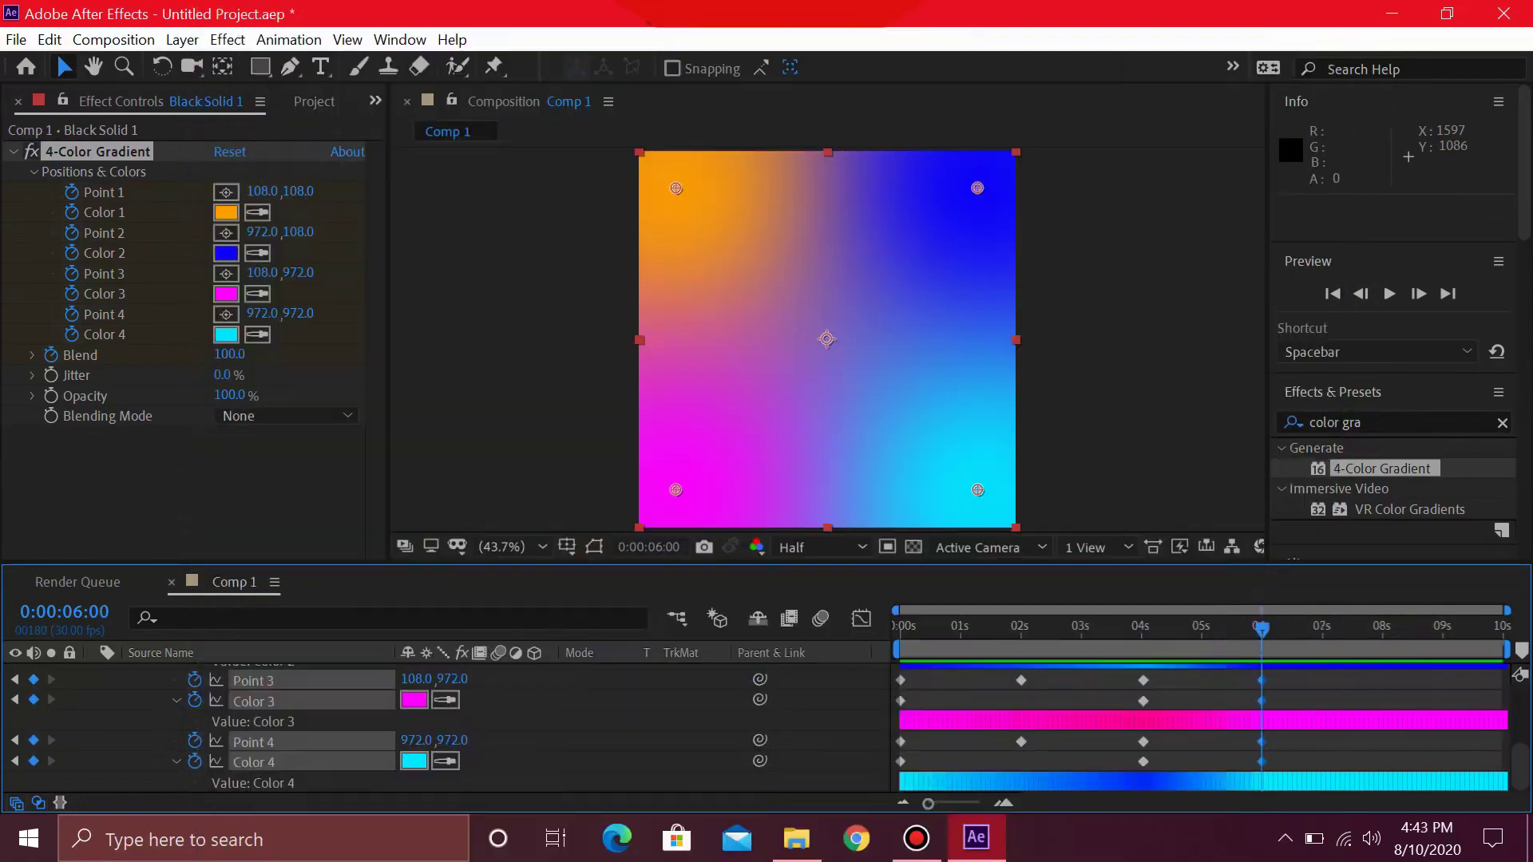
# Select all point and color keyframes of the 4-Color Gradient and apply Easy Ease to them
pyautogui.scroll(3, 1261, 694)
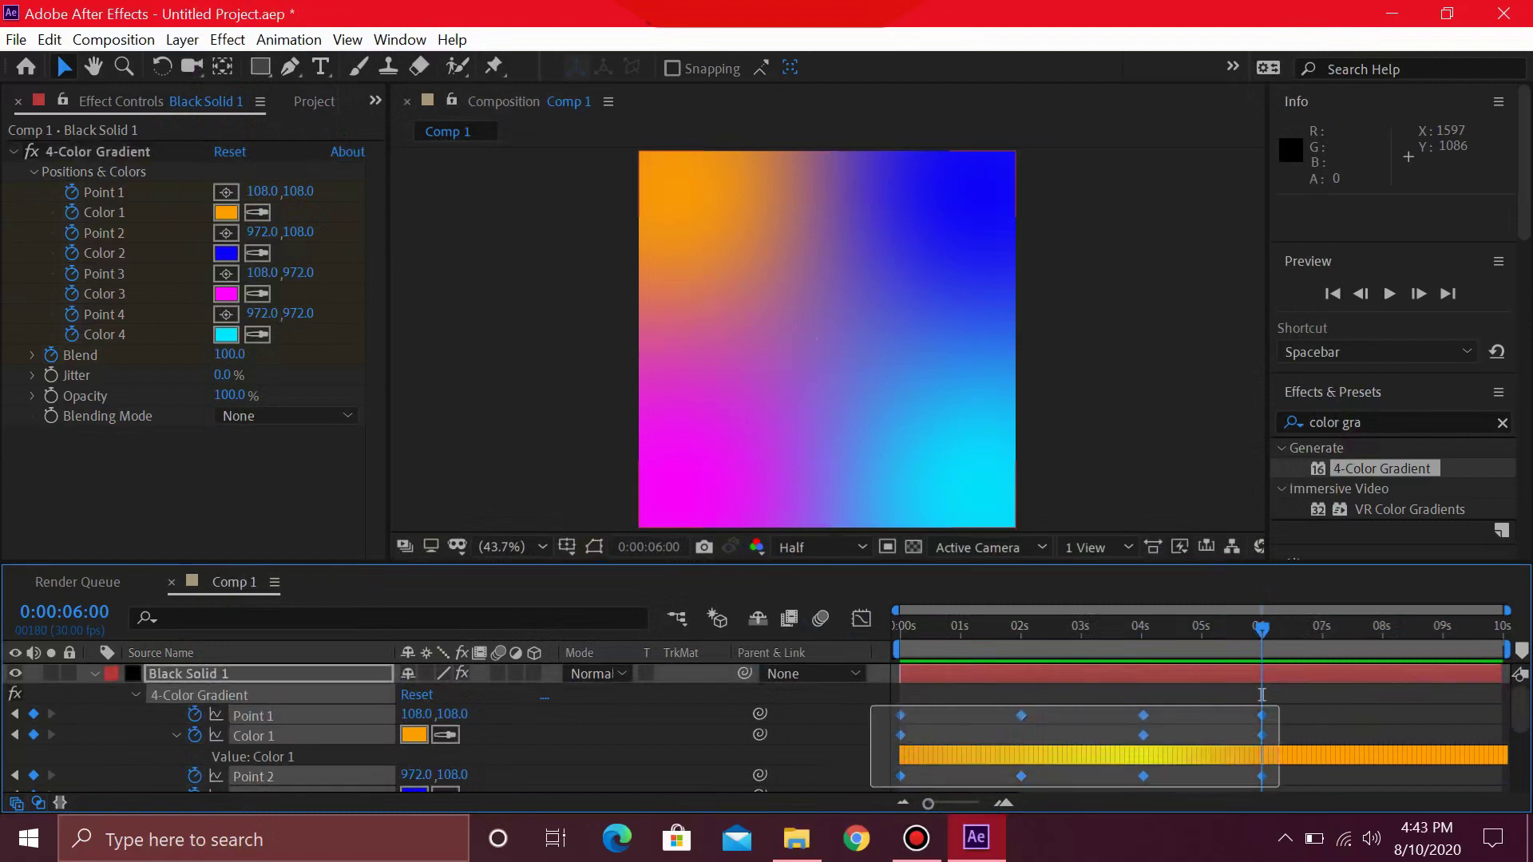
pyautogui.scroll(-4, 1261, 695)
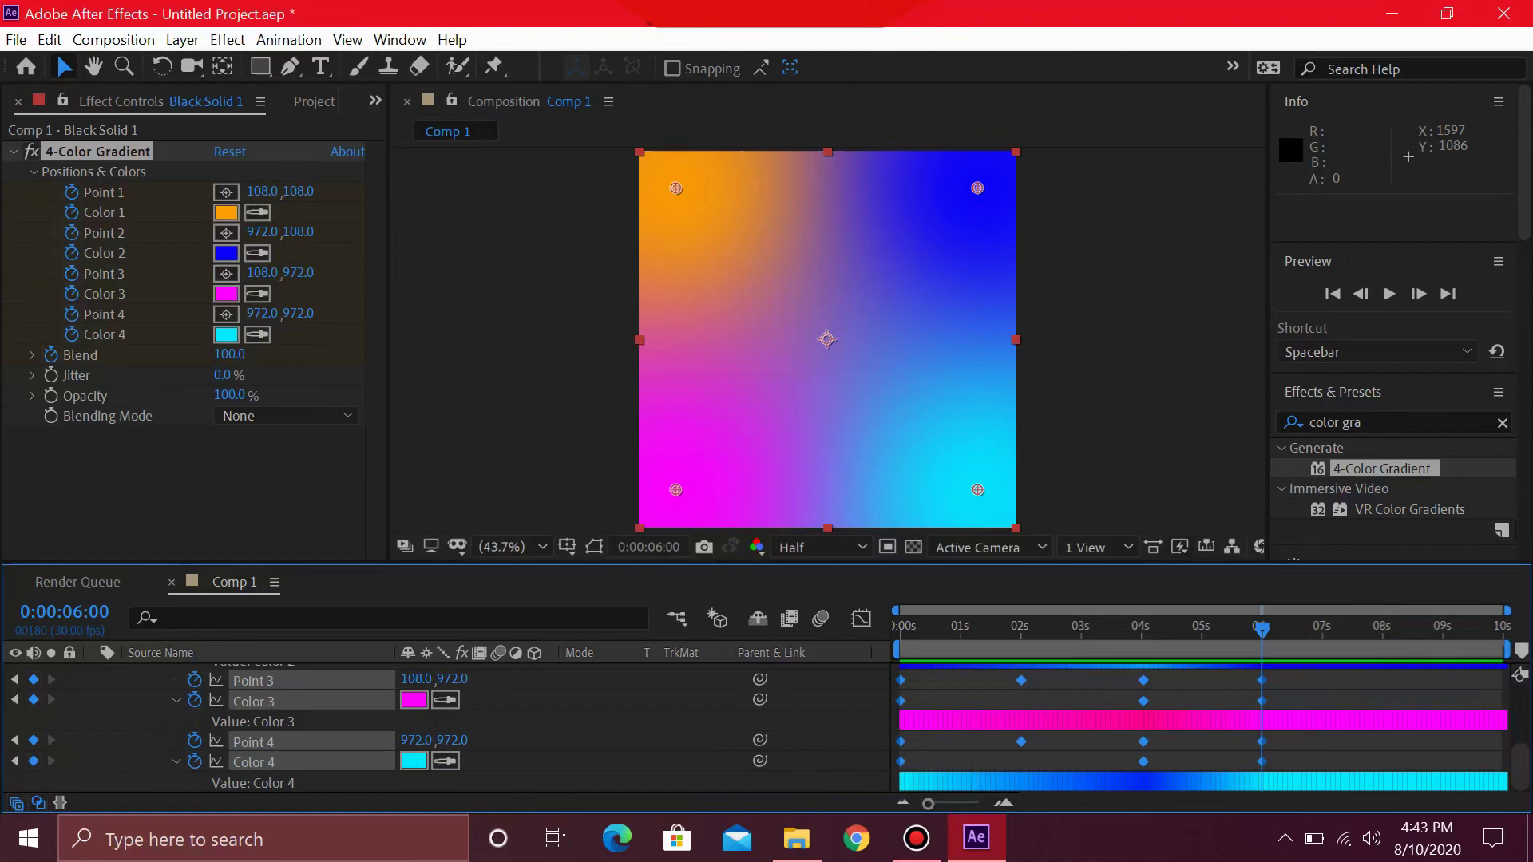
pyautogui.rightClick(901, 762)
pyautogui.moveTo(995, 747)
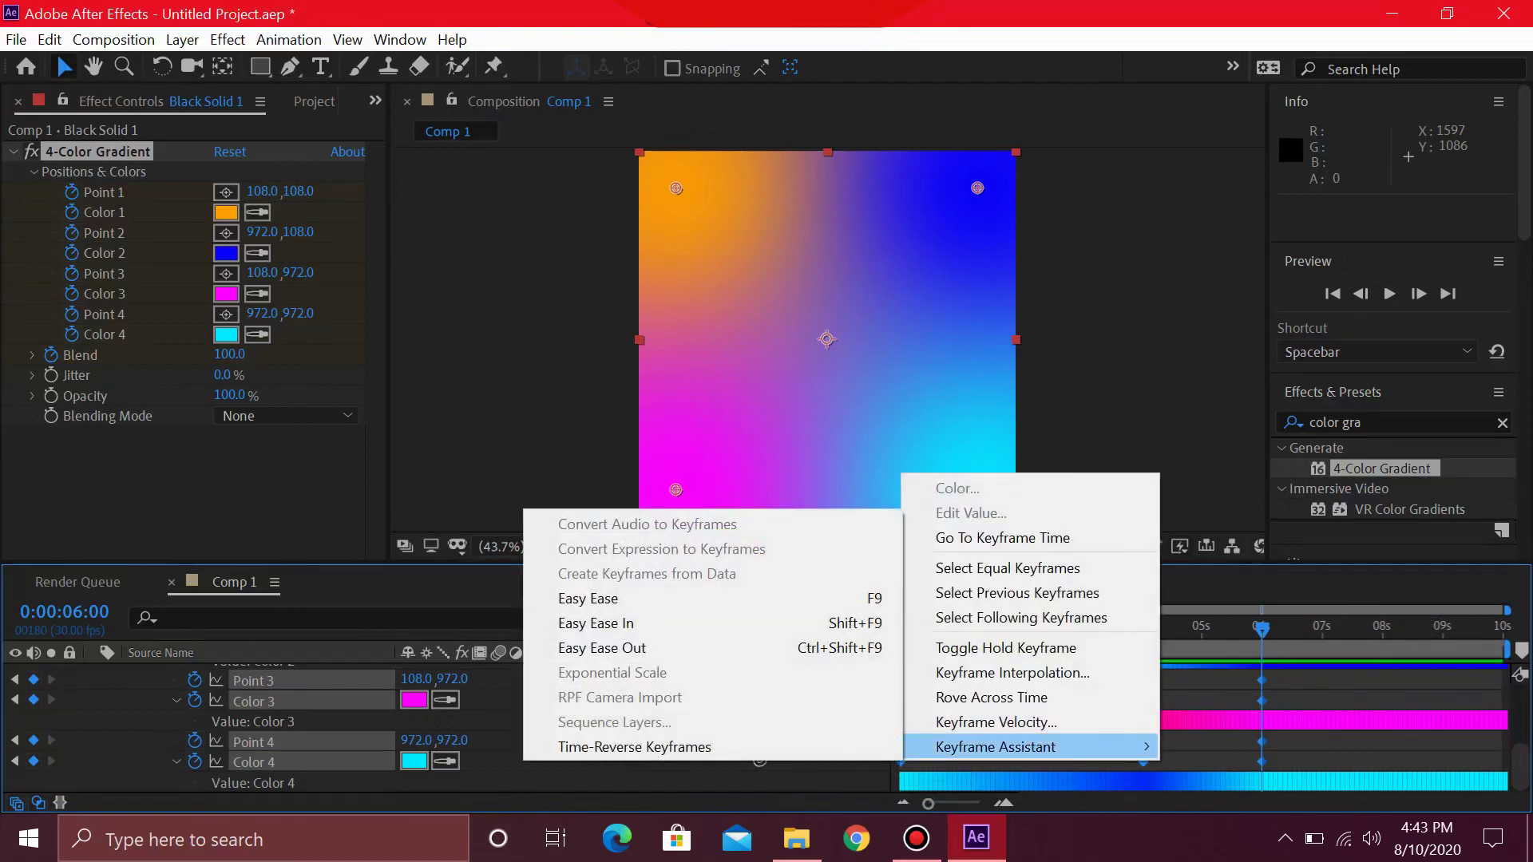
pyautogui.click(588, 598)
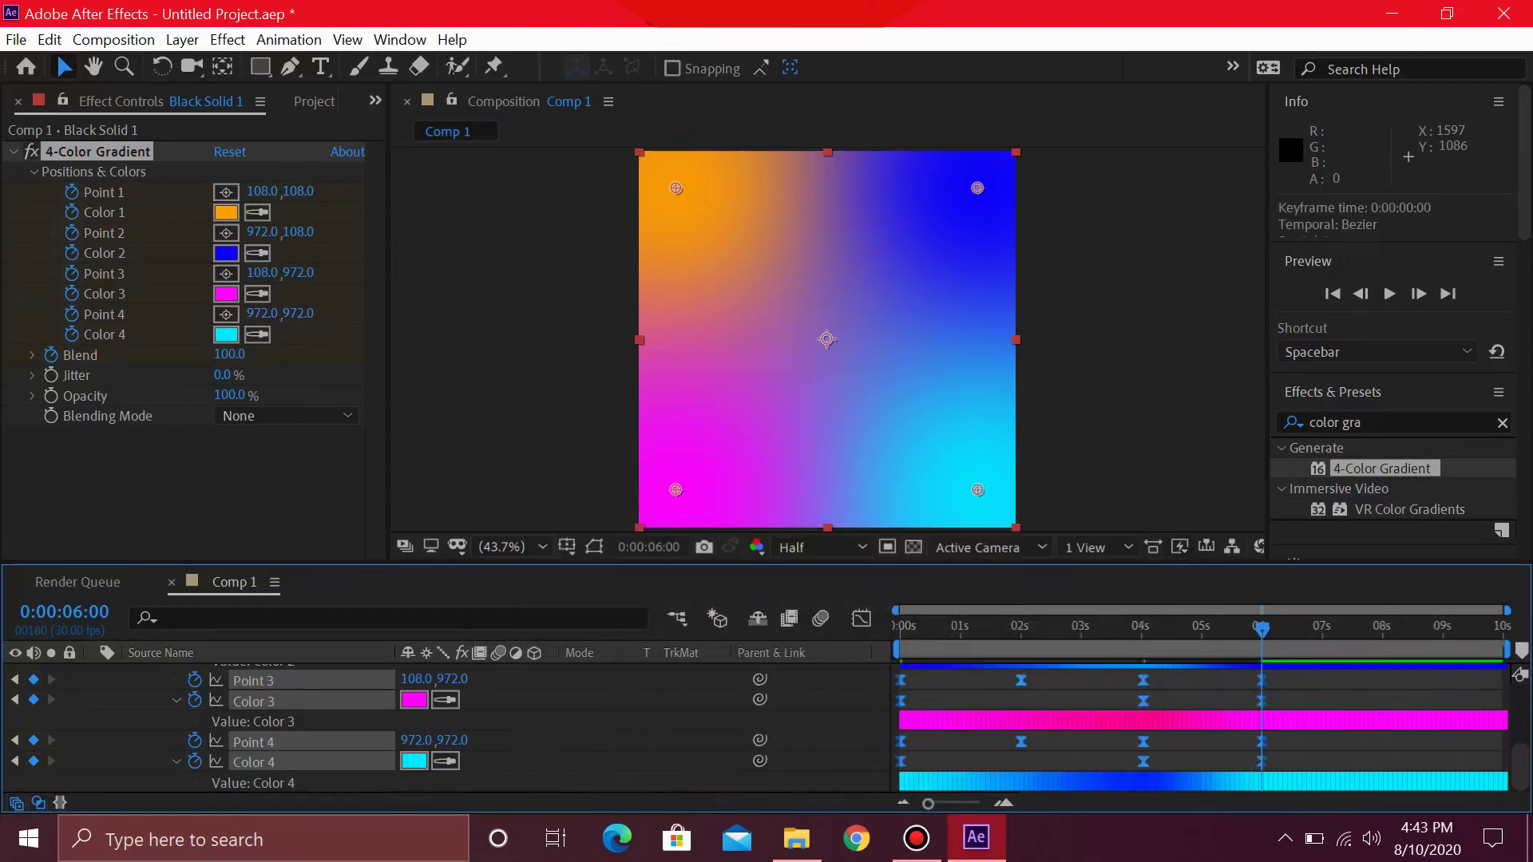
# End the work area at 0:00:06:02 and preview the looping gradient animation
pyautogui.scroll(4, 1262, 695)
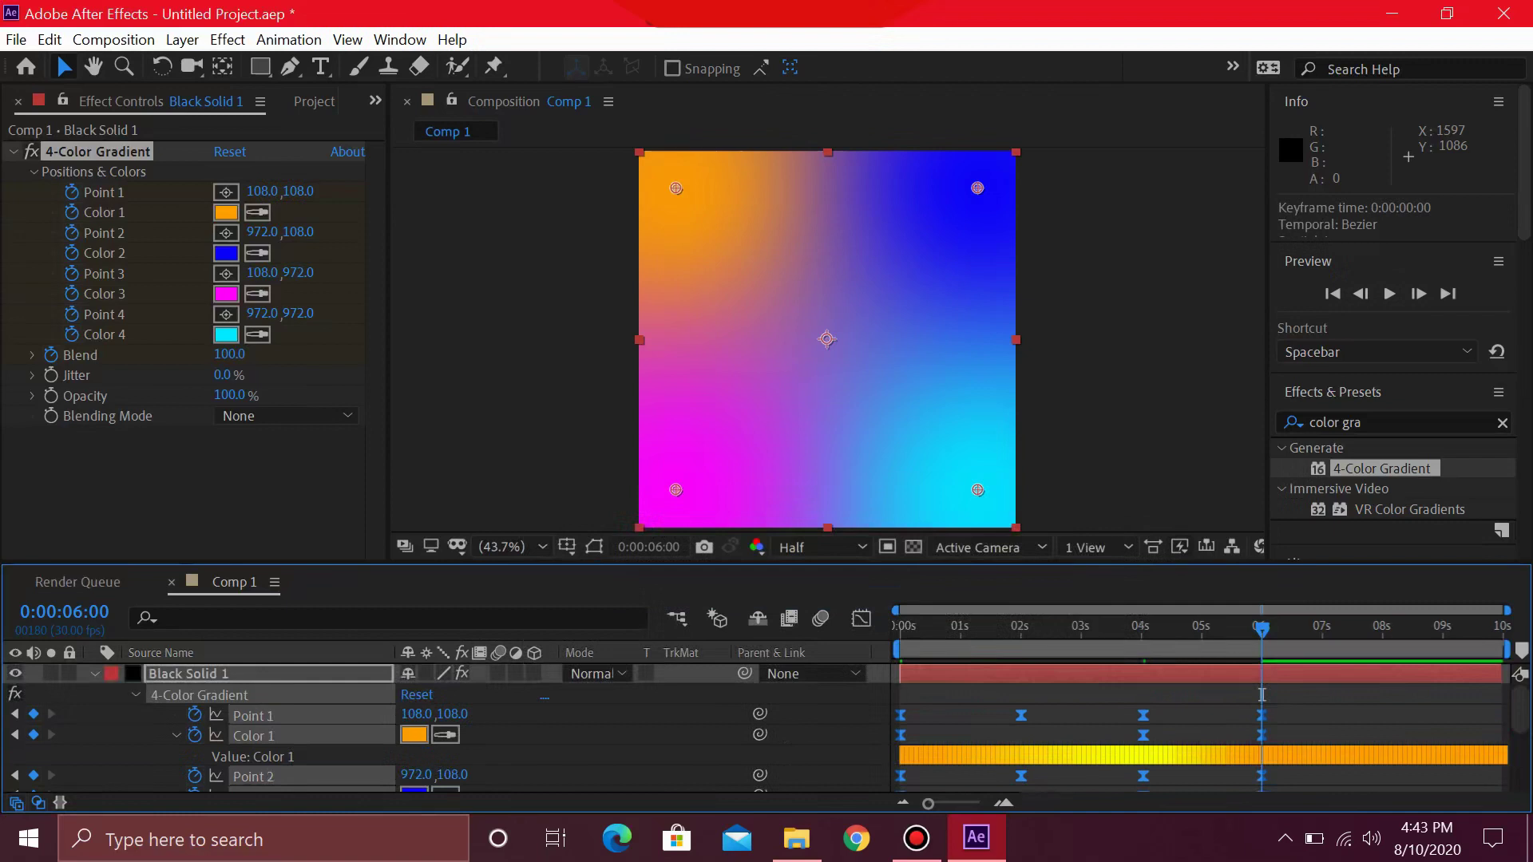
pyautogui.press('pagedown')
pyautogui.press('pagedown')
pyautogui.press('pagedown')
pyautogui.press('pagedown')
pyautogui.press('pageup')
pyautogui.press('pageup')
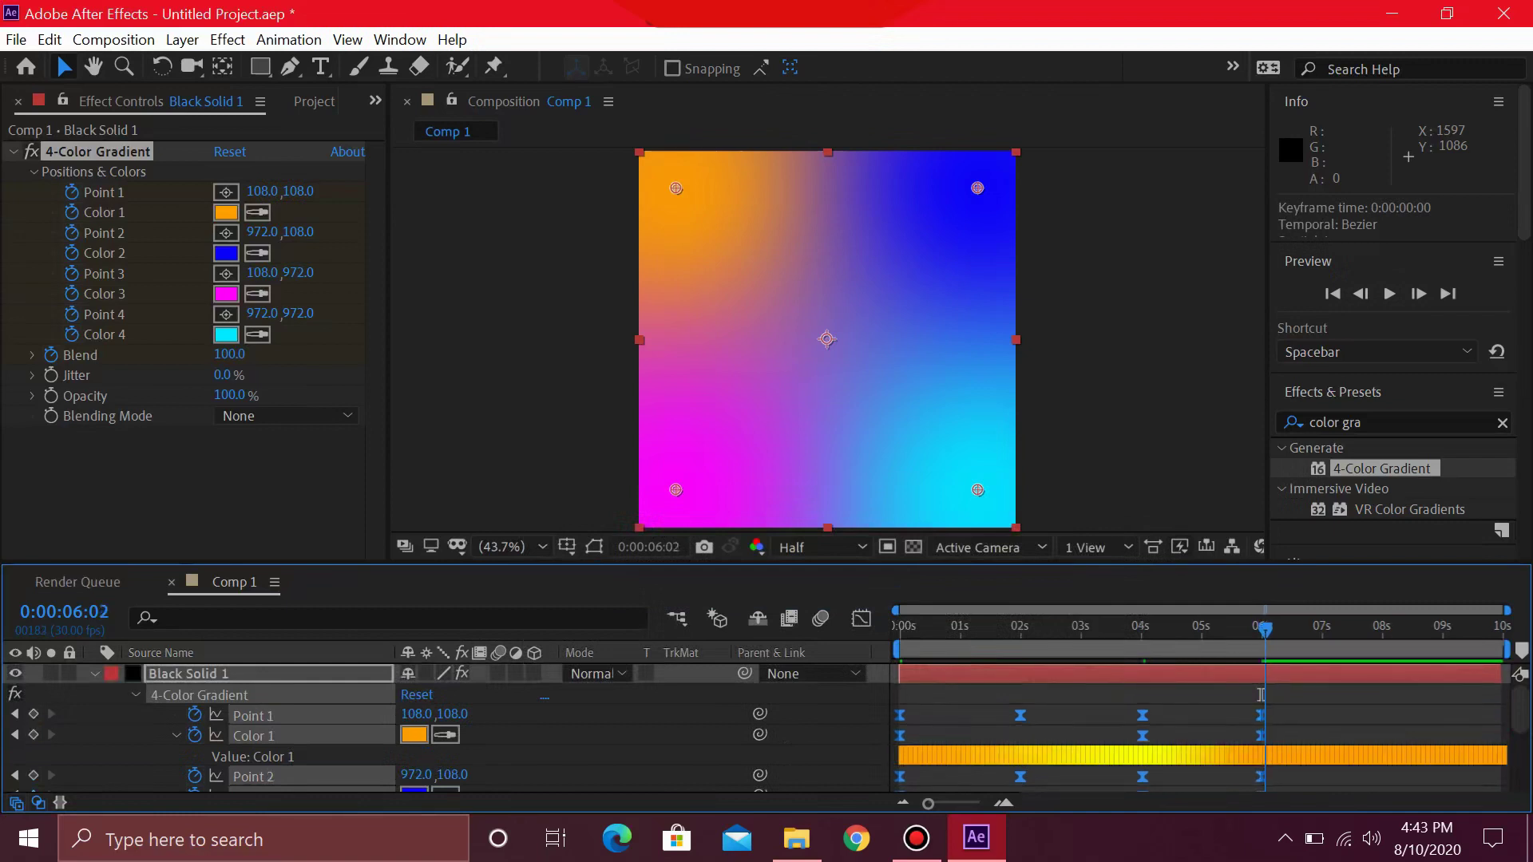
pyautogui.press('pageup')
pyautogui.press('pagedown')
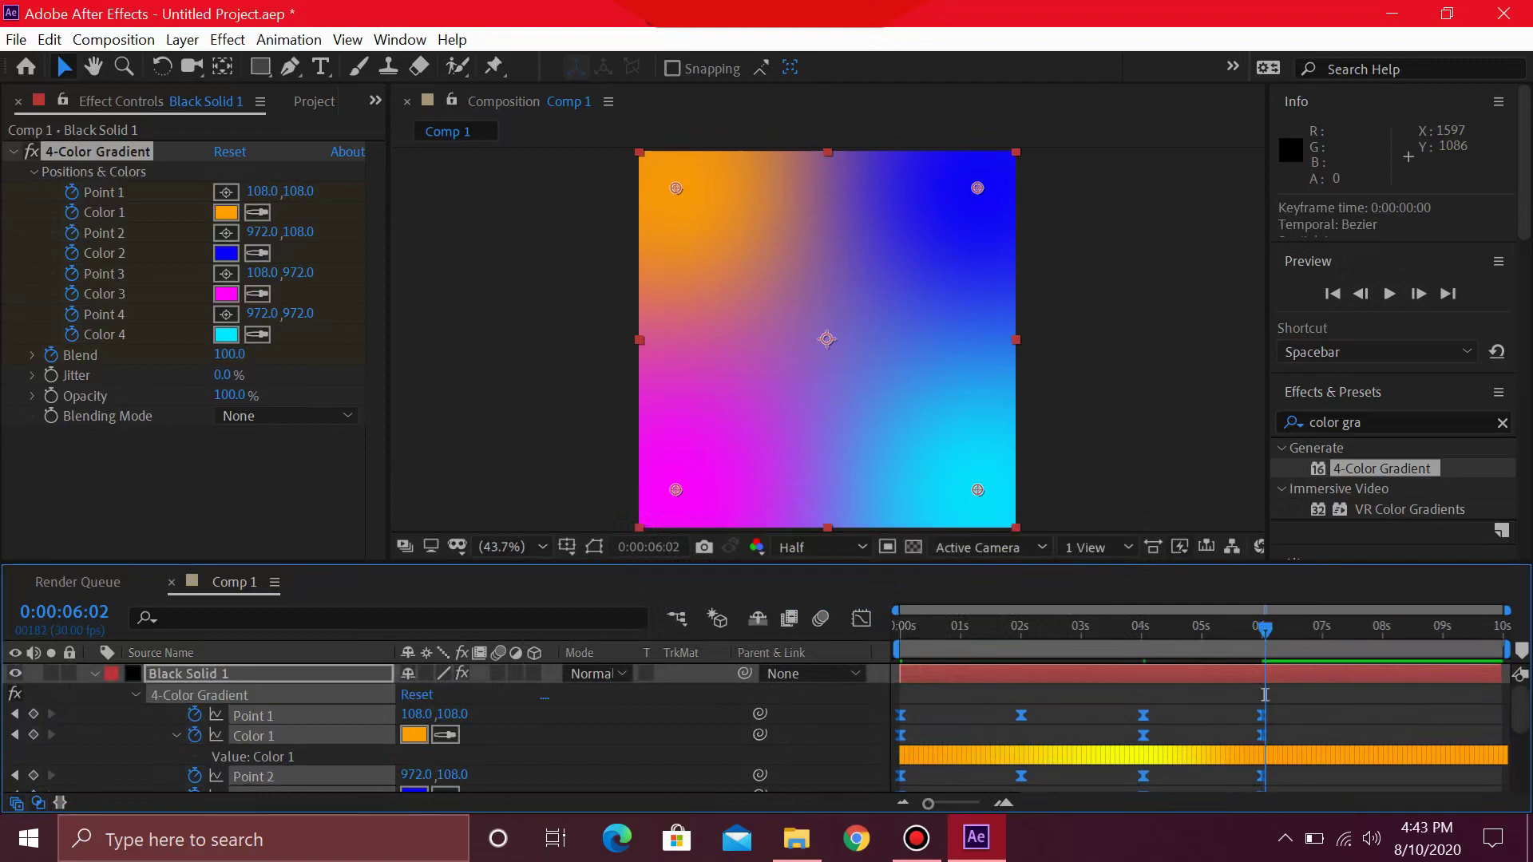
pyautogui.press('n')
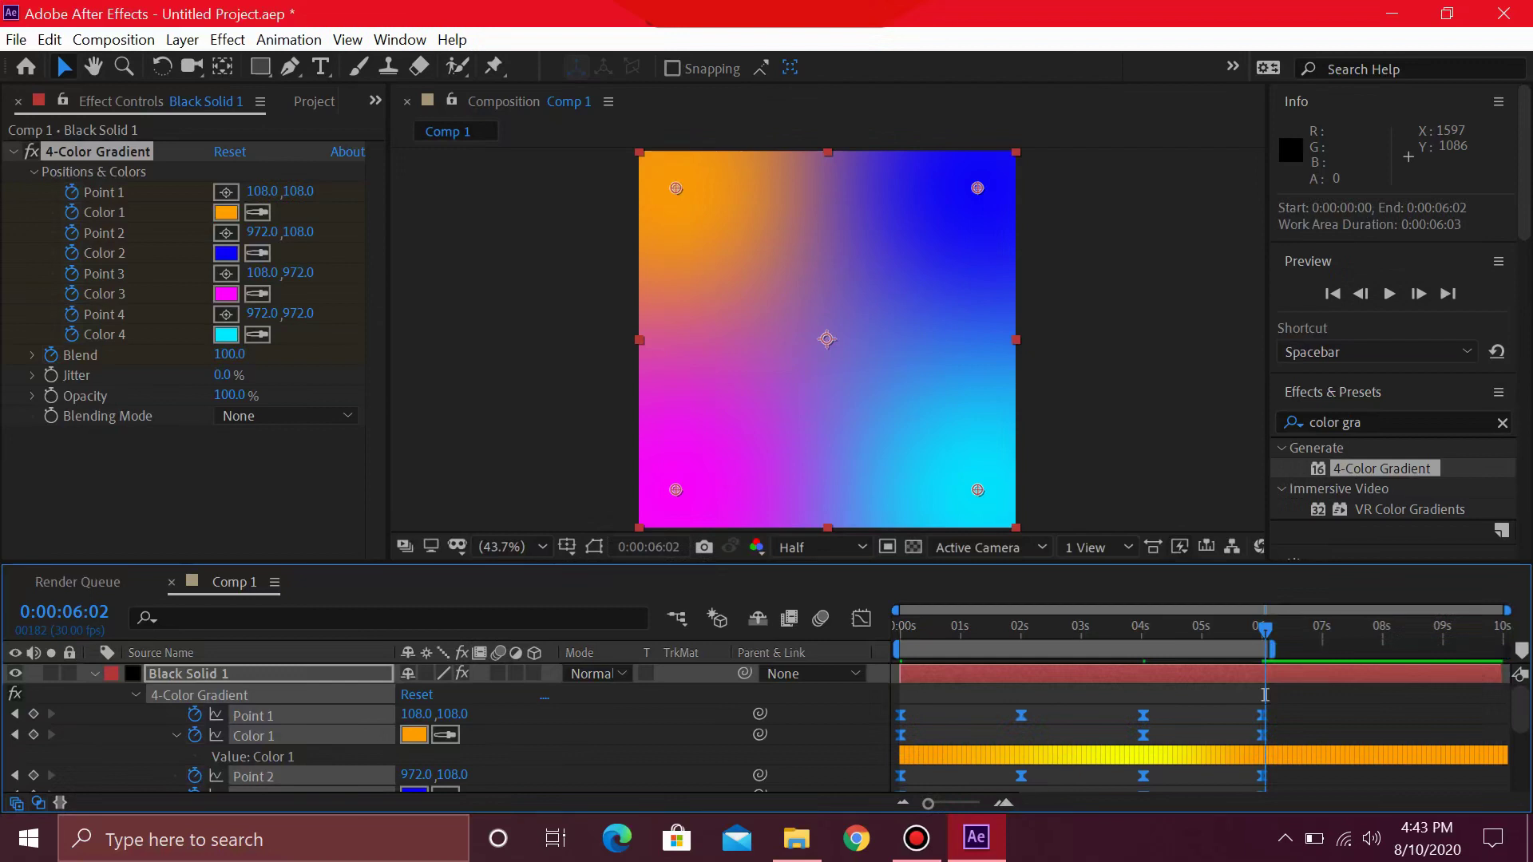
pyautogui.press('space')
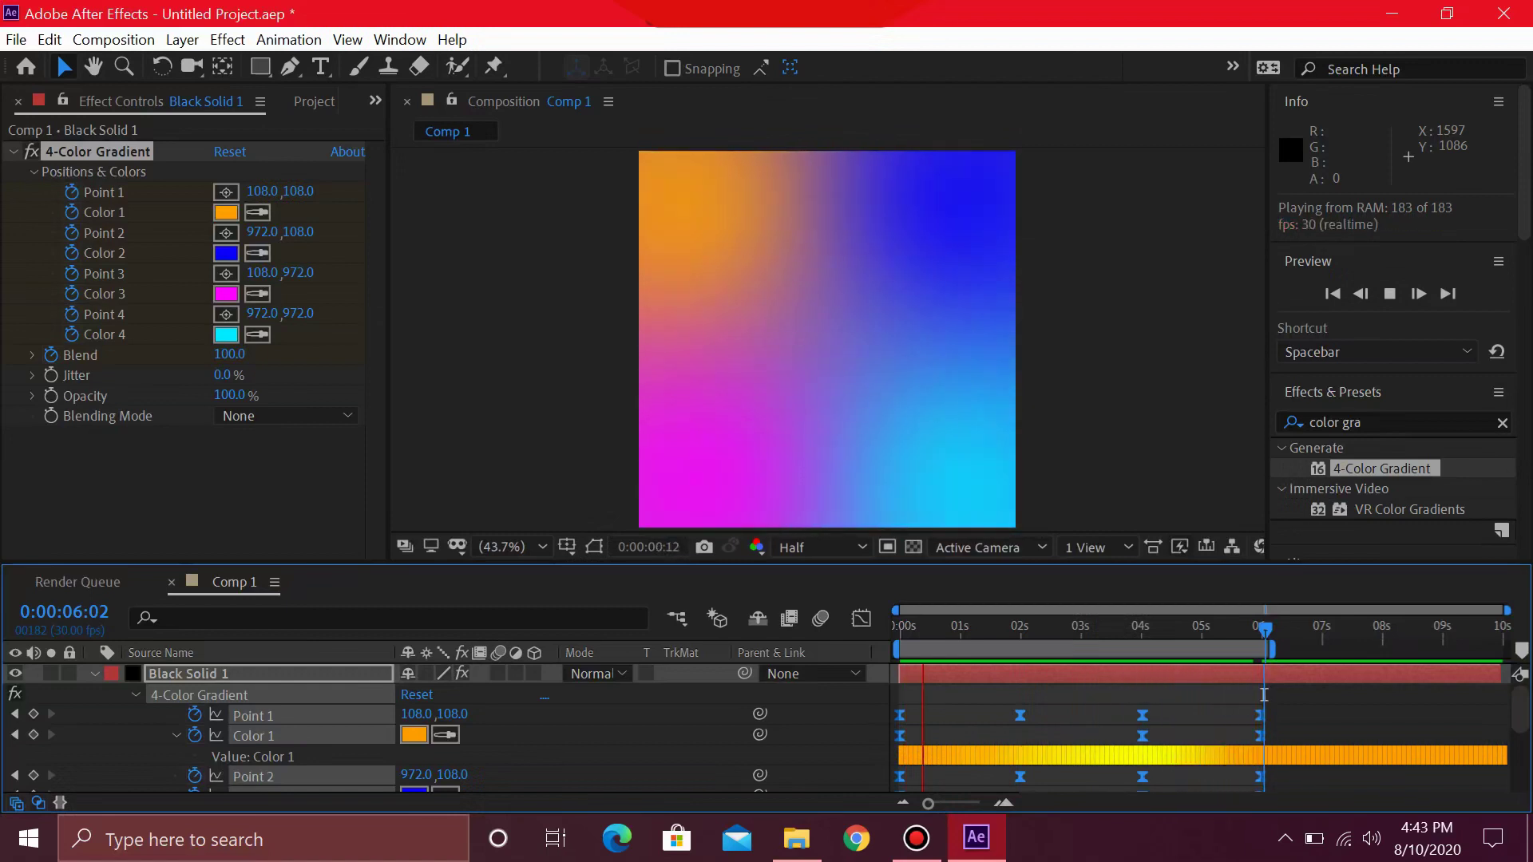
pyautogui.press('space')
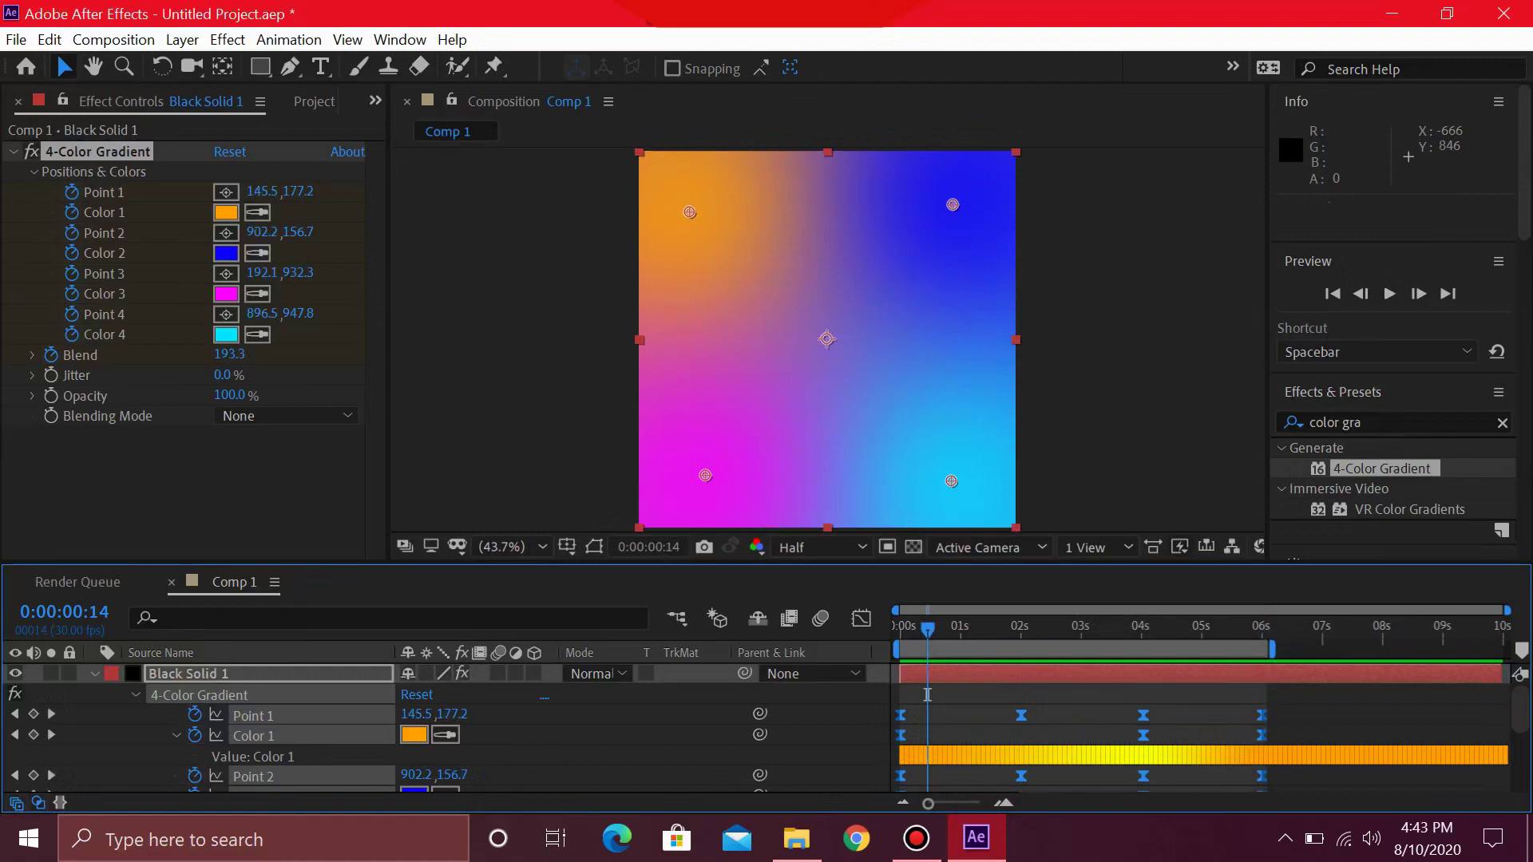
# Import headphones.png into the project and place it in Comp 1 above the Black Solid 1 layer
pyautogui.click(313, 102)
pyautogui.rightClick(63, 388)
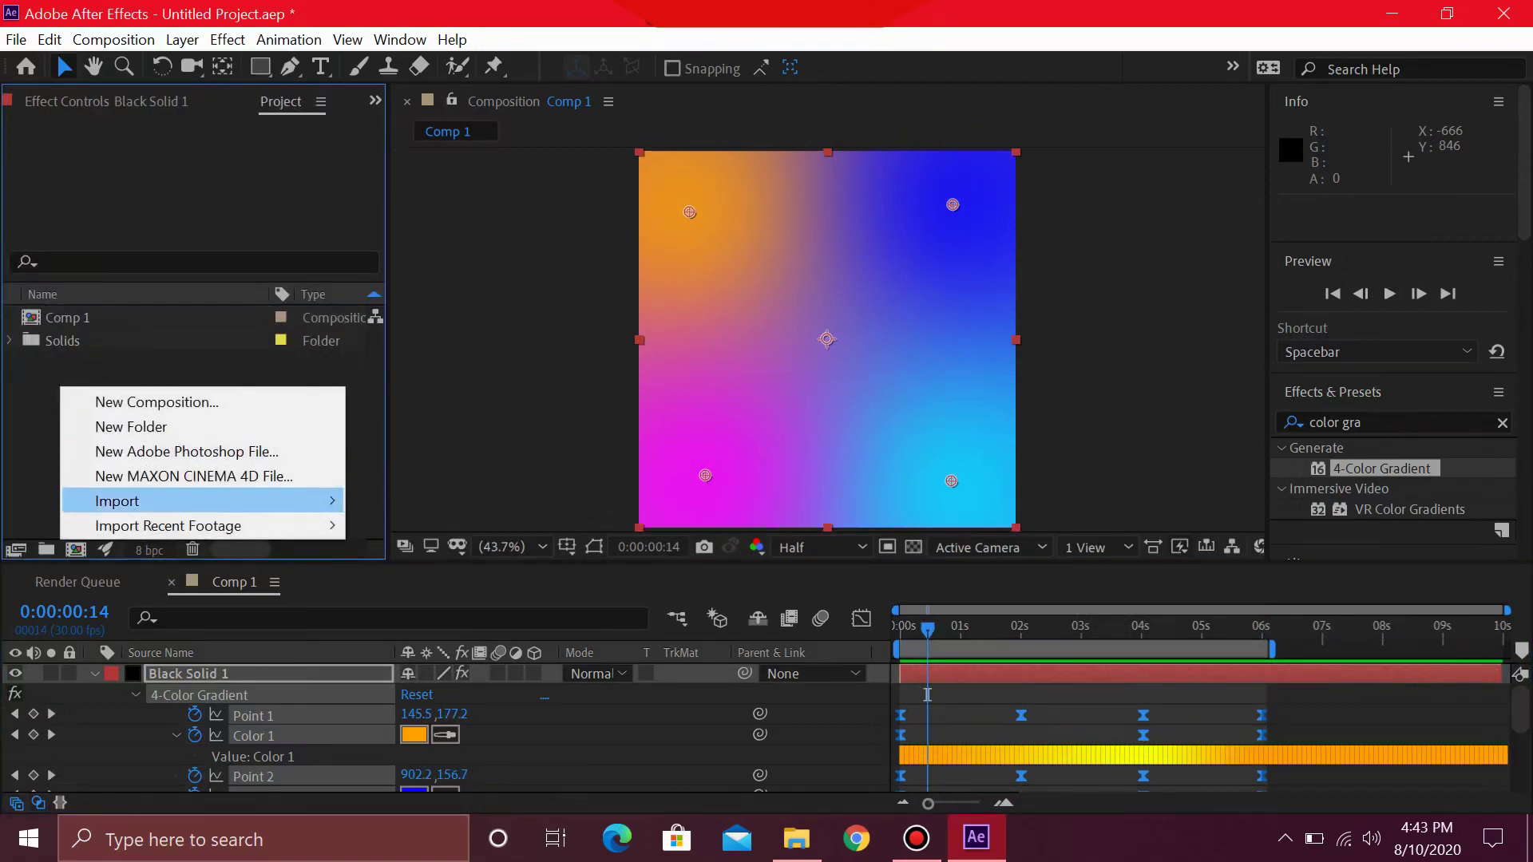
pyautogui.moveTo(200, 501)
pyautogui.click(391, 501)
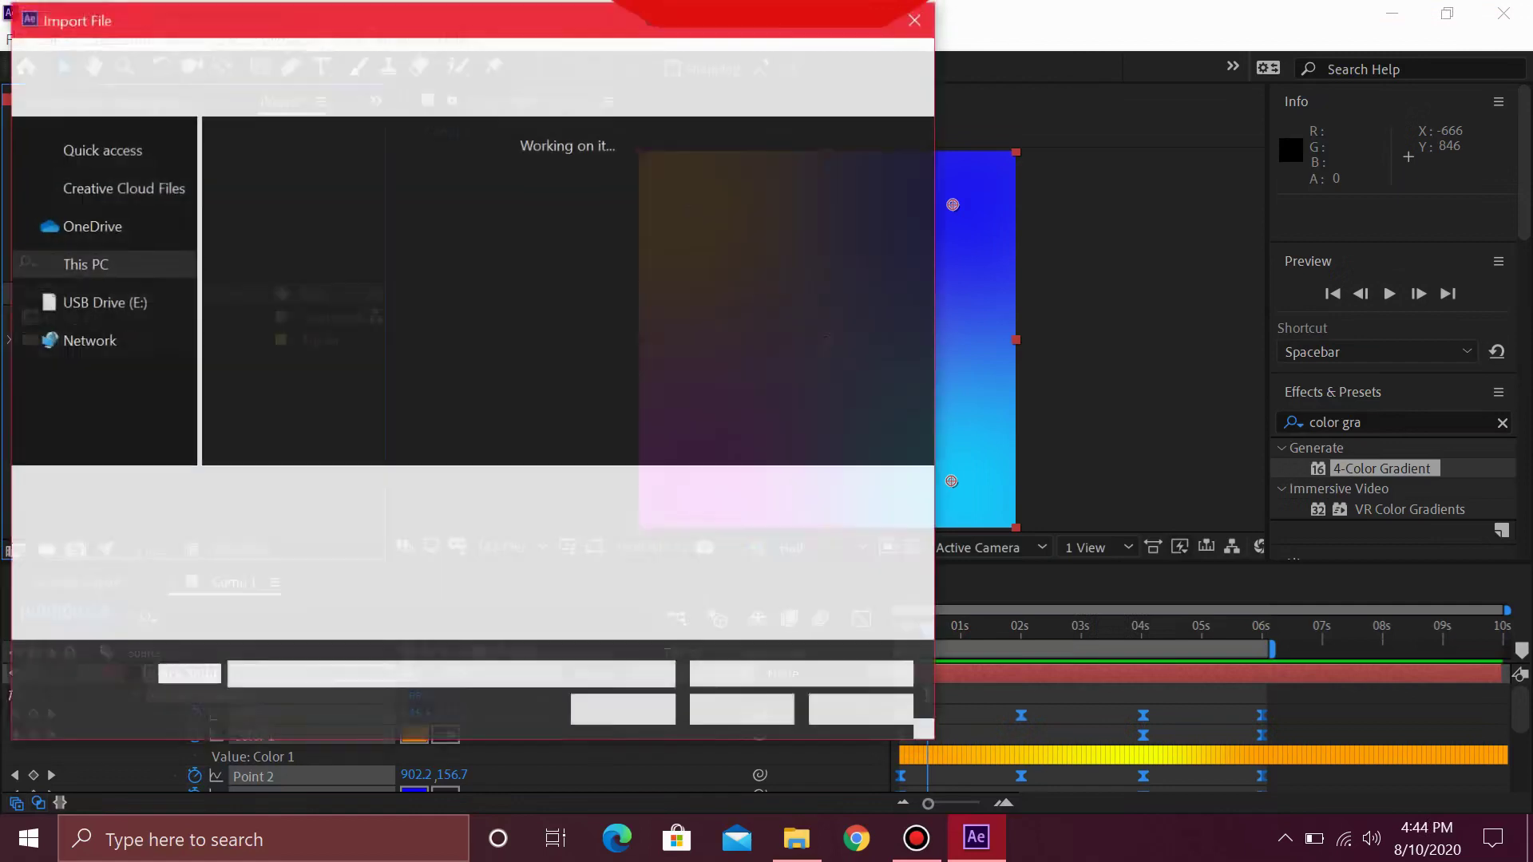
pyautogui.doubleClick(284, 372)
pyautogui.moveTo(96, 340); pyautogui.dragTo(239, 671)
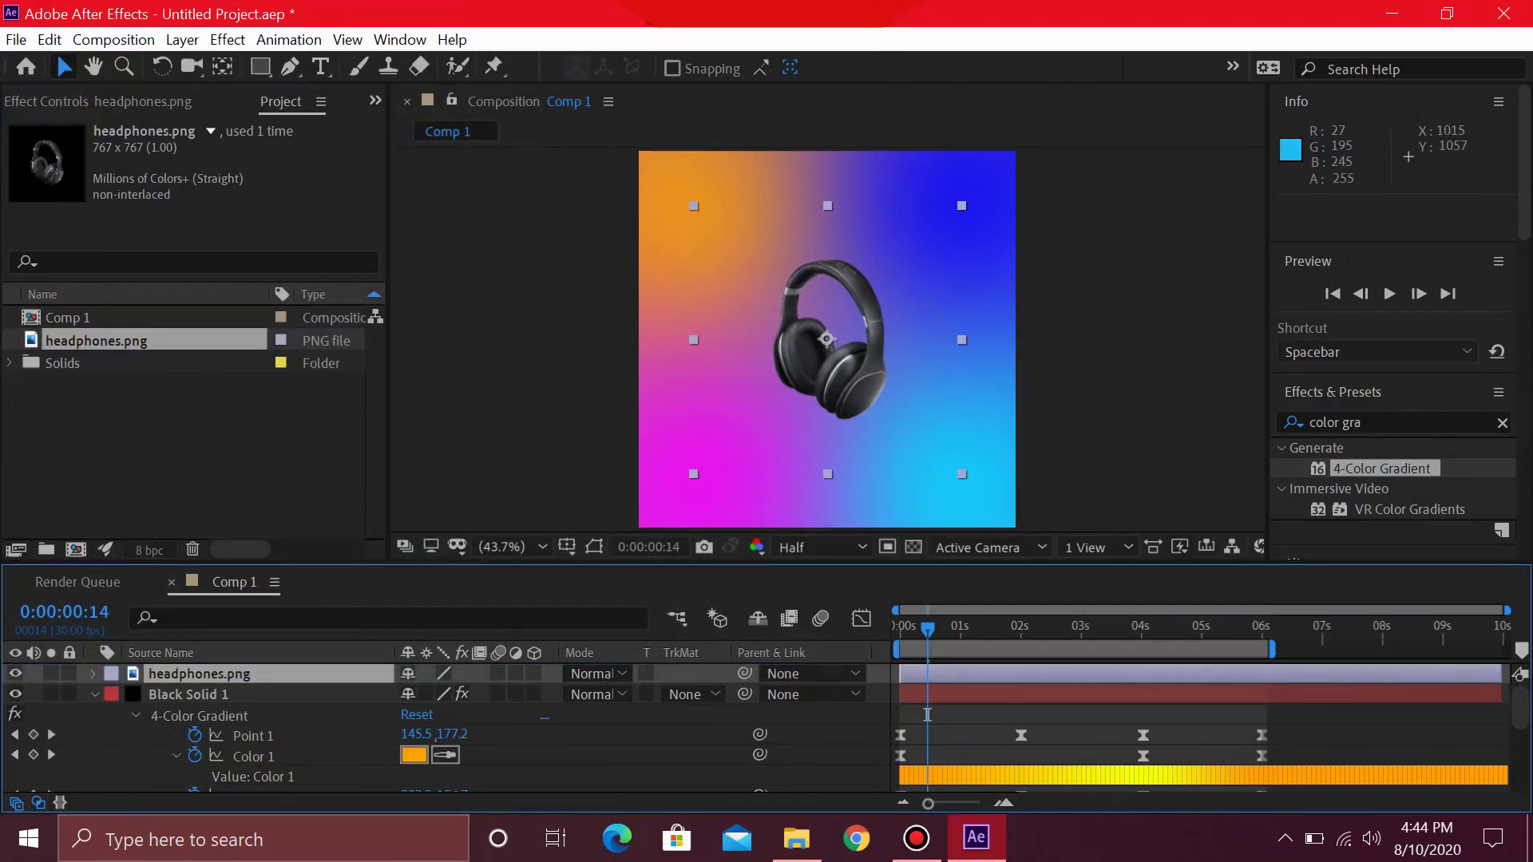
# Keyframe the headphones layer's Position at 540, 540 at 0:00:00:29 and lower it to 540, 643 at 0:00:00:00
pyautogui.press('space')
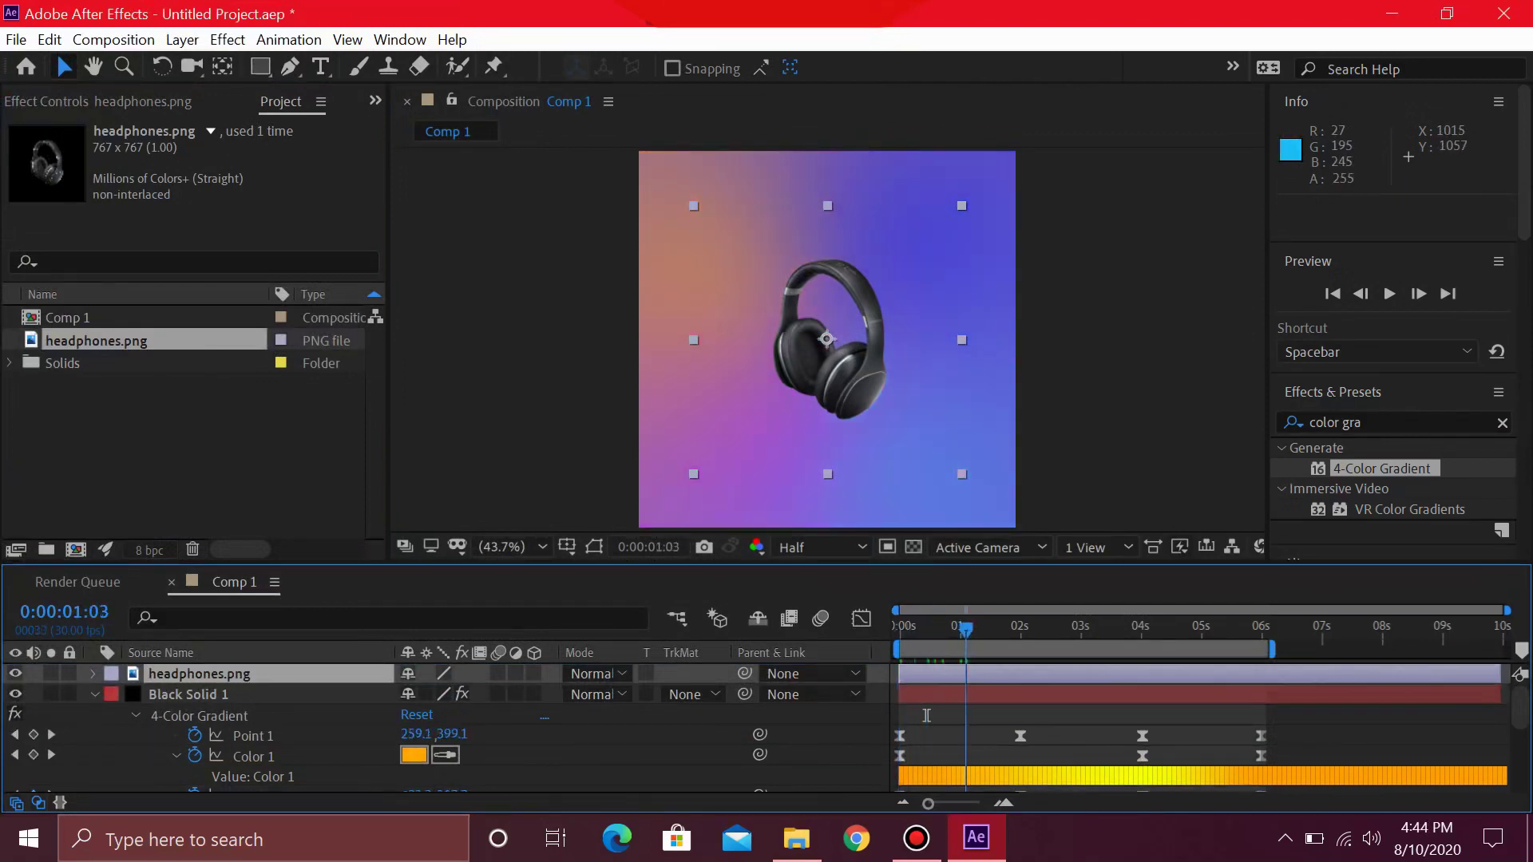
pyautogui.moveTo(954, 628); pyautogui.dragTo(900, 628)
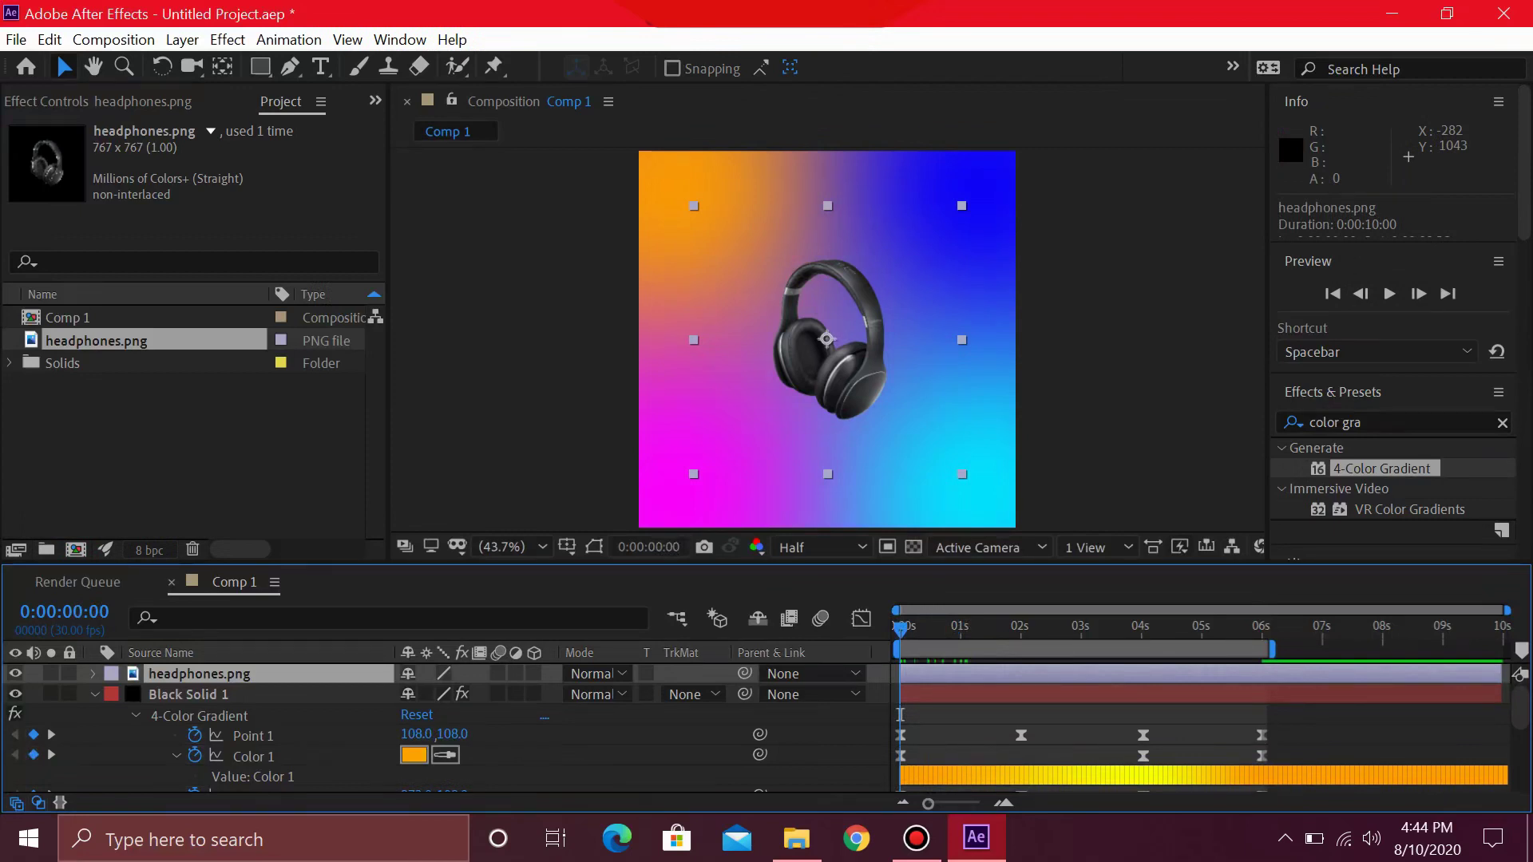
pyautogui.press('p')
pyautogui.press('space')
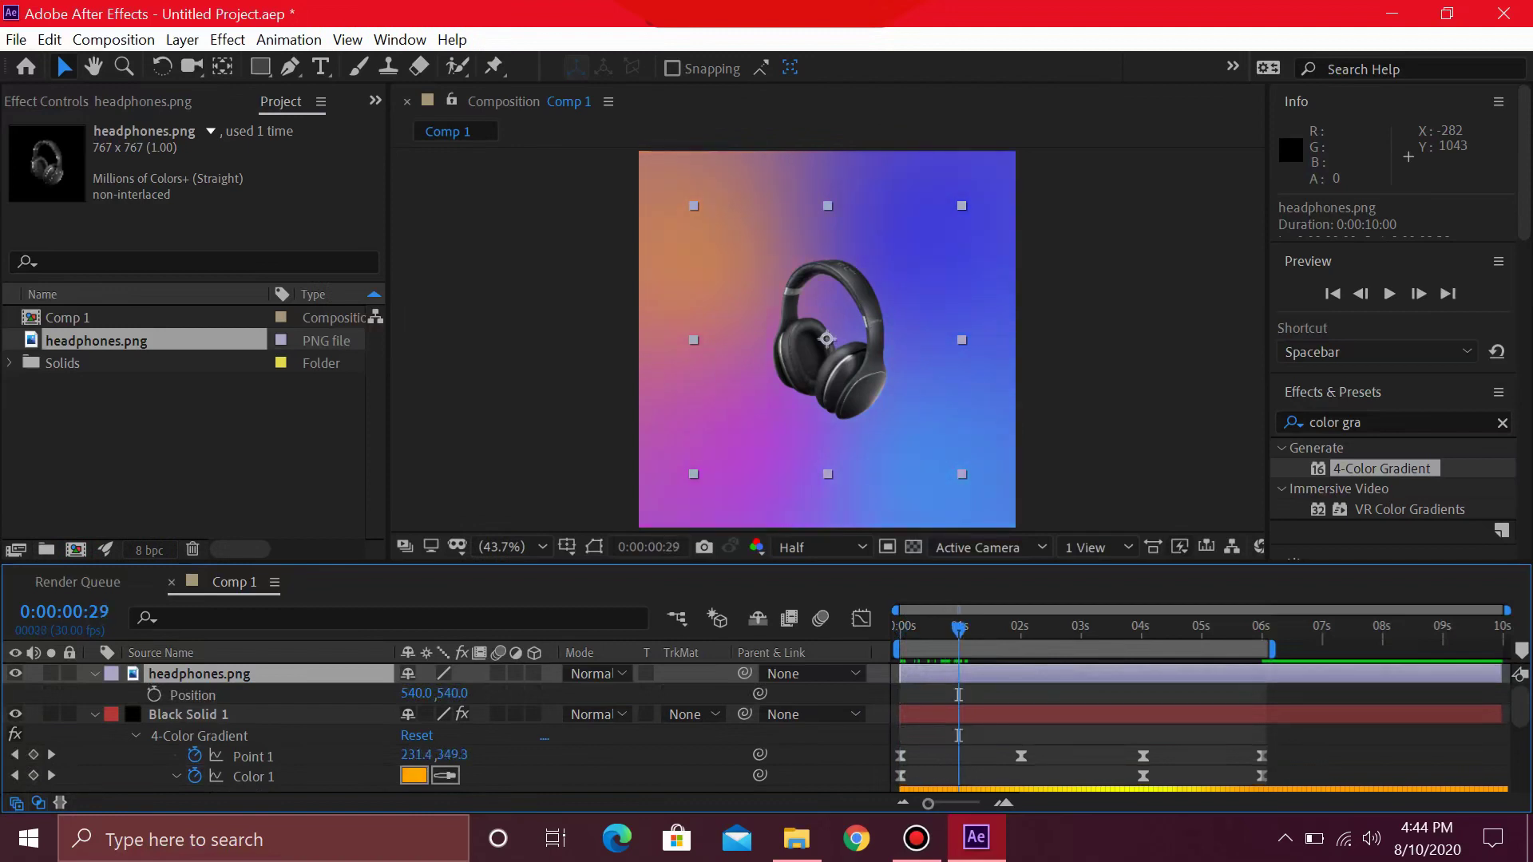
pyautogui.click(154, 694)
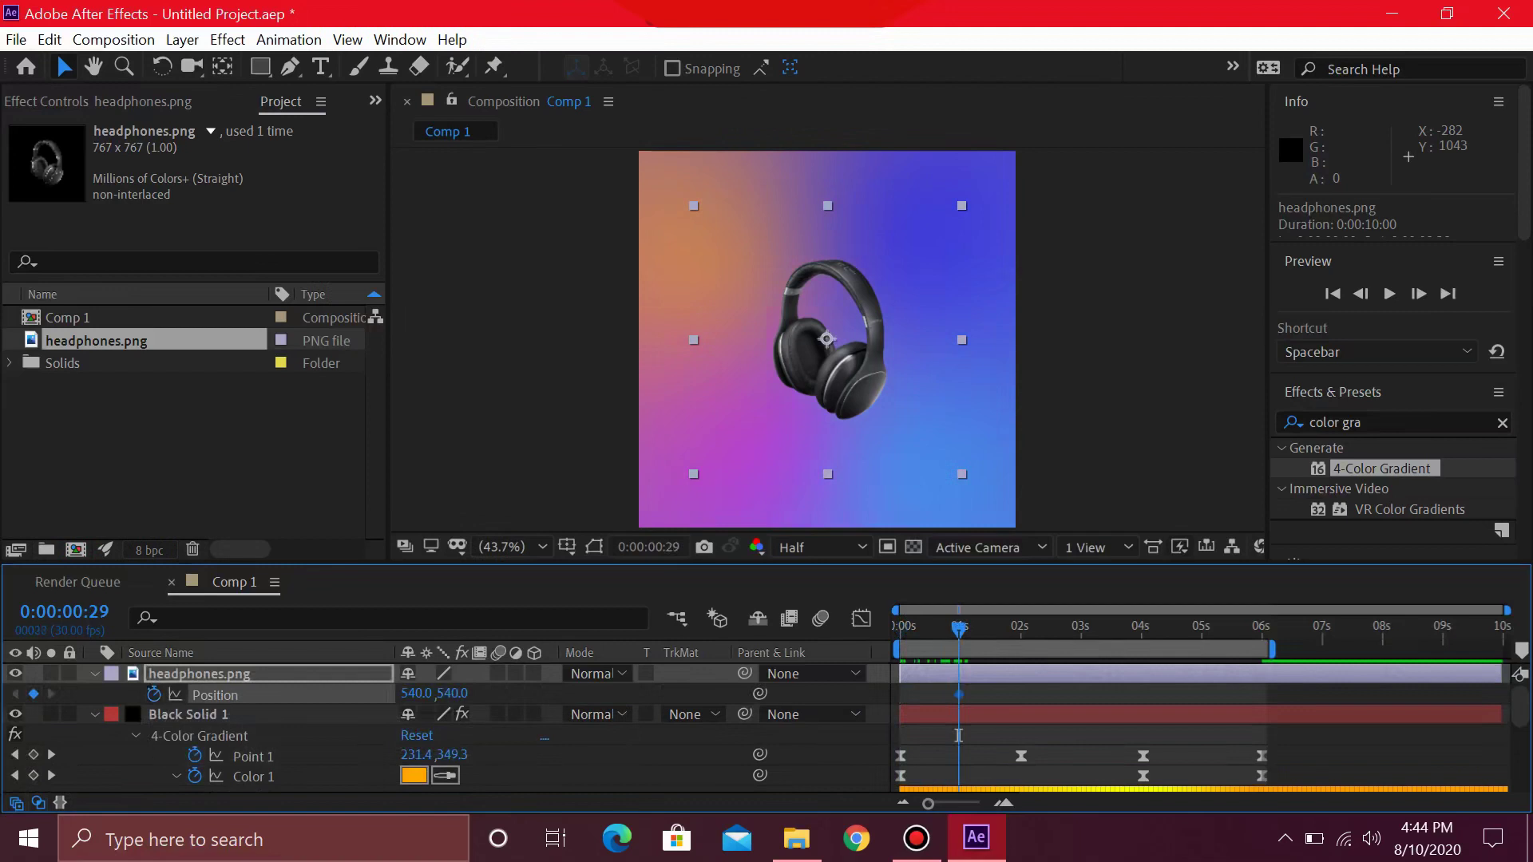
pyautogui.press('Home')
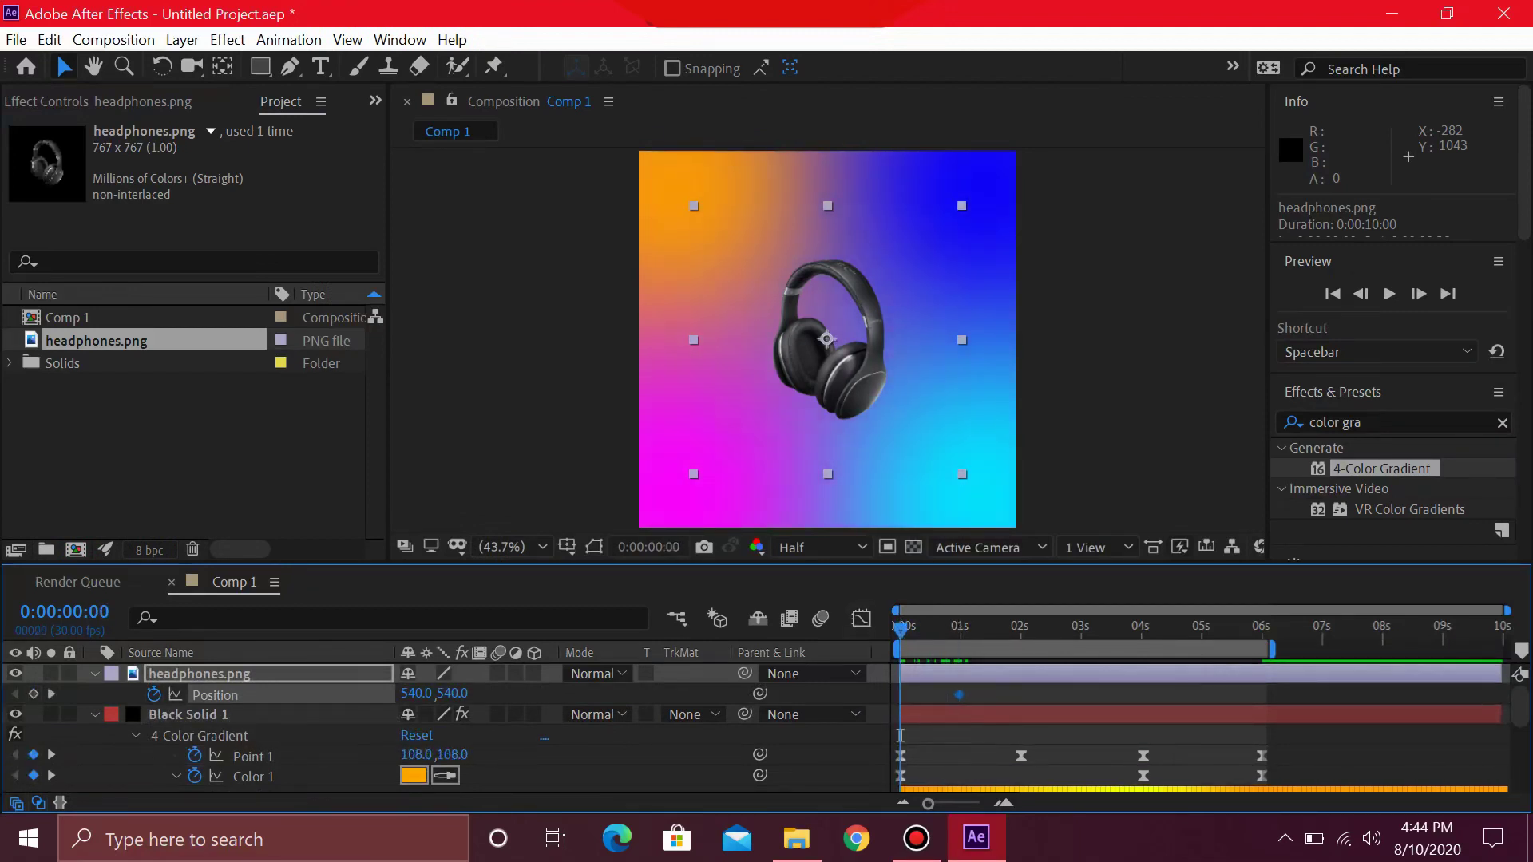
pyautogui.moveTo(850, 367); pyautogui.dragTo(850, 402)
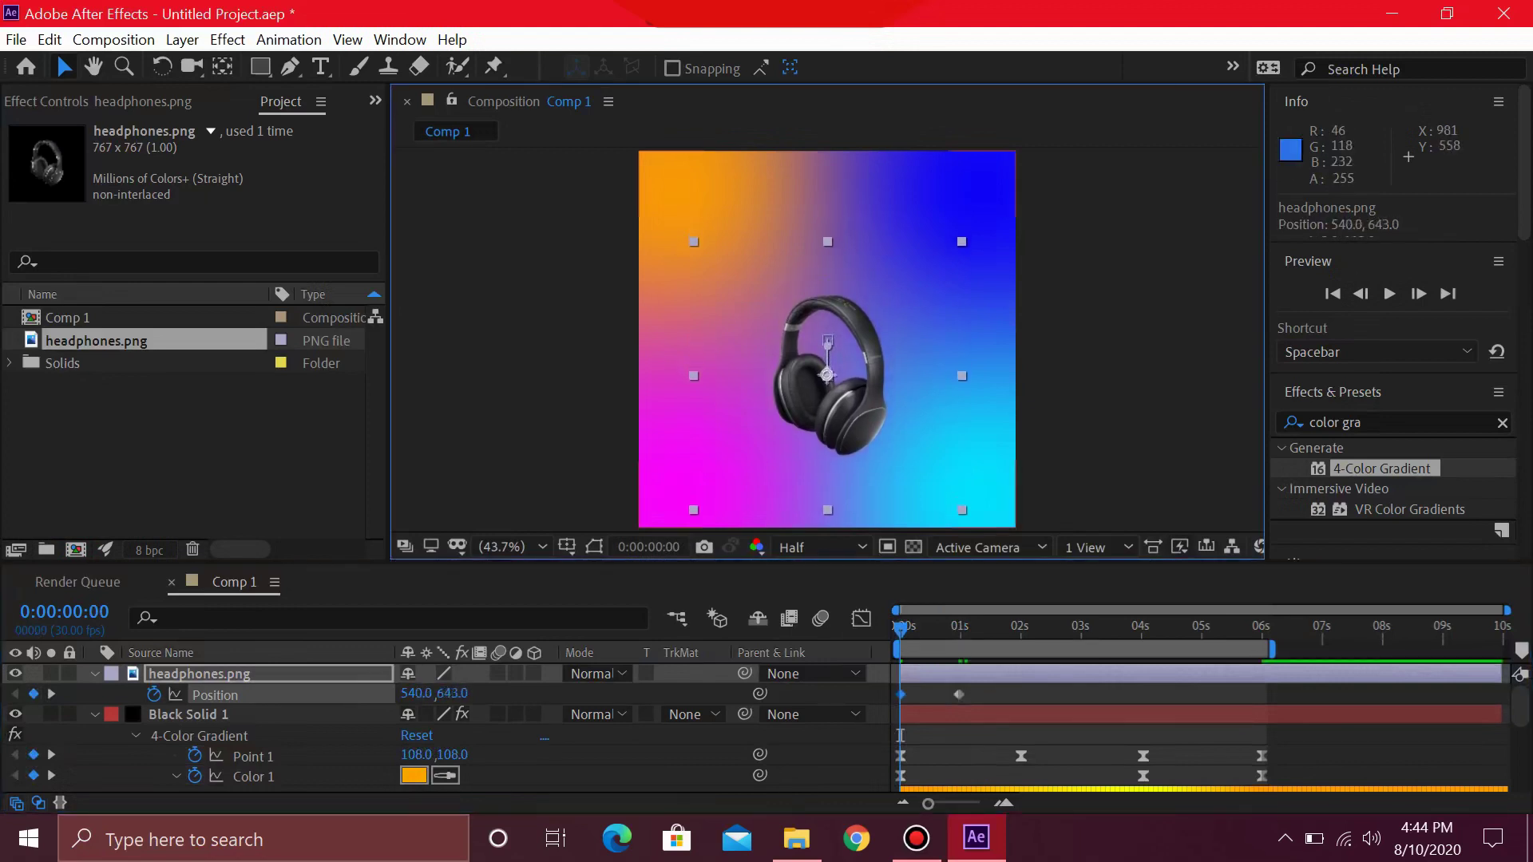
pyautogui.click(267, 673)
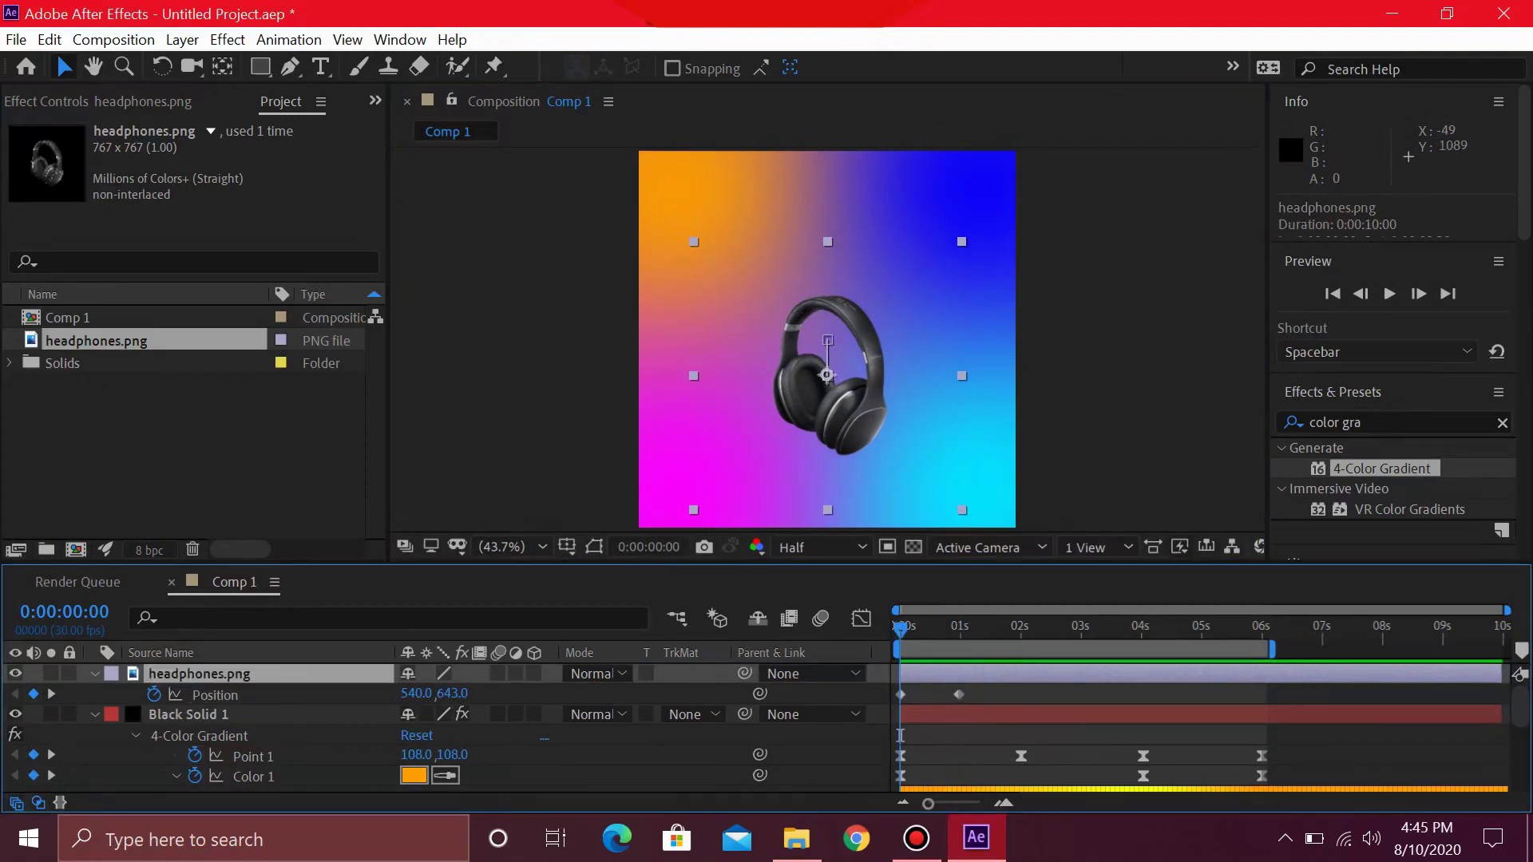
# Set the headphones layer's Opacity to 0% at 0:00:00:00 and start keyframing it there
pyautogui.press('t')
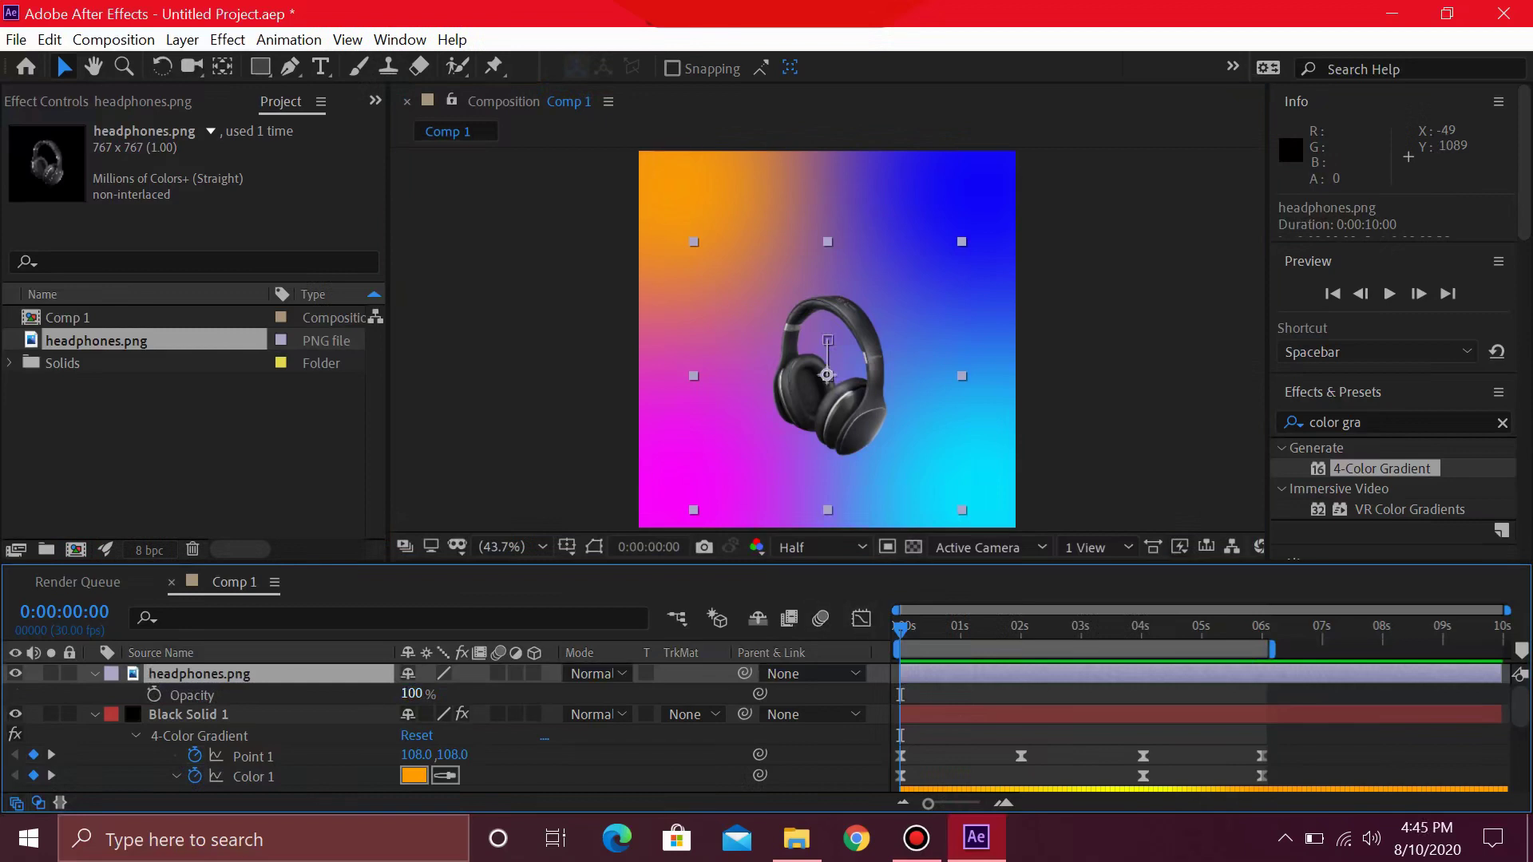
pyautogui.click(412, 694)
pyautogui.write('0')
pyautogui.press('Return')
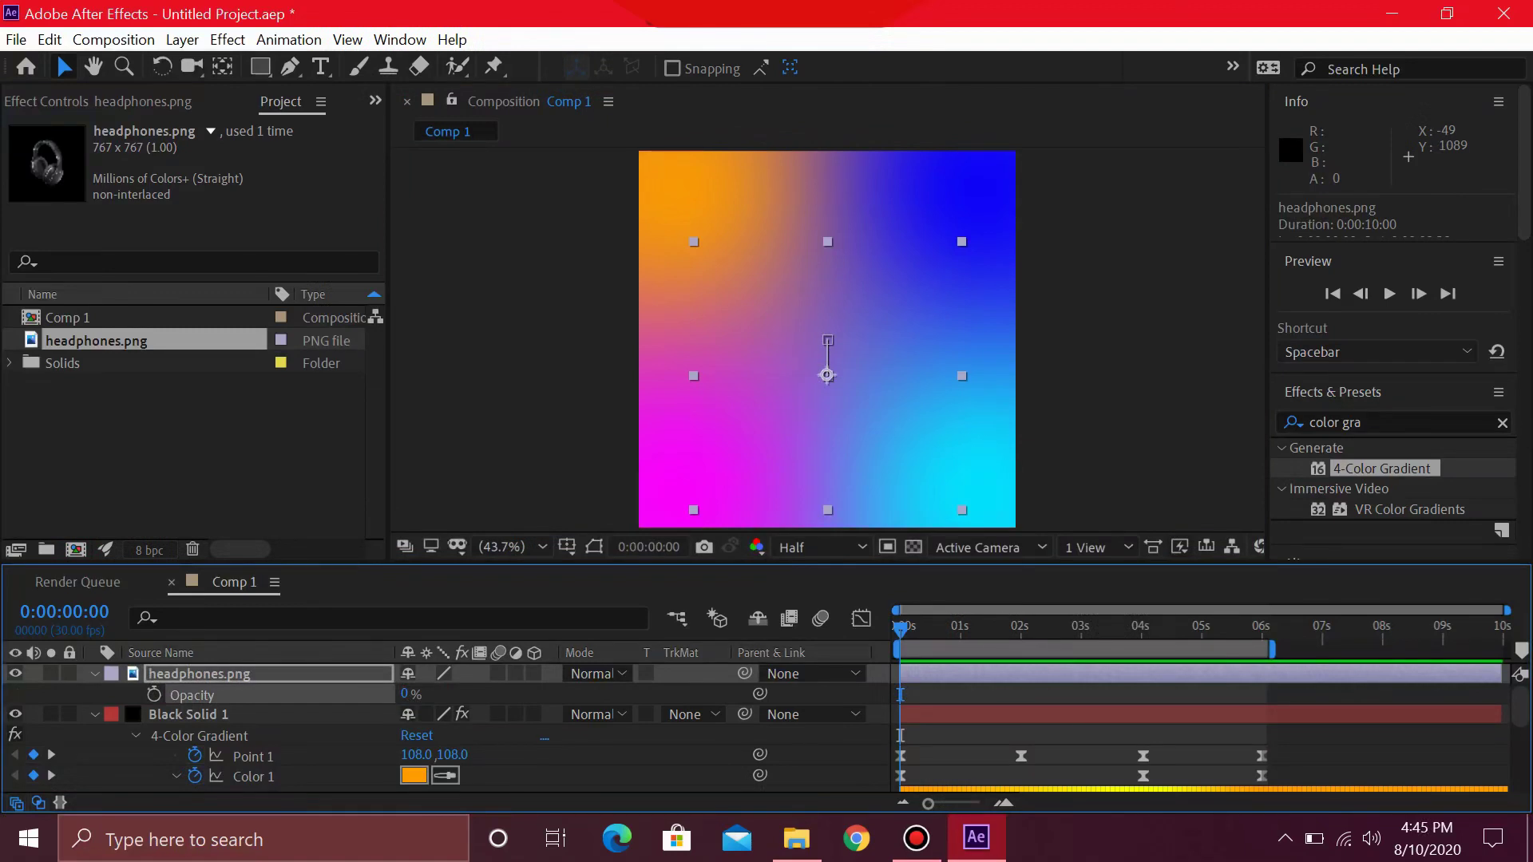
pyautogui.click(154, 693)
# Keyframe the headphones layer's Opacity at 100% at 0:00:00:29 and preview the animation from the start
pyautogui.press('space')
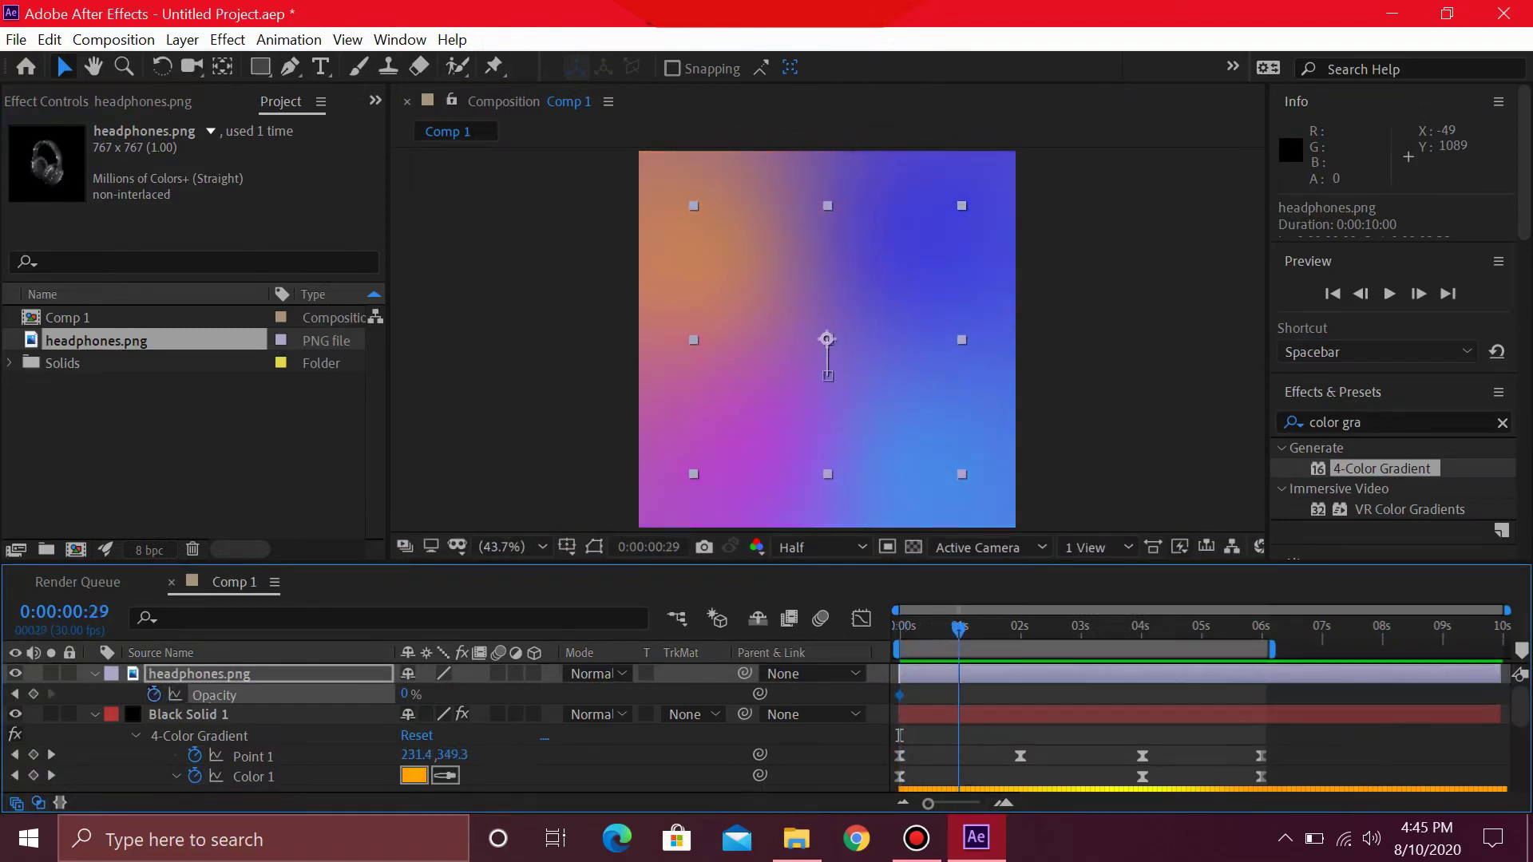
pyautogui.click(406, 694)
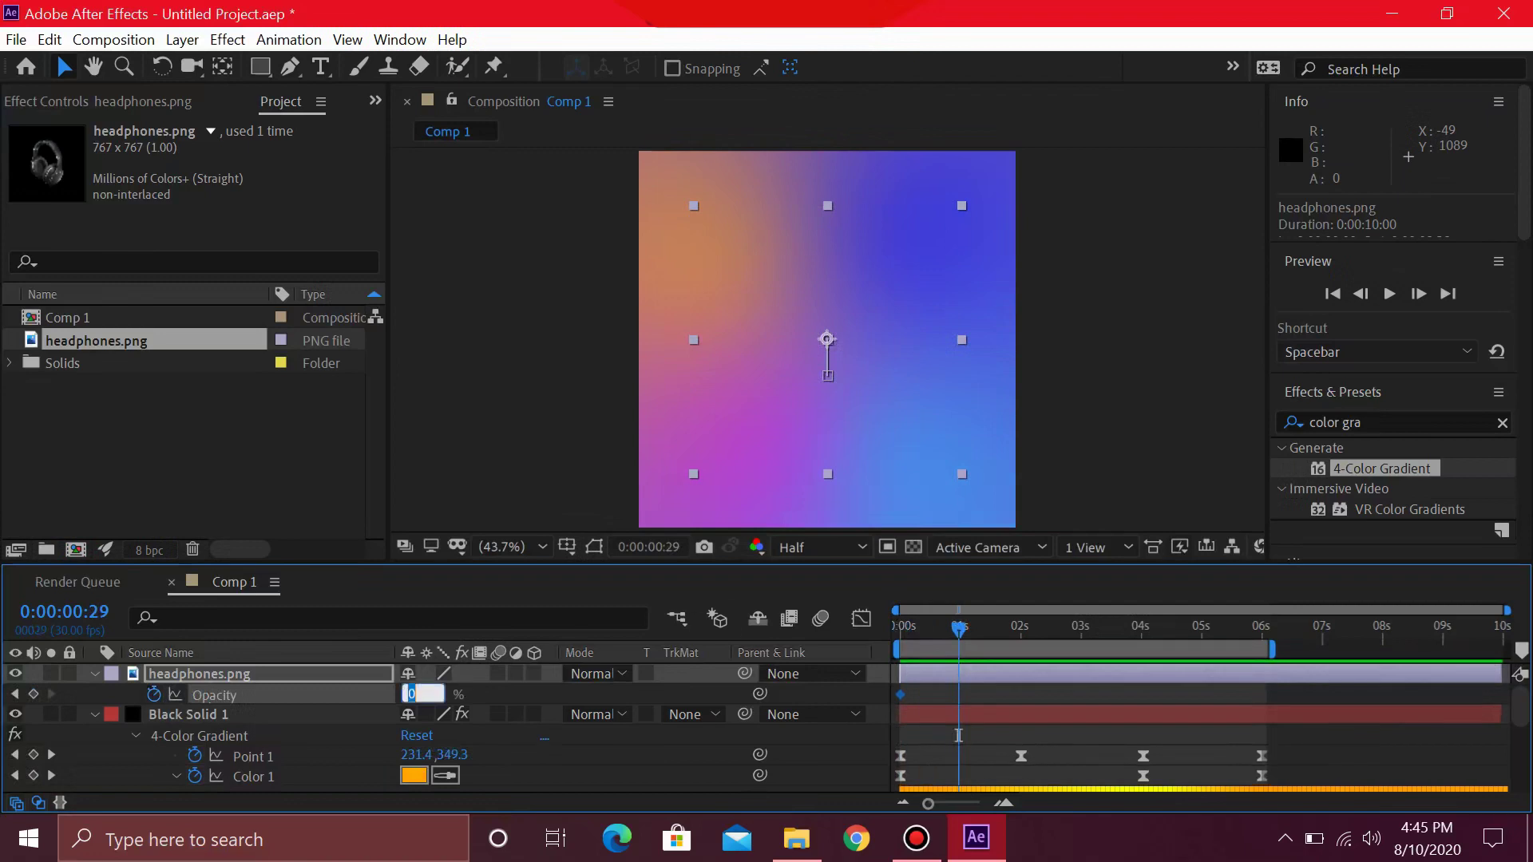
pyautogui.write('100')
pyautogui.press('Return')
pyautogui.press('Home')
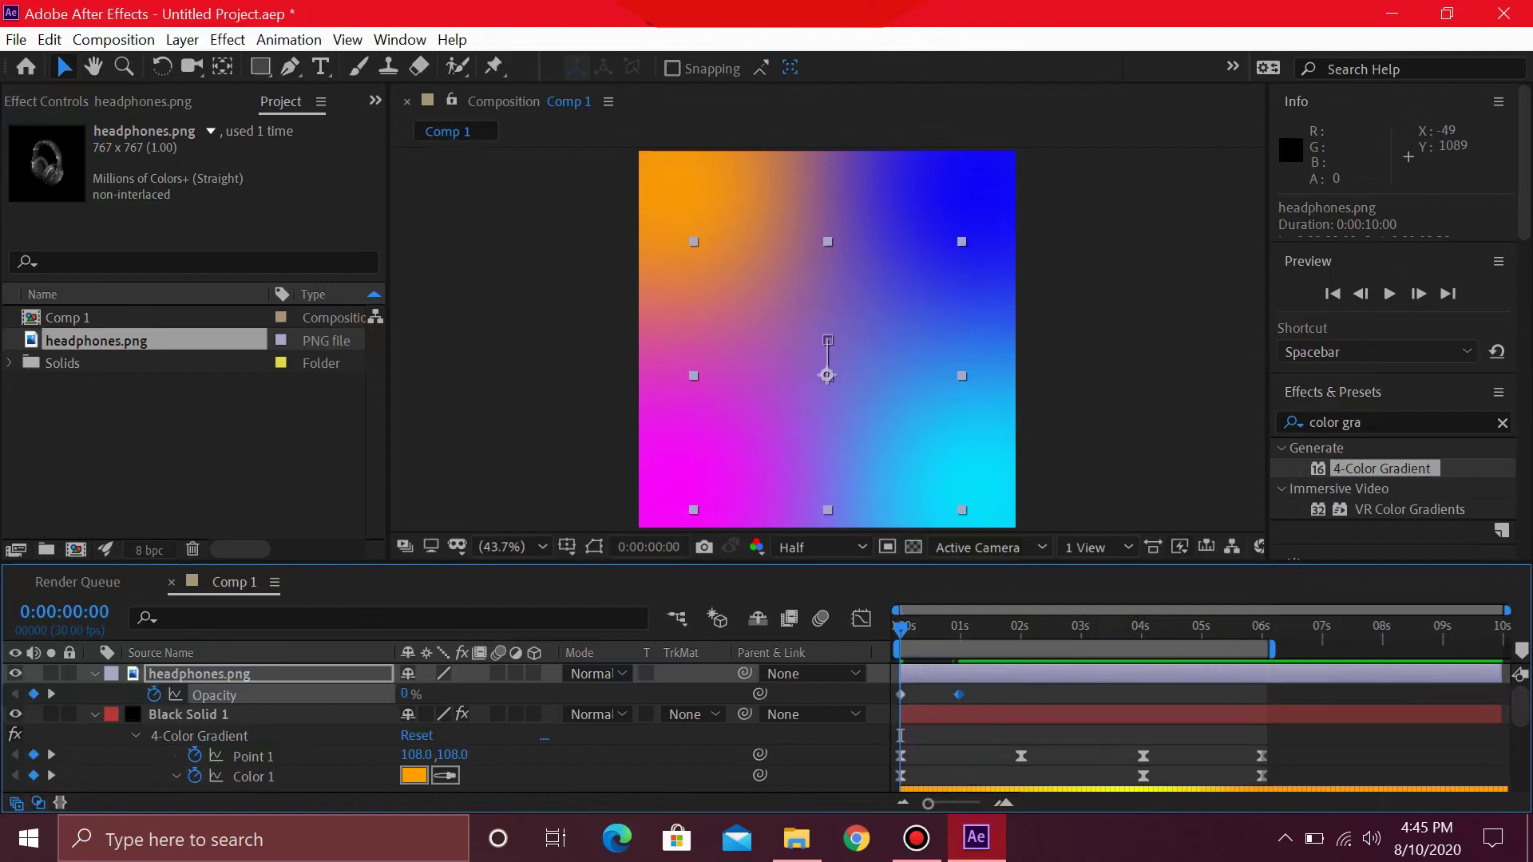
pyautogui.press('space')
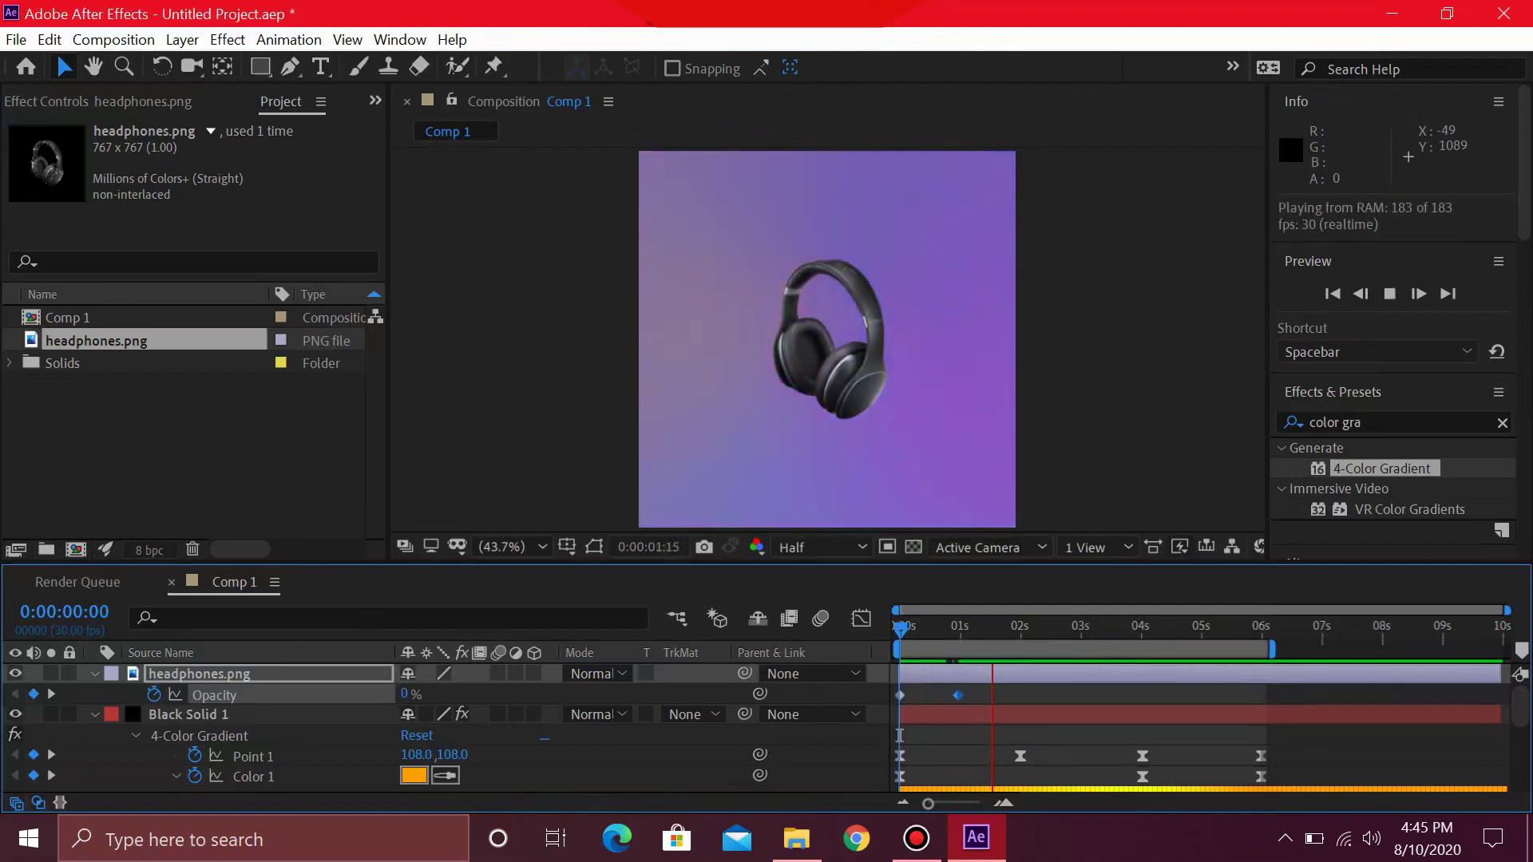